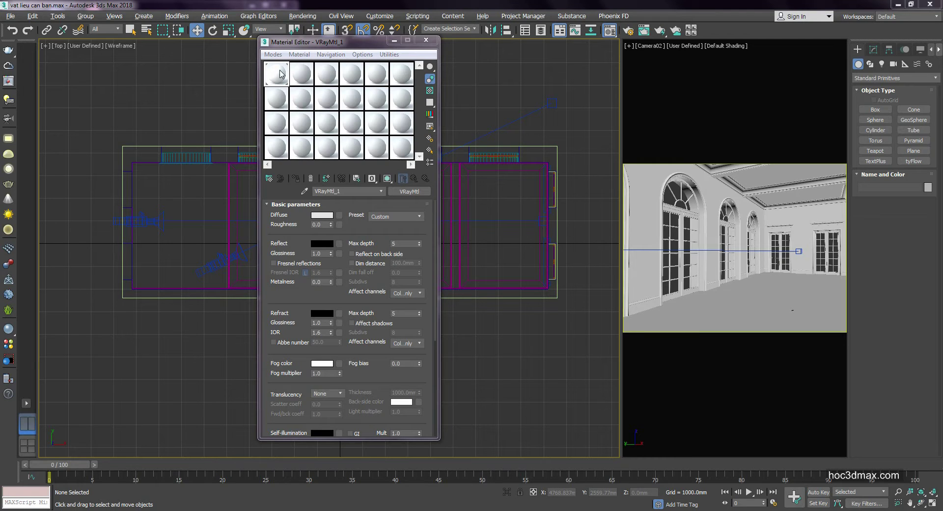
Step: Switch the material editor to Slate mode and maximize it to full screen
{"action": "left_click", "coordinate": [273, 54]}
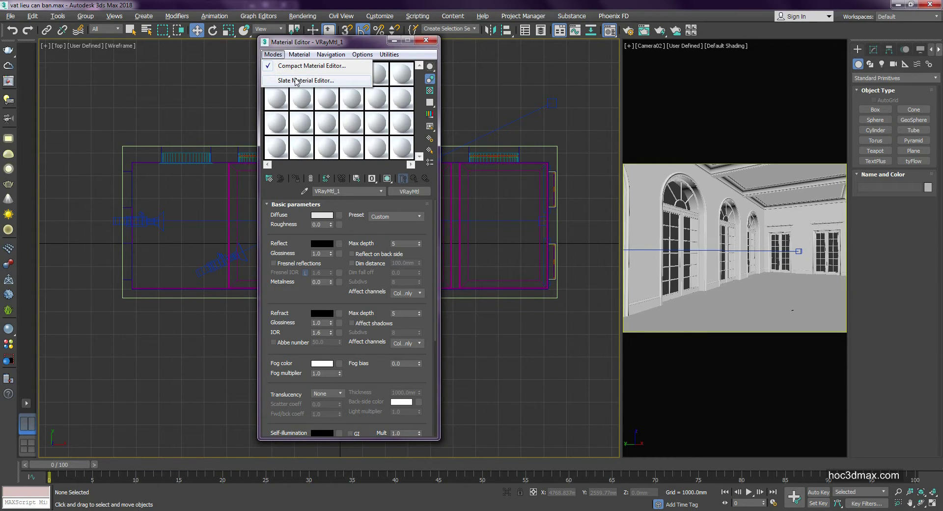
{"action": "left_click", "coordinate": [296, 81]}
{"action": "double_click", "coordinate": [274, 30]}
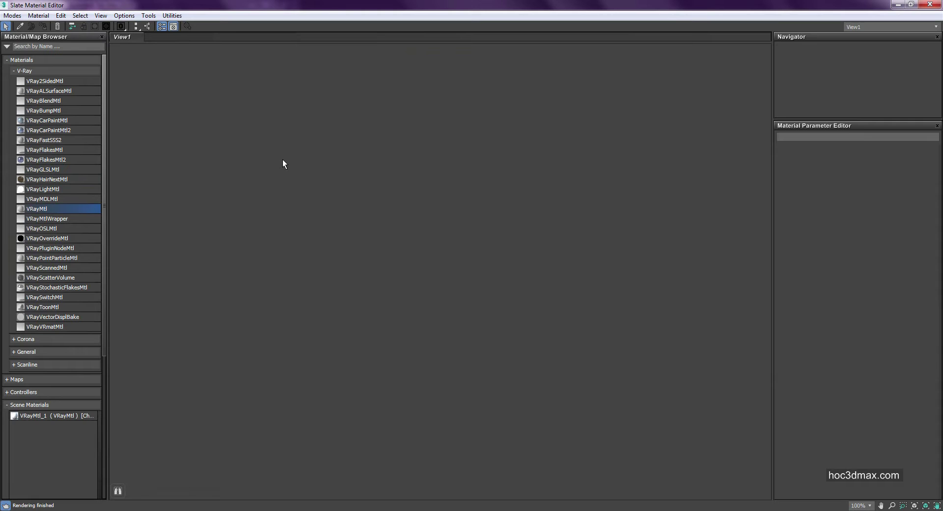
Step: Toggle the editor to Compact mode and back to the Slate Material Editor
{"action": "left_click", "coordinate": [12, 16]}
{"action": "left_click", "coordinate": [40, 24]}
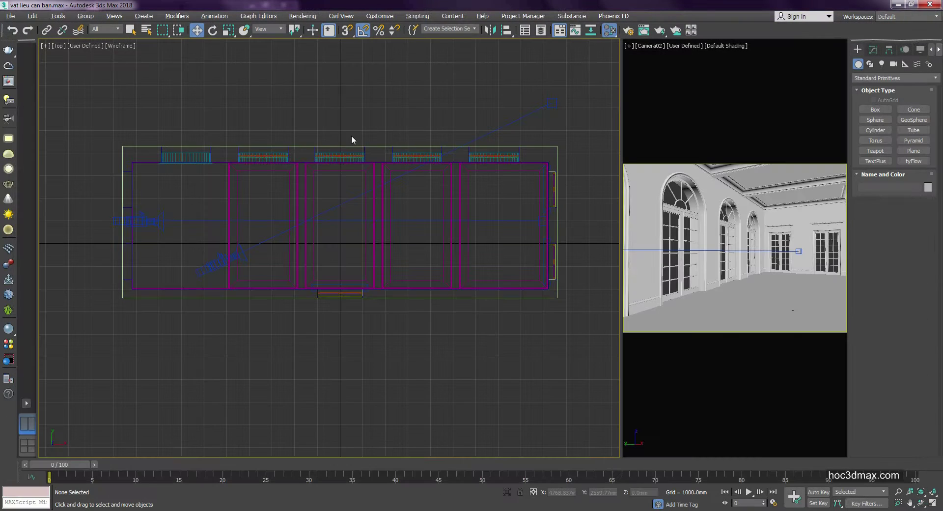
{"action": "left_click", "coordinate": [273, 54]}
{"action": "left_click", "coordinate": [285, 73]}
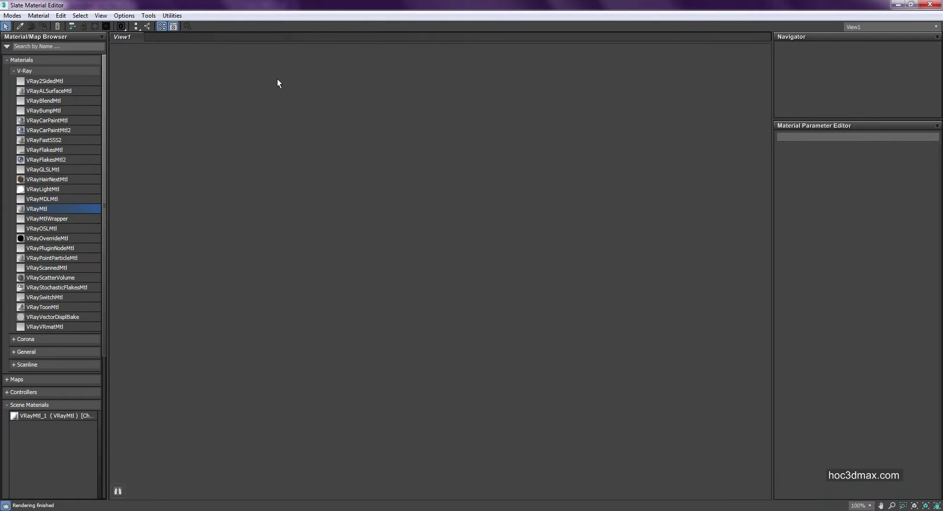
Step: Collapse the V-Ray, Scene Materials, Sample Slots and Materials groups and widen the browser
{"action": "left_click_drag", "start_coordinate": [105, 143], "coordinate": [114, 105]}
{"action": "left_click", "coordinate": [24, 71]}
{"action": "left_click", "coordinate": [23, 149]}
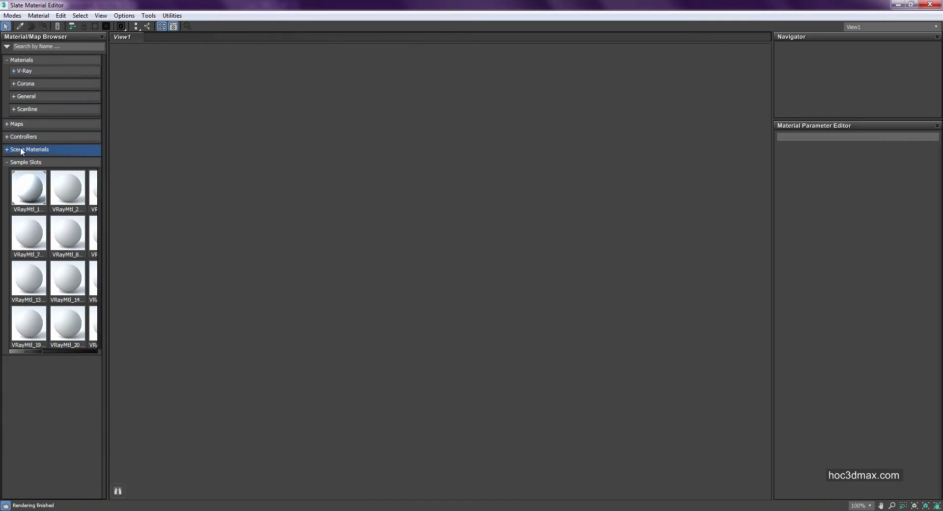
{"action": "left_click", "coordinate": [27, 162]}
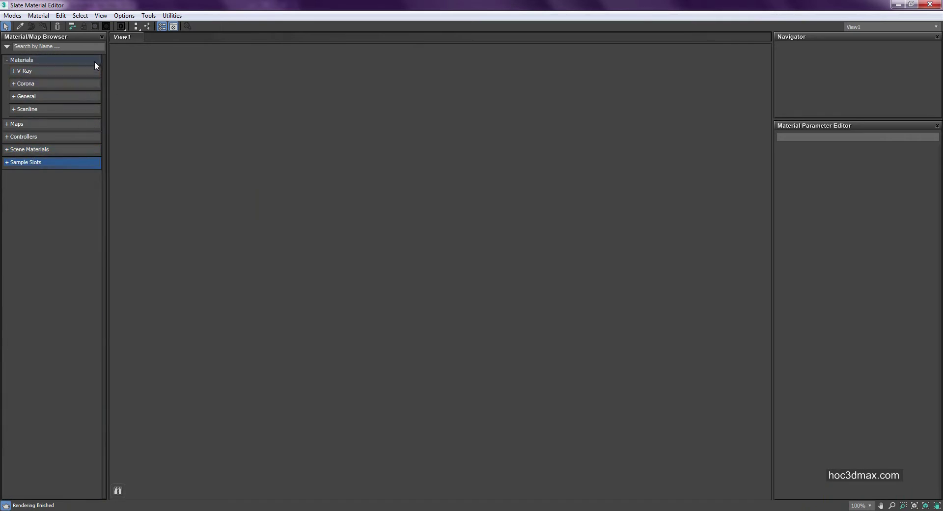
{"action": "left_click_drag", "start_coordinate": [107, 45], "coordinate": [139, 87]}
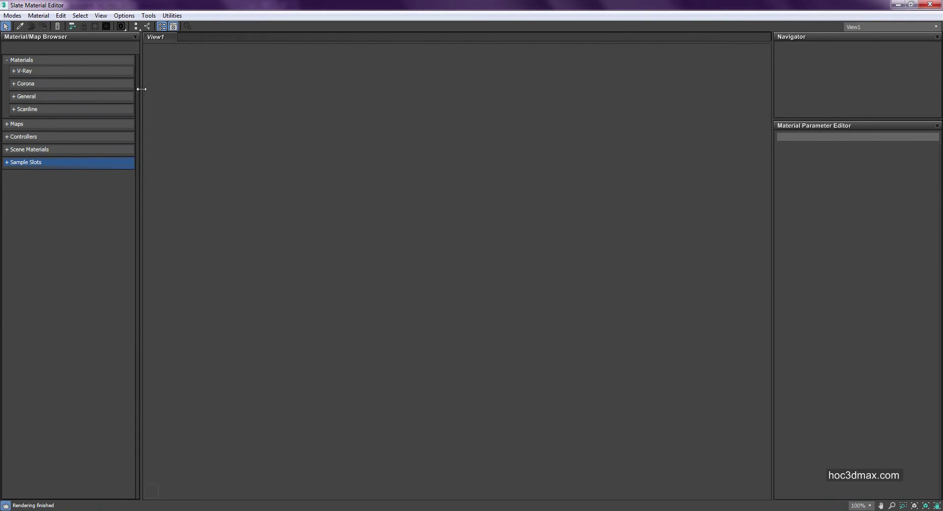
{"action": "left_click", "coordinate": [23, 60]}
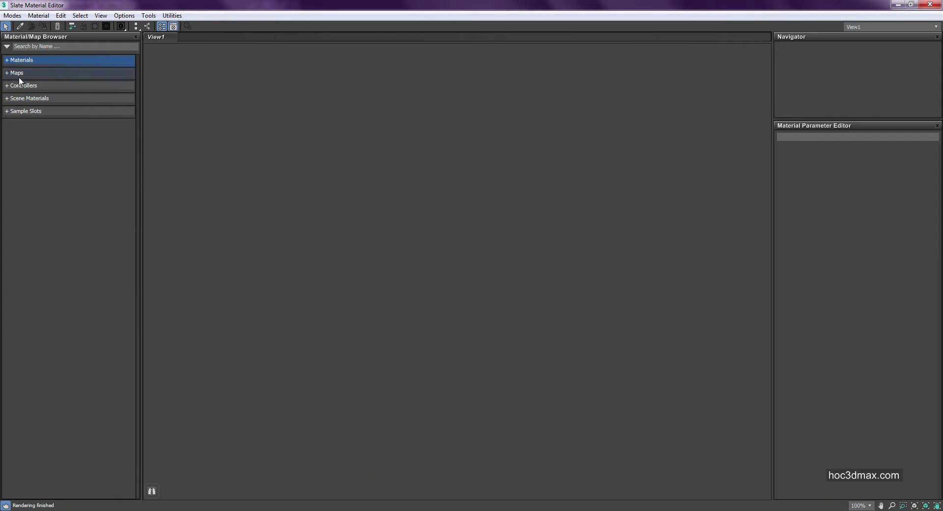
{"action": "left_click", "coordinate": [7, 45]}
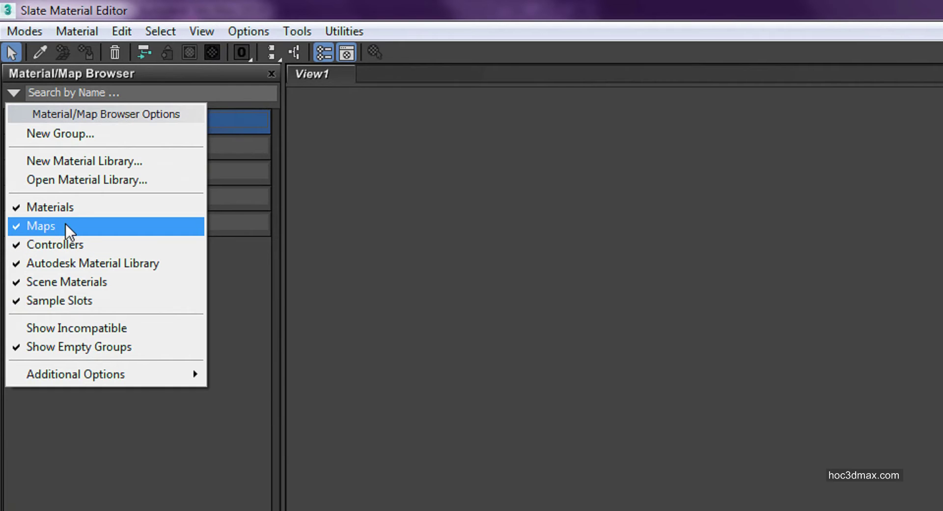
Step: Toggle the browser's Maps group off and on, enlarge the Navigator, and narrow the browser
{"action": "left_click", "coordinate": [55, 222]}
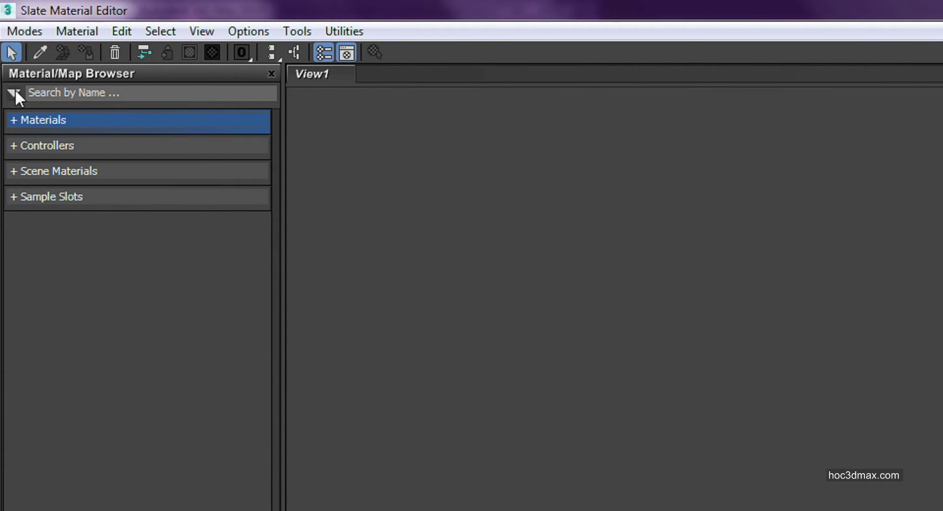
{"action": "left_click", "coordinate": [14, 92]}
{"action": "left_click", "coordinate": [60, 225]}
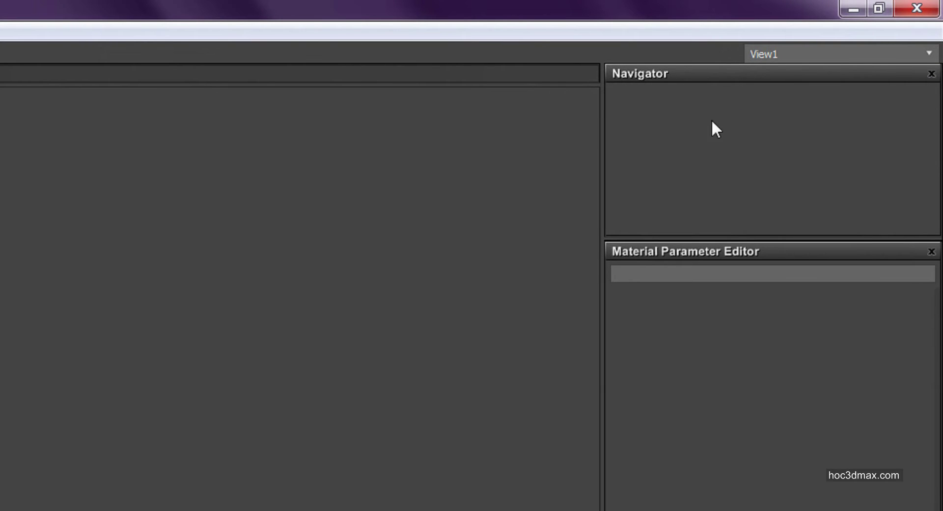
{"action": "left_click_drag", "start_coordinate": [818, 119], "coordinate": [785, 256]}
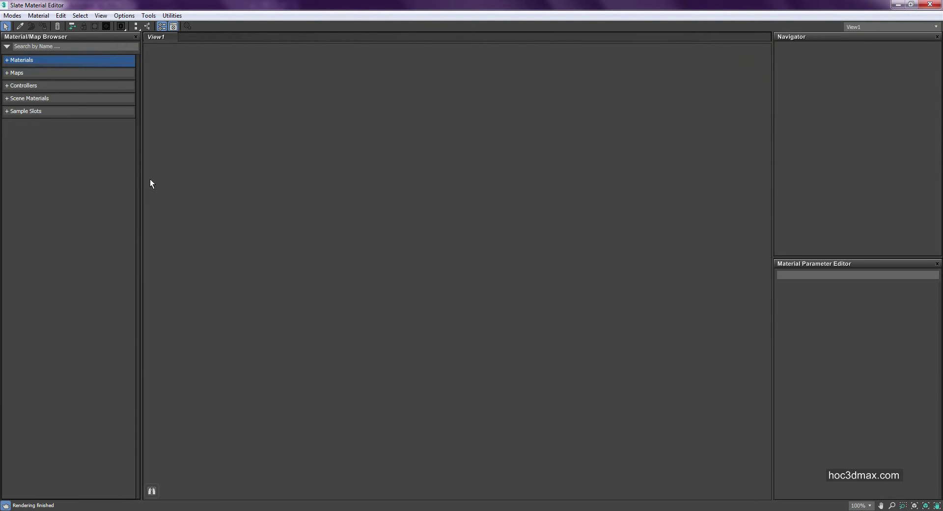
{"action": "left_click_drag", "start_coordinate": [142, 178], "coordinate": [102, 190]}
Step: Browse the View1 canvas add-node menu, then dismiss it
{"action": "right_click", "coordinate": [251, 102]}
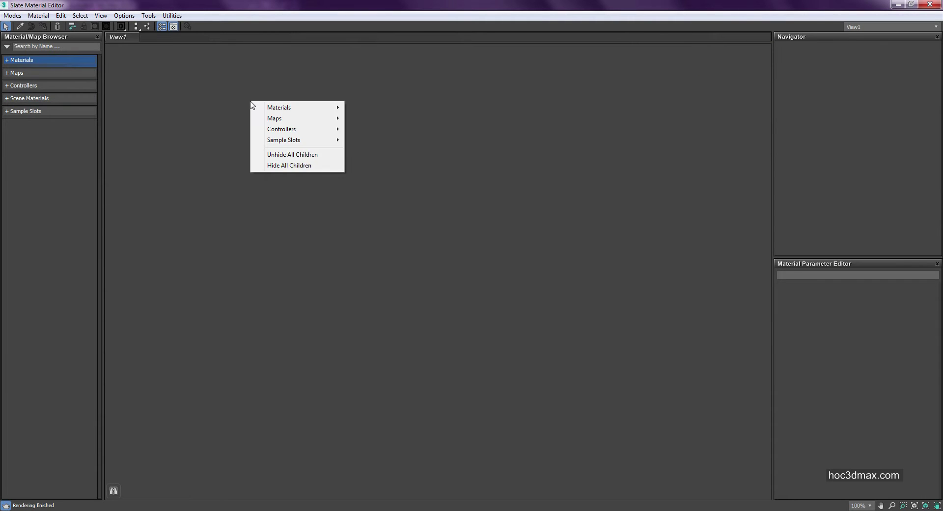
{"action": "mouse_move", "coordinate": [339, 107]}
{"action": "mouse_move", "coordinate": [374, 107]}
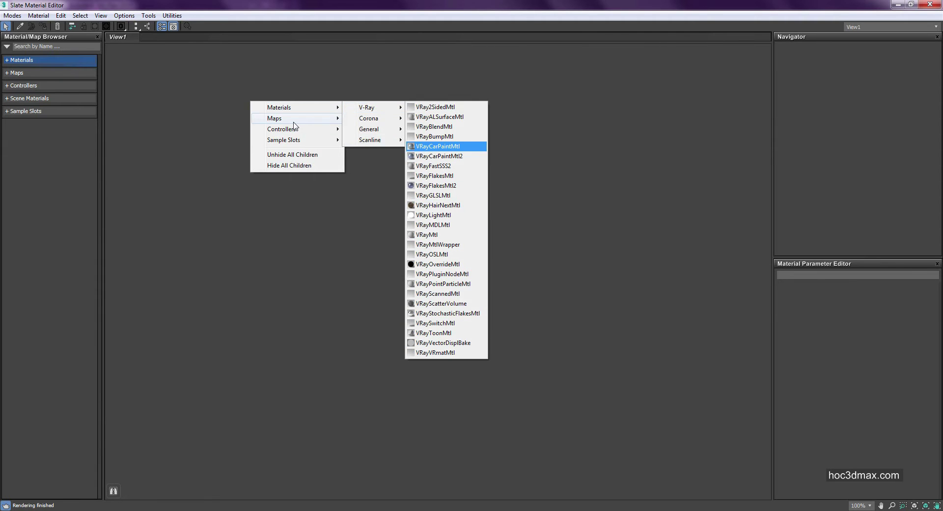
{"action": "mouse_move", "coordinate": [311, 122]}
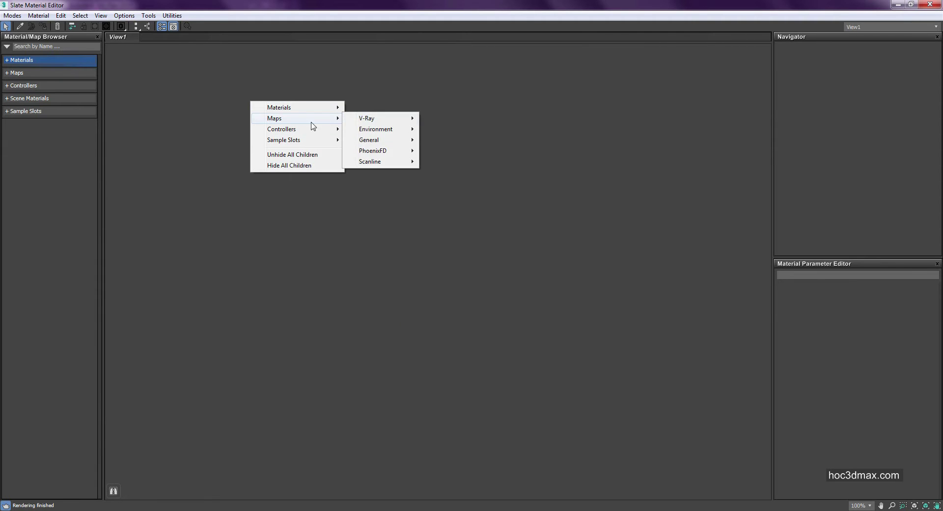
{"action": "left_click", "coordinate": [239, 265]}
Step: Expand and collapse the Maps, Materials and V-Ray groups in the browser
{"action": "left_click", "coordinate": [19, 73]}
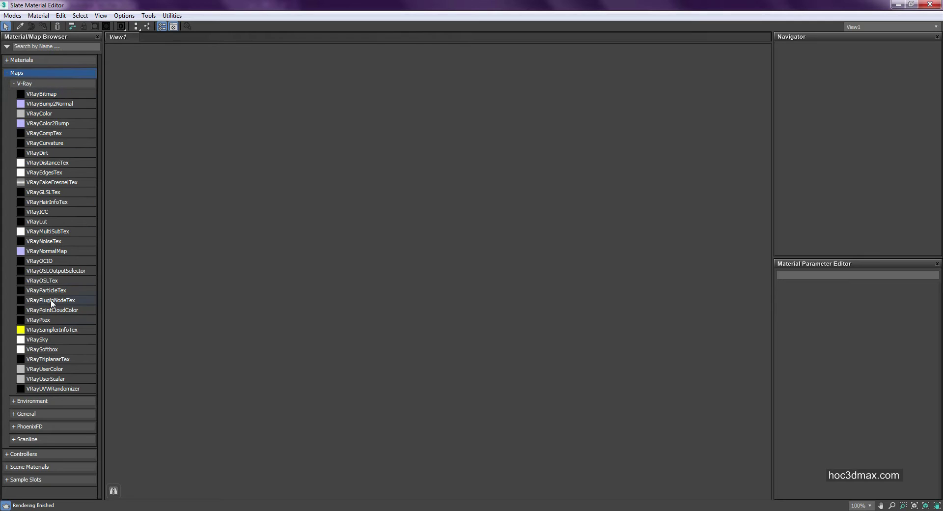
{"action": "left_click", "coordinate": [19, 73]}
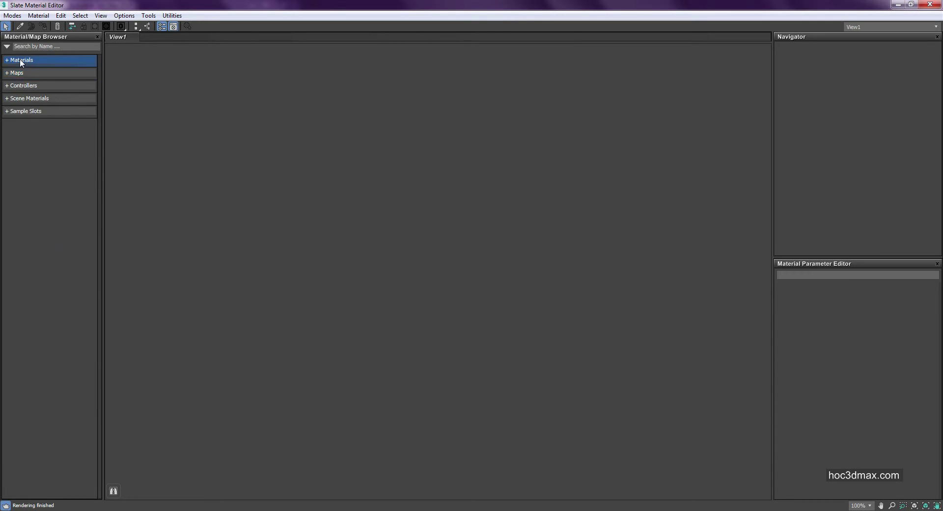
{"action": "left_click", "coordinate": [20, 59]}
{"action": "left_click", "coordinate": [19, 72]}
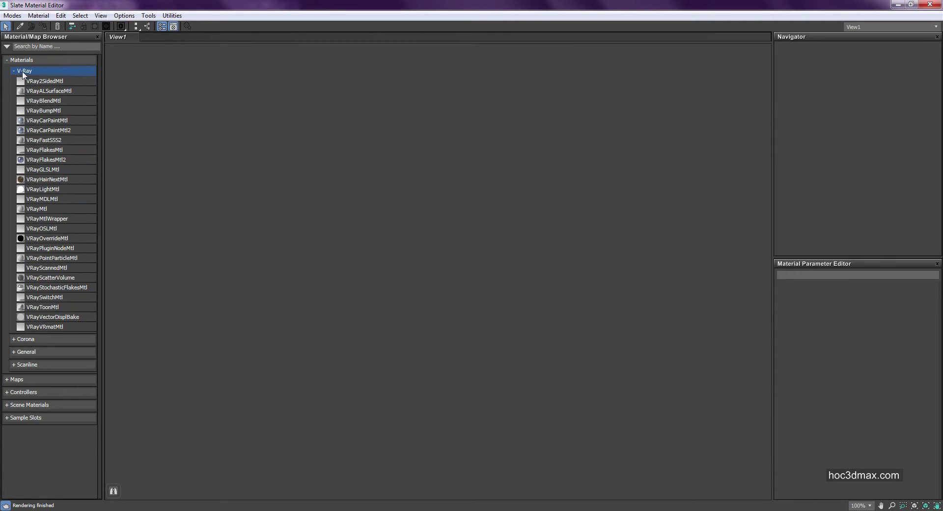
{"action": "left_click", "coordinate": [20, 60]}
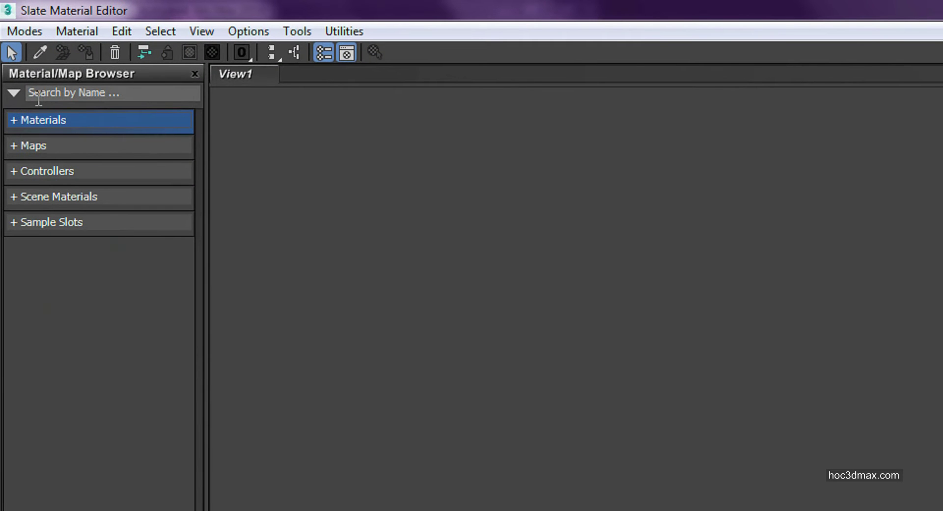
Step: Search the browser for 'vray', scroll the results, then clear the search
{"action": "left_click", "coordinate": [63, 93]}
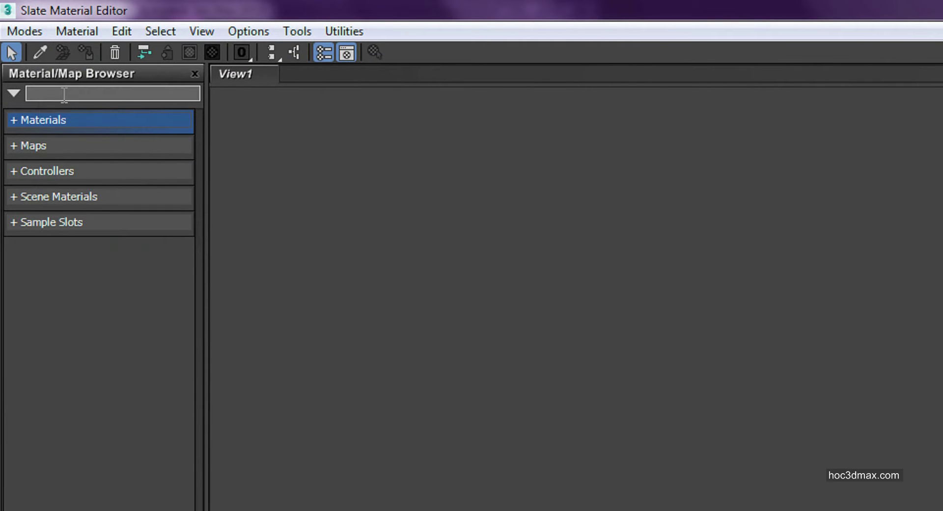
{"action": "type", "text": "vray"}
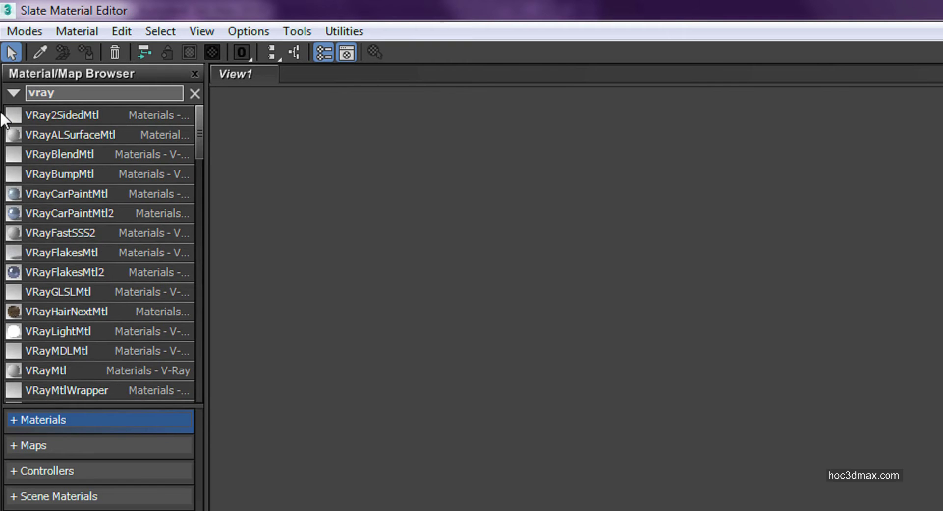
{"action": "scroll", "coordinate": [111, 199], "scroll_direction": "down", "scroll_amount": 10}
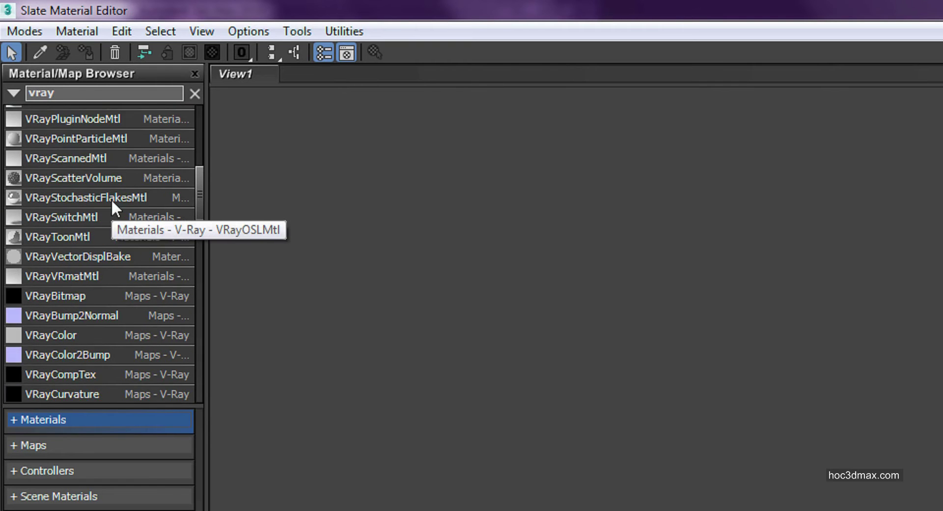
{"action": "left_click", "coordinate": [194, 93]}
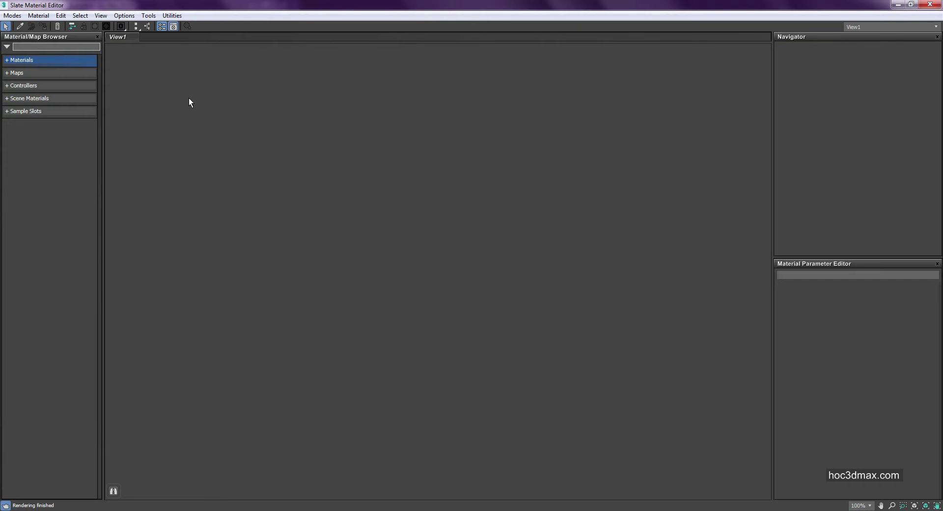
Step: Add a VRayMtl node, Material #1, to View1, centre it and open its parameters
{"action": "right_click", "coordinate": [194, 87]}
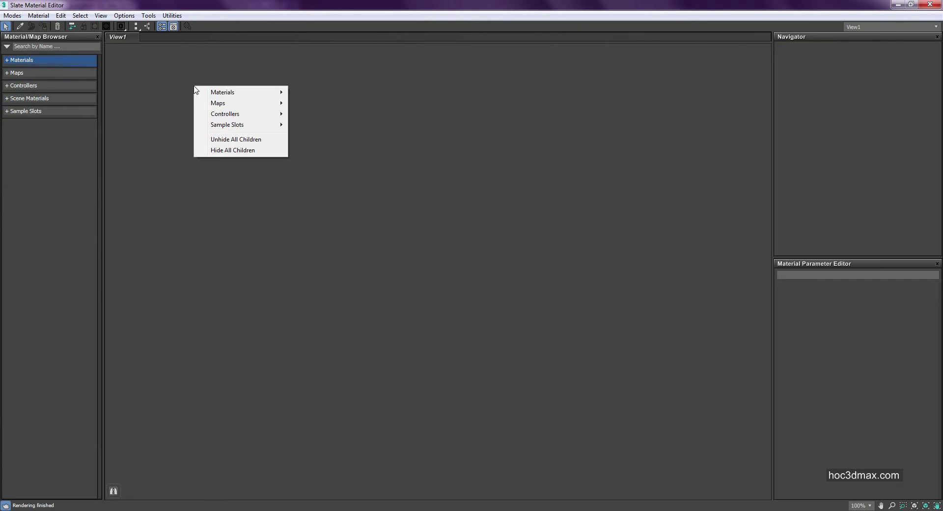
{"action": "mouse_move", "coordinate": [245, 92]}
{"action": "mouse_move", "coordinate": [323, 98]}
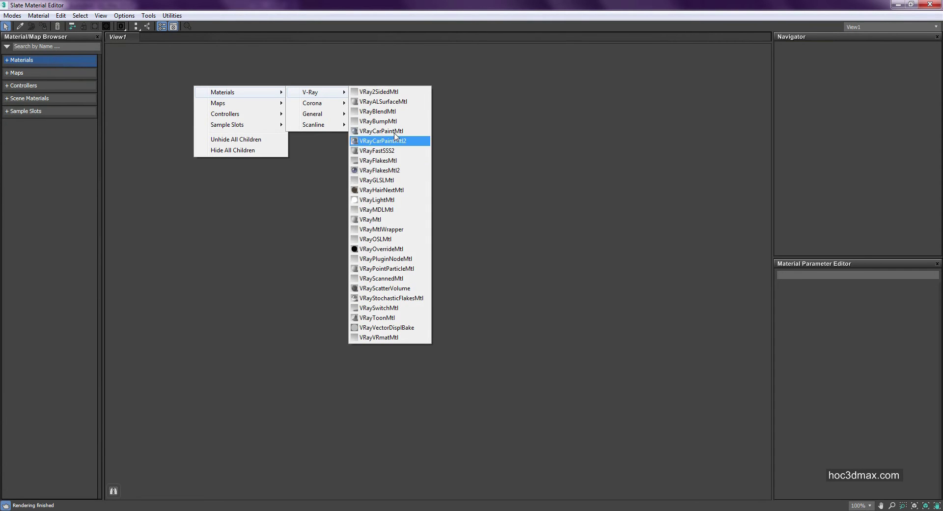
{"action": "left_click", "coordinate": [380, 219]}
{"action": "left_click_drag", "start_coordinate": [197, 92], "coordinate": [521, 159]}
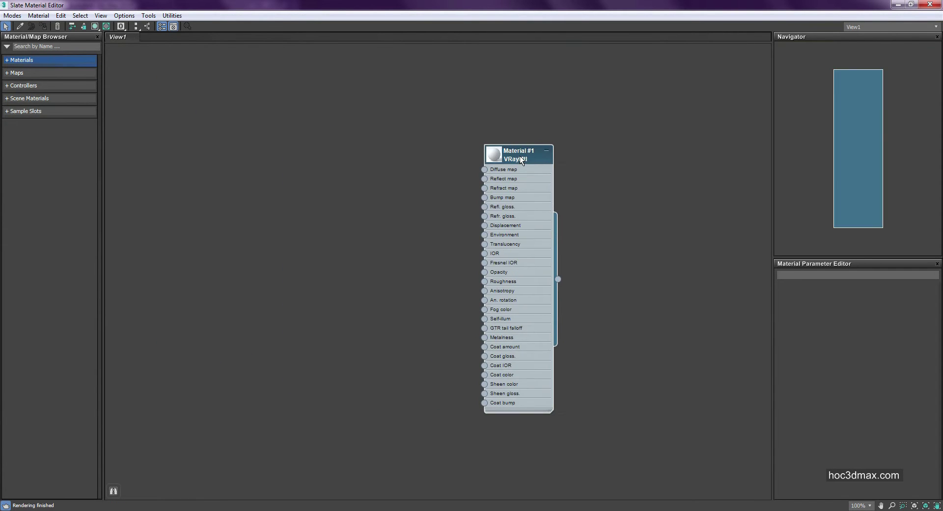
{"action": "double_click", "coordinate": [514, 158]}
{"action": "key", "text": "z"}
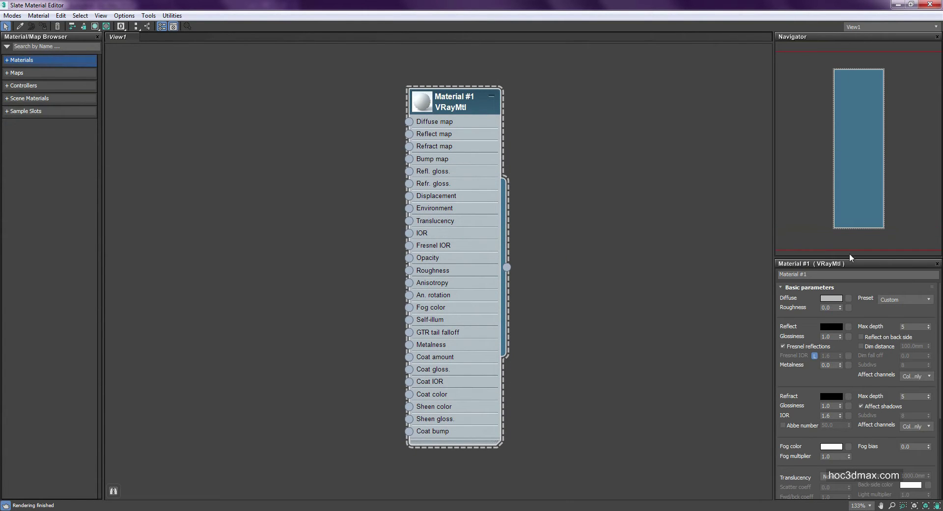
{"action": "left_click_drag", "start_coordinate": [854, 172], "coordinate": [859, 116]}
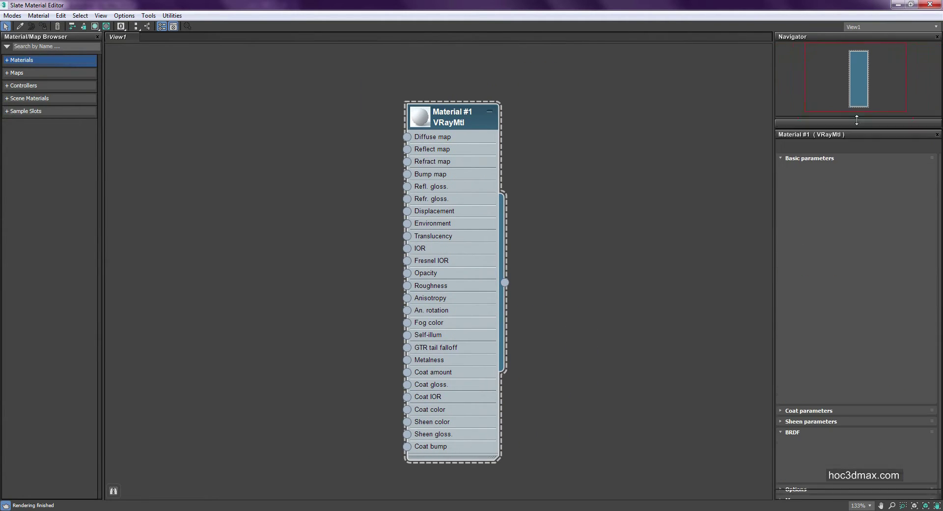
Step: Collapse all of Material #1's parameter rollouts and make the Navigator panel taller
{"action": "right_click", "coordinate": [811, 244]}
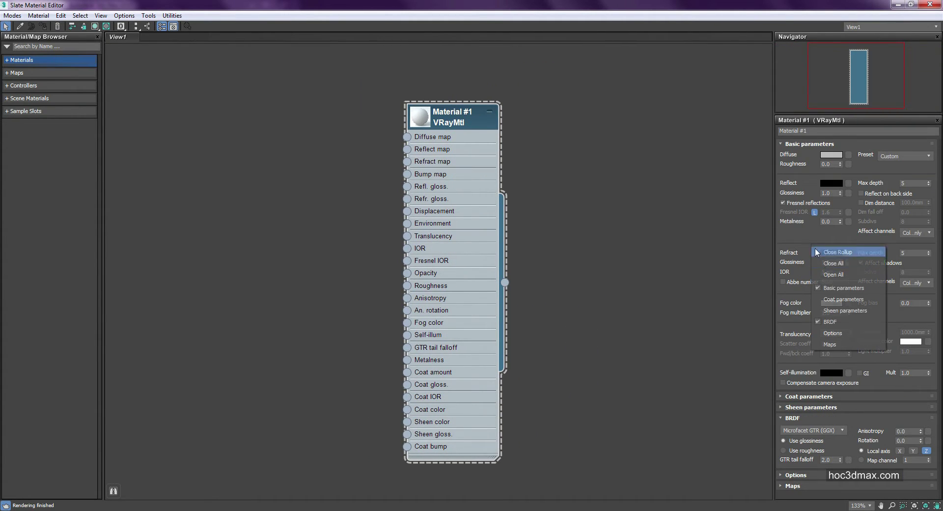
{"action": "left_click", "coordinate": [819, 256]}
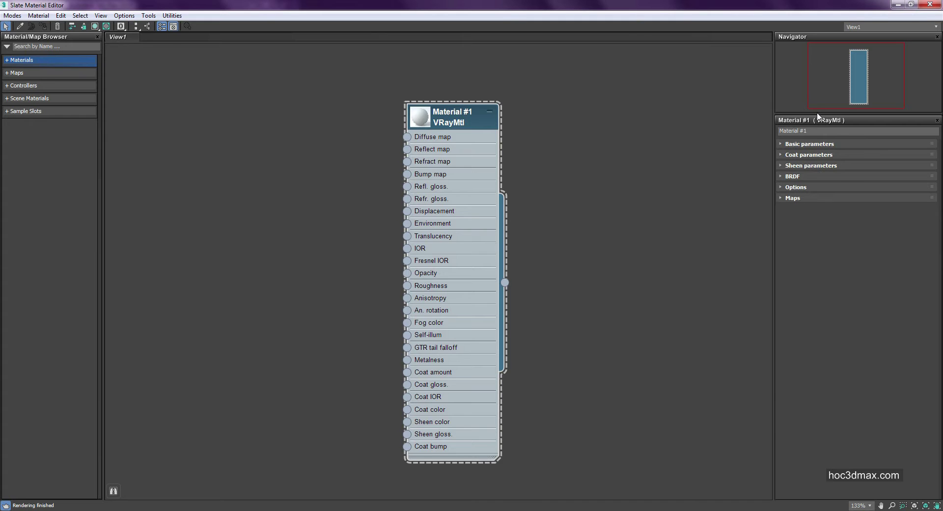
{"action": "left_click_drag", "start_coordinate": [818, 116], "coordinate": [826, 167]}
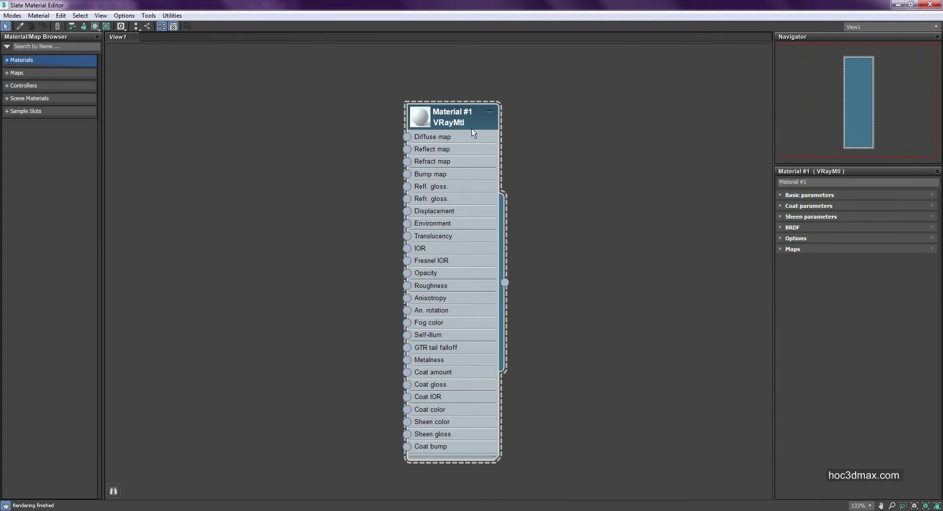
{"action": "left_click_drag", "start_coordinate": [443, 112], "coordinate": [456, 98]}
Step: Expand the Materials and Maps categories in the library to list the V-Ray maps
{"action": "left_click", "coordinate": [22, 60]}
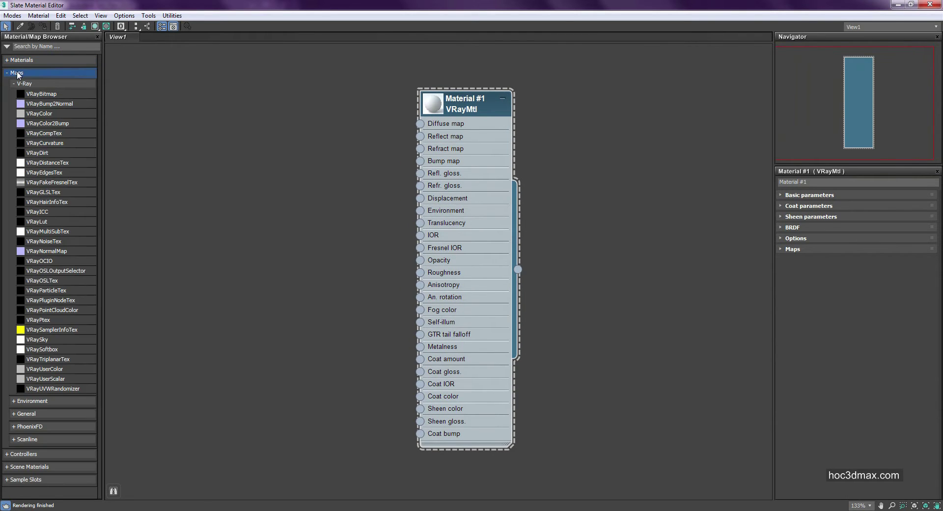
{"action": "left_click", "coordinate": [17, 393]}
{"action": "scroll", "coordinate": [84, 234], "scroll_direction": "down", "scroll_amount": 5}
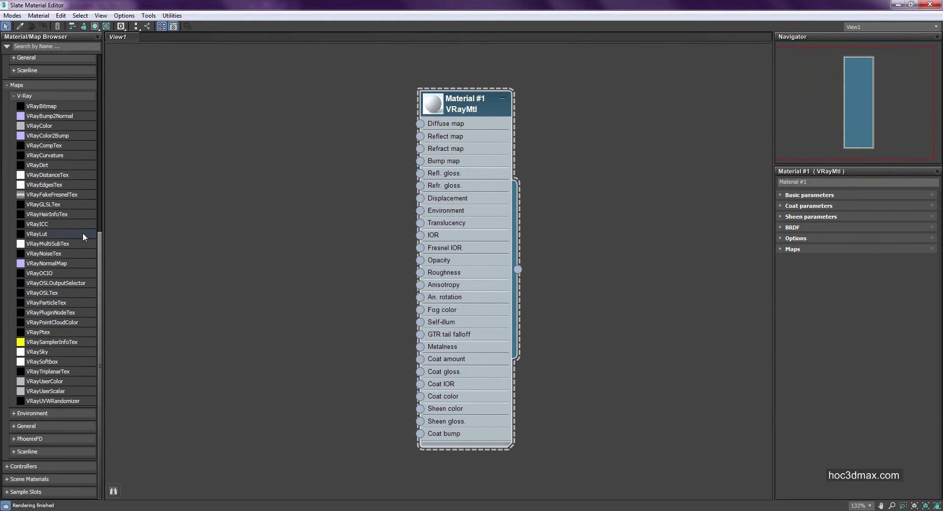
{"action": "left_click_drag", "start_coordinate": [101, 255], "coordinate": [96, 76]}
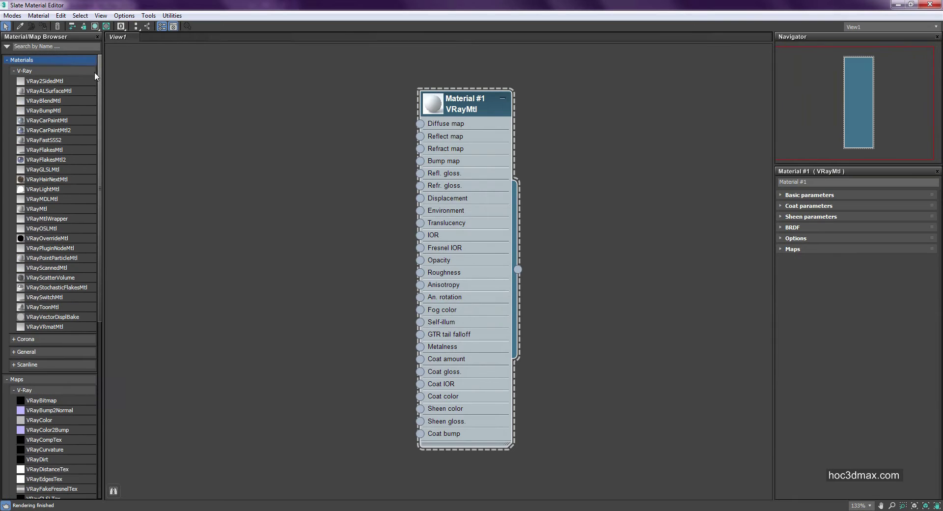
Step: Toggle the Material/Map Browser and Parameter Editor panels off and back on
{"action": "left_click", "coordinate": [124, 16]}
{"action": "mouse_move", "coordinate": [148, 15]}
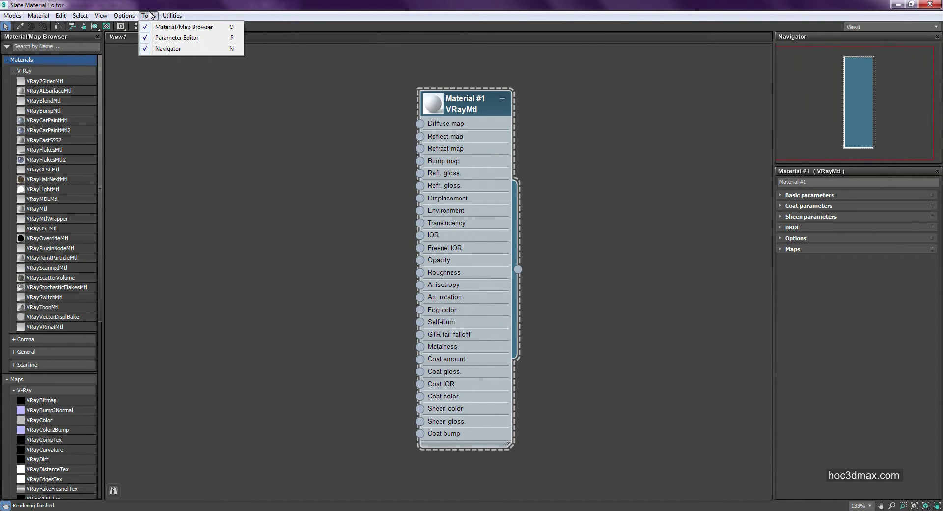
{"action": "left_click", "coordinate": [177, 27]}
{"action": "left_click", "coordinate": [148, 15]}
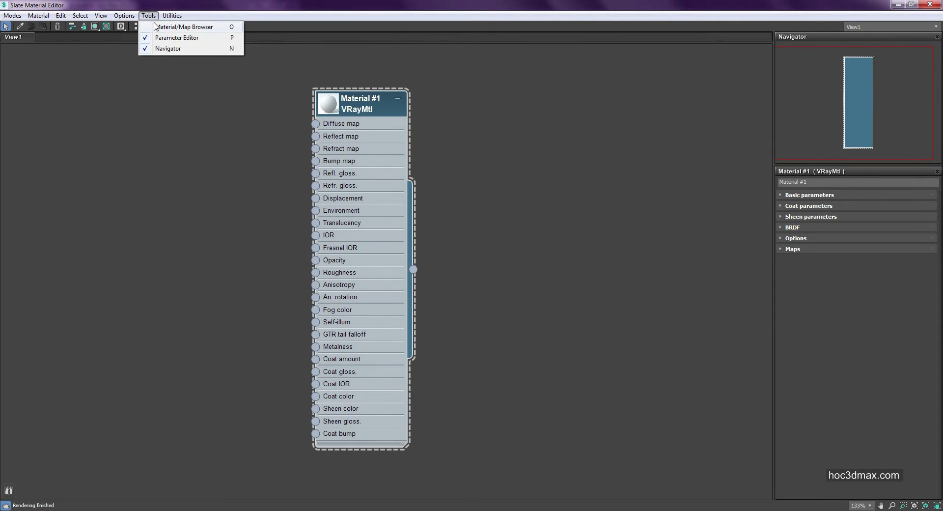
{"action": "left_click", "coordinate": [156, 27]}
{"action": "left_click", "coordinate": [161, 27]}
{"action": "left_click", "coordinate": [161, 26]}
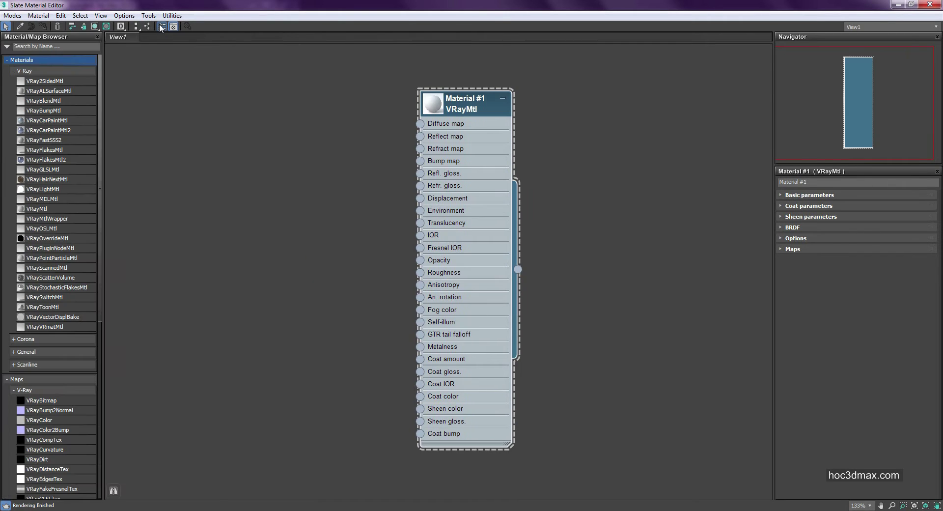
{"action": "left_click", "coordinate": [173, 26]}
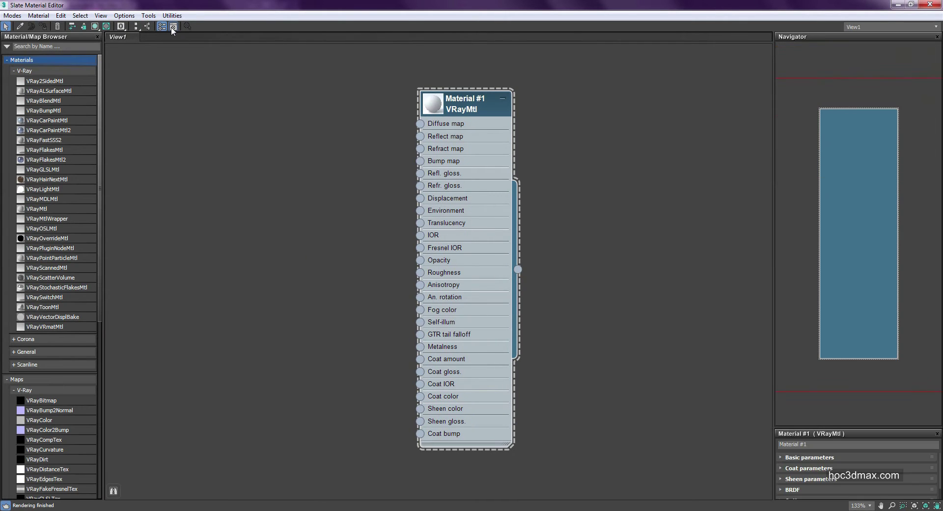
{"action": "left_click", "coordinate": [173, 27]}
Step: Give the Parameter Editor more room and hide the Navigator panel
{"action": "left_click_drag", "start_coordinate": [807, 426], "coordinate": [829, 176]}
{"action": "left_click", "coordinate": [148, 16]}
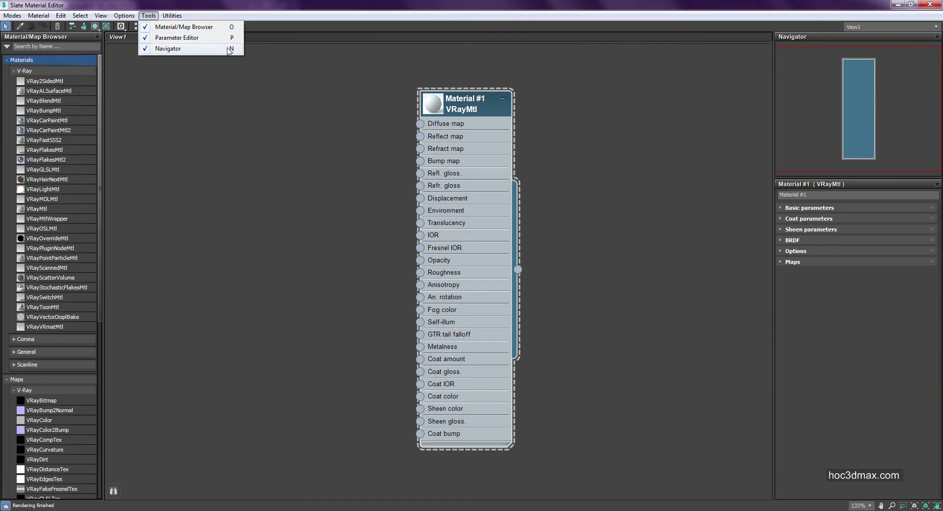
{"action": "left_click", "coordinate": [306, 155]}
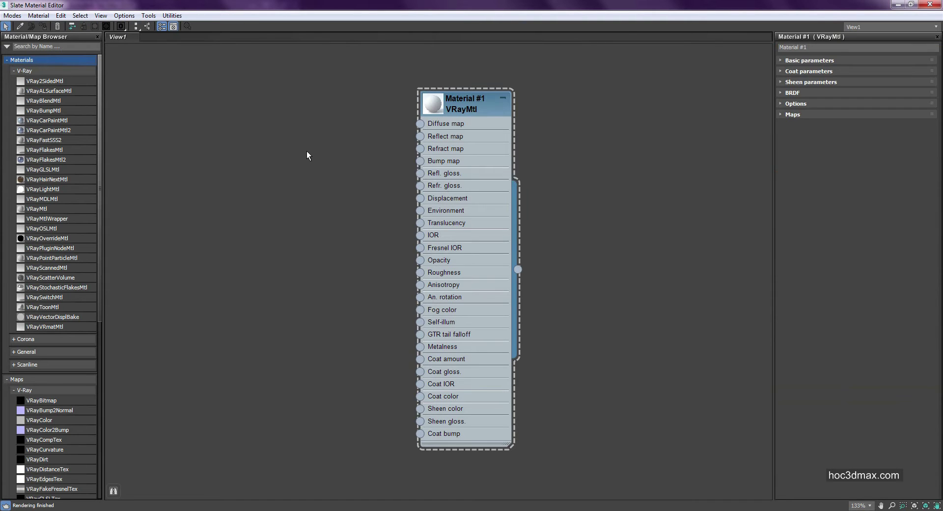
Step: Restore the Slate editor to a smaller window and turn on Keyboard Shortcut Override
{"action": "left_click_drag", "start_coordinate": [329, 6], "coordinate": [346, 67]}
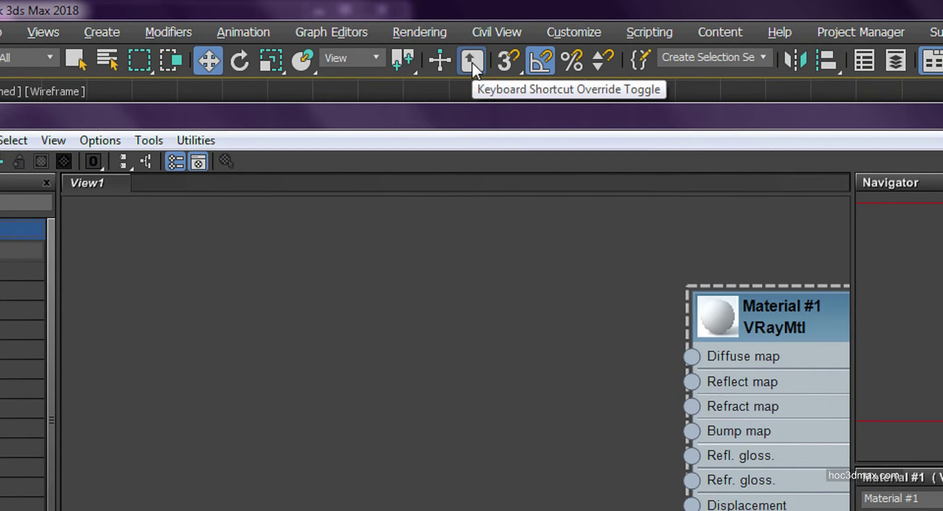
{"action": "left_click", "coordinate": [471, 60]}
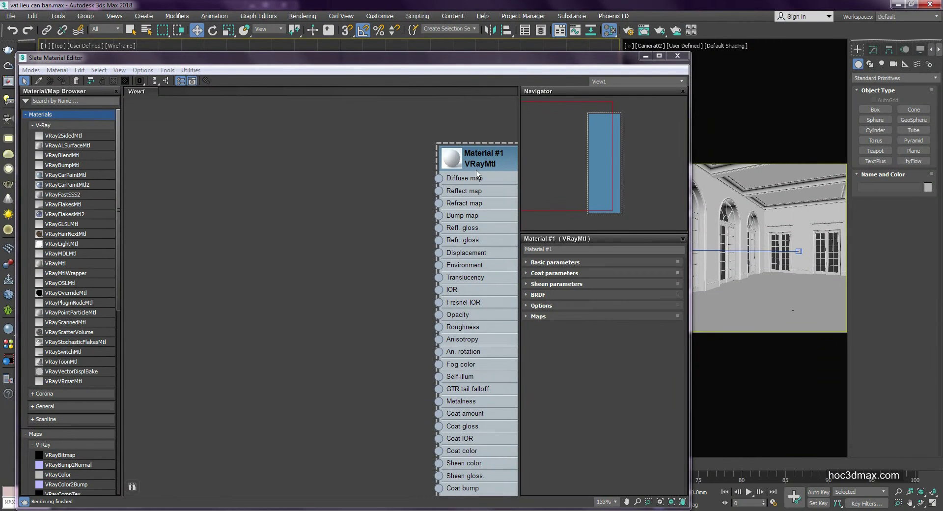
{"action": "key", "text": "z"}
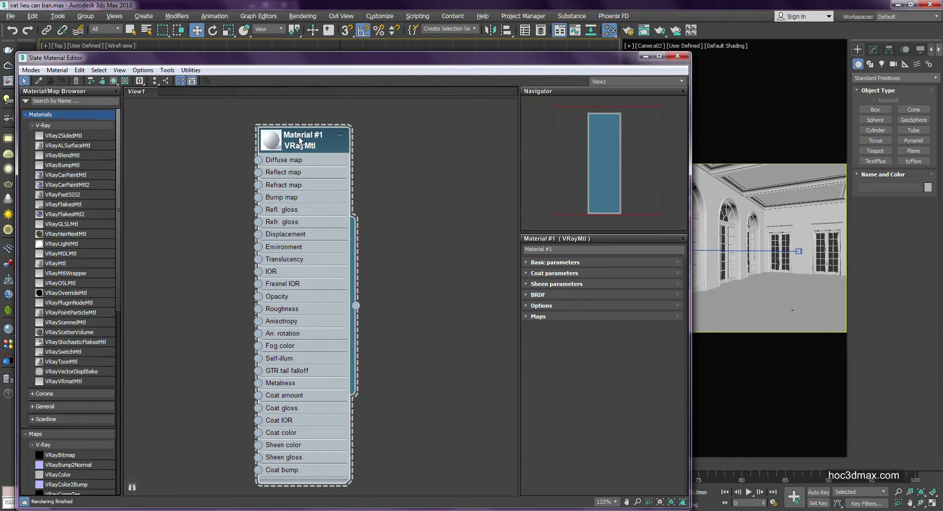
{"action": "left_click", "coordinate": [167, 70]}
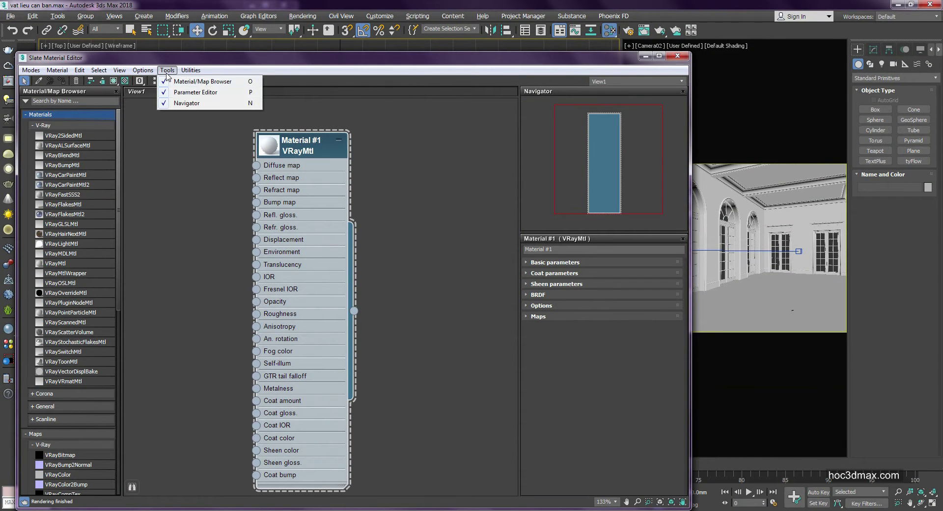
{"action": "left_click", "coordinate": [466, 176]}
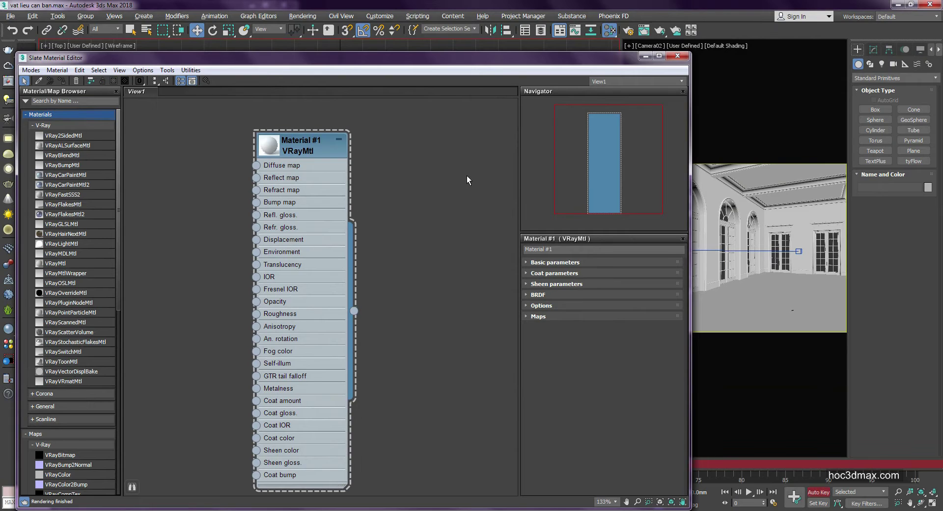
Step: Turn on Auto Key and Select and Manipulate, then hide the Navigator with N
{"action": "key", "text": "n"}
{"action": "left_click", "coordinate": [329, 30]}
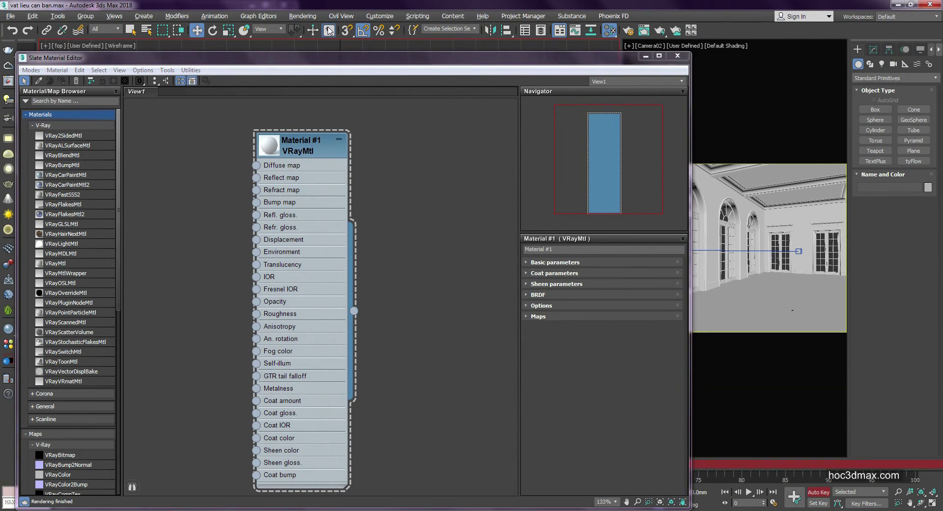
{"action": "left_click", "coordinate": [438, 137]}
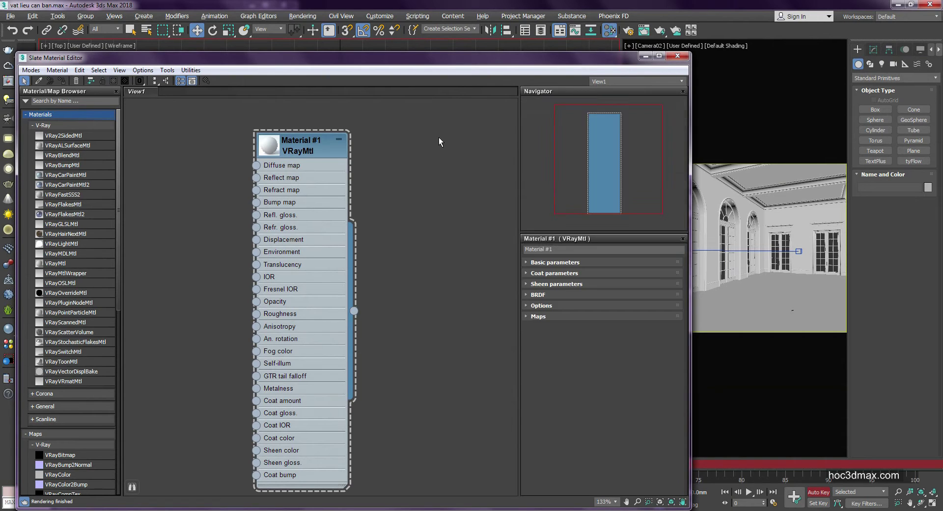
{"action": "key", "text": "n"}
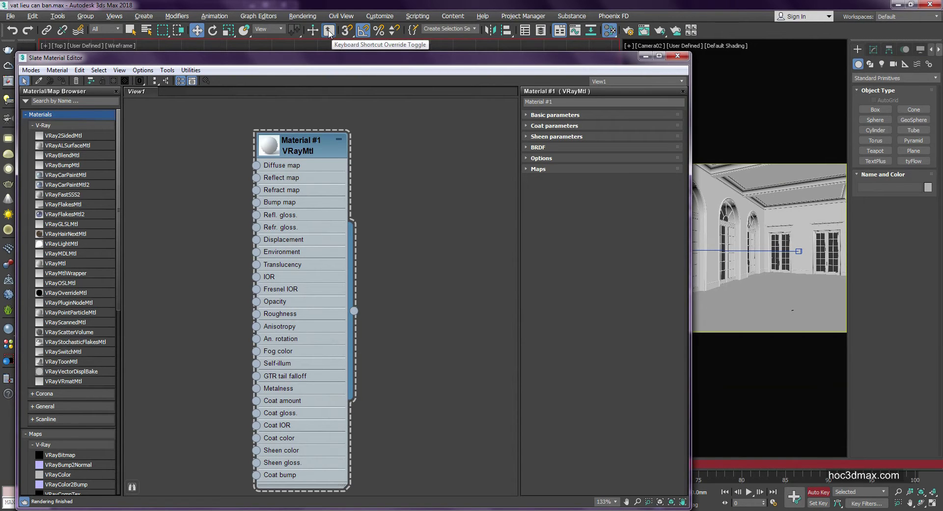
Step: Maximize the Slate editor, recentre Material #1, and collapse the V-Ray, Maps and Materials groups
{"action": "double_click", "coordinate": [329, 58]}
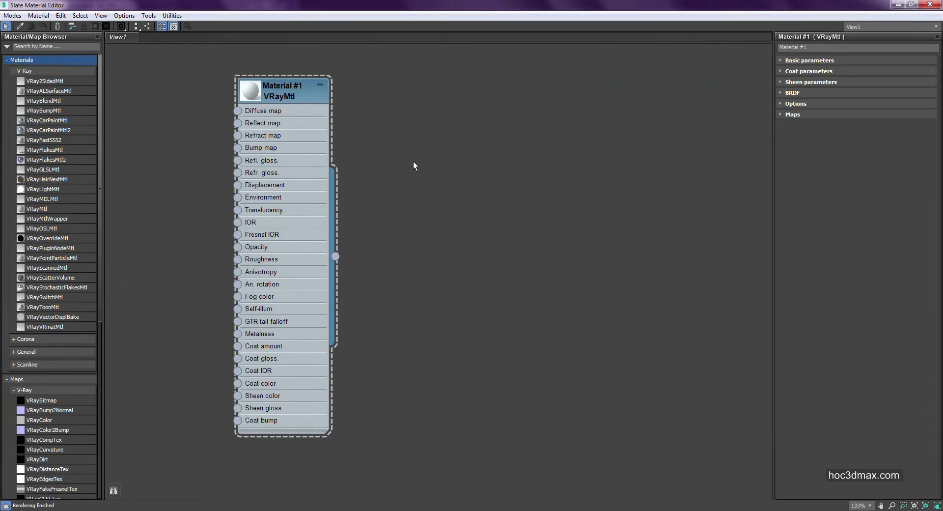
{"action": "middle_click_drag", "start_coordinate": [414, 164], "coordinate": [521, 177]}
{"action": "scroll", "coordinate": [419, 88], "scroll_direction": "down", "scroll_amount": 1}
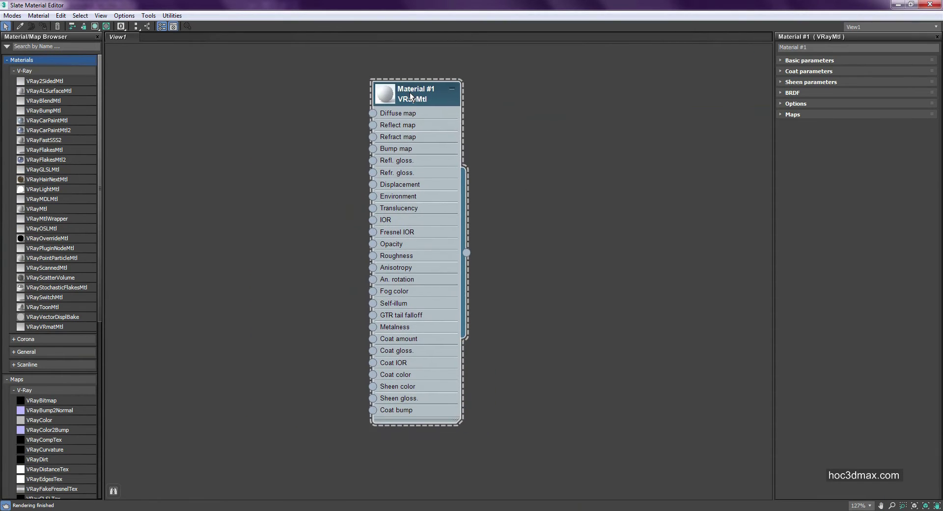
{"action": "left_click_drag", "start_coordinate": [431, 98], "coordinate": [426, 96]}
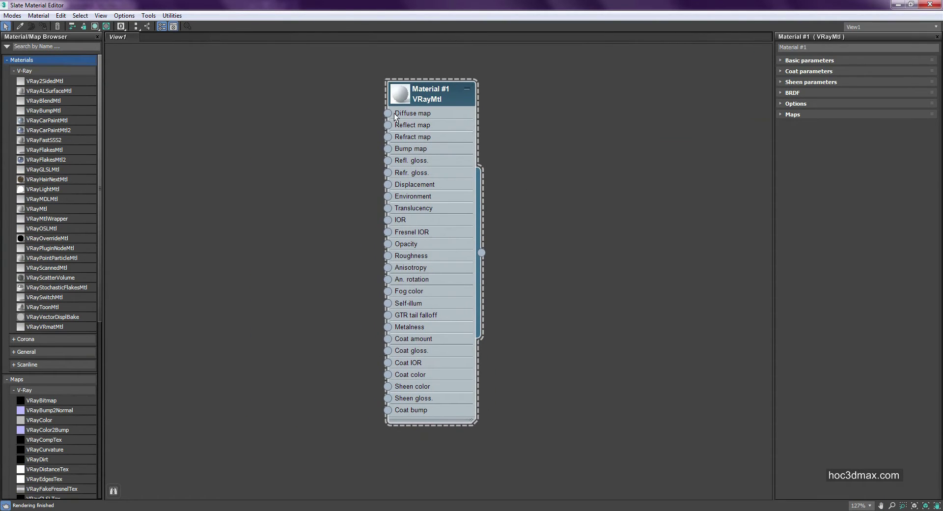
{"action": "left_click", "coordinate": [25, 71]}
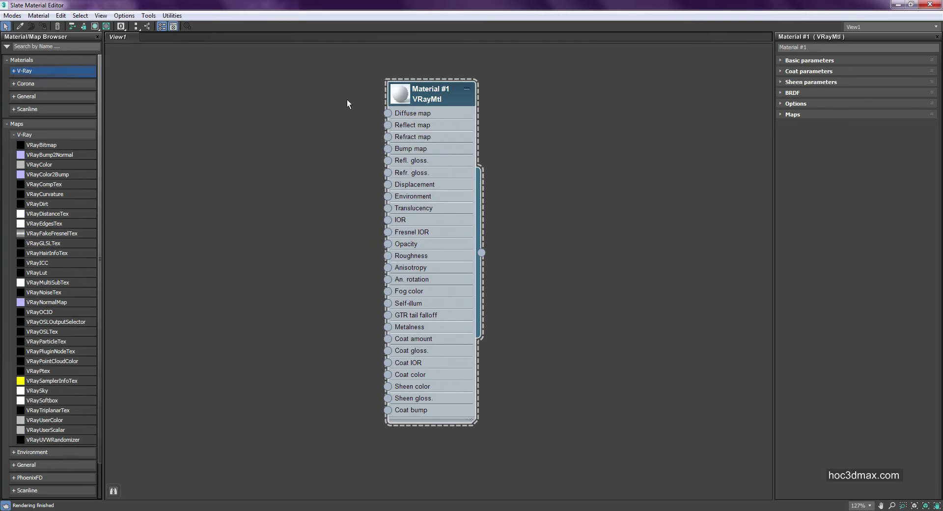
{"action": "left_click", "coordinate": [16, 125]}
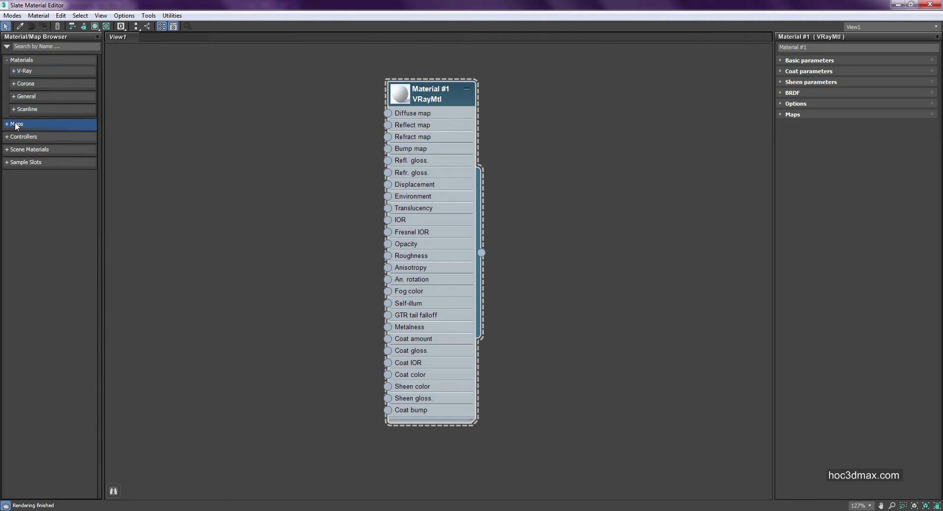
{"action": "left_click", "coordinate": [20, 60]}
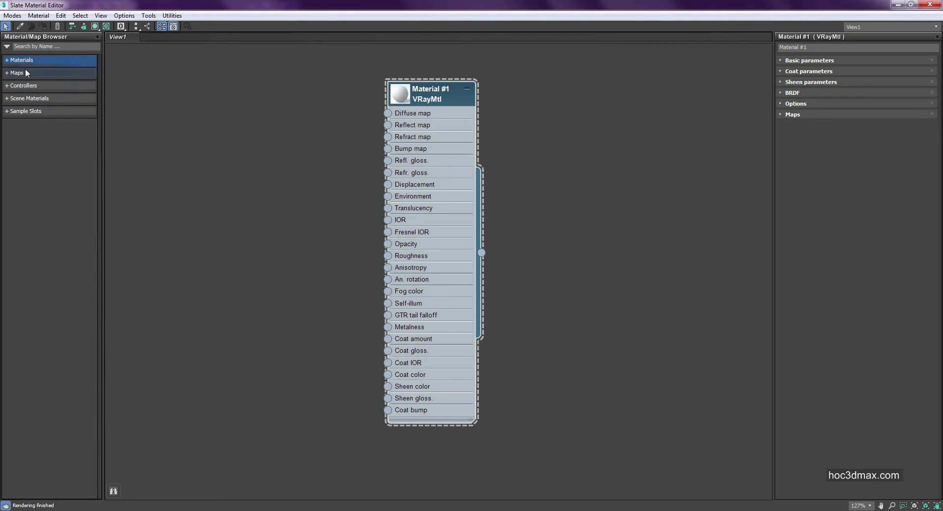
Step: Move Material #1 up-left and inspect the canvas menu's V-Ray Materials and Maps submenus
{"action": "left_click_drag", "start_coordinate": [448, 103], "coordinate": [298, 91]}
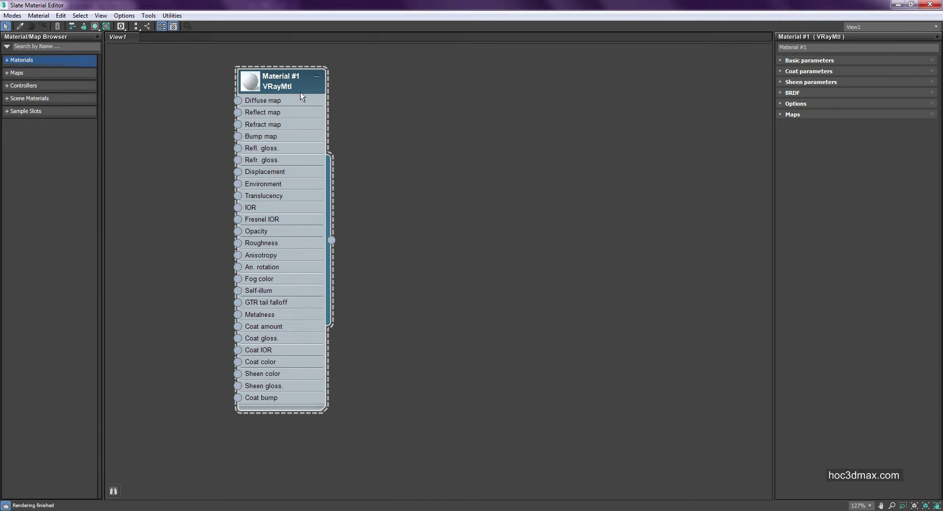
{"action": "right_click", "coordinate": [398, 89]}
{"action": "mouse_move", "coordinate": [414, 95]}
{"action": "mouse_move", "coordinate": [513, 96]}
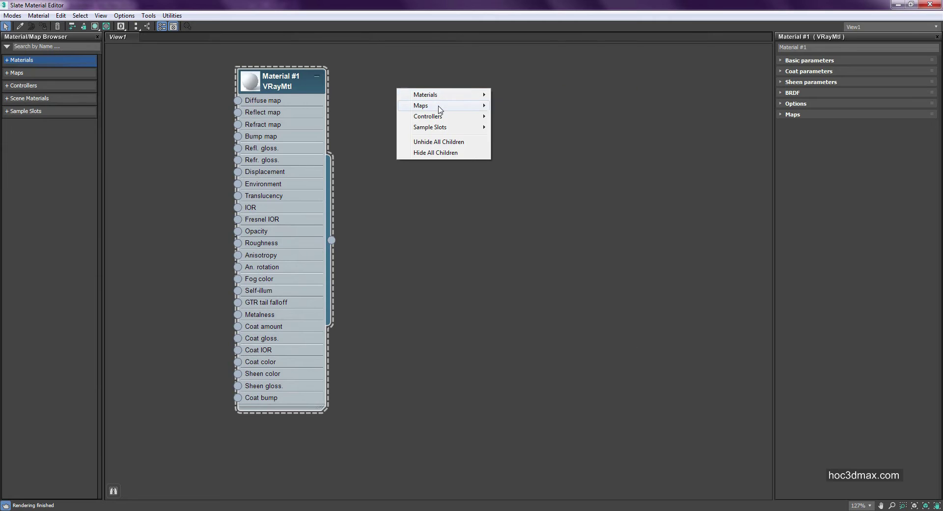
{"action": "mouse_move", "coordinate": [441, 105]}
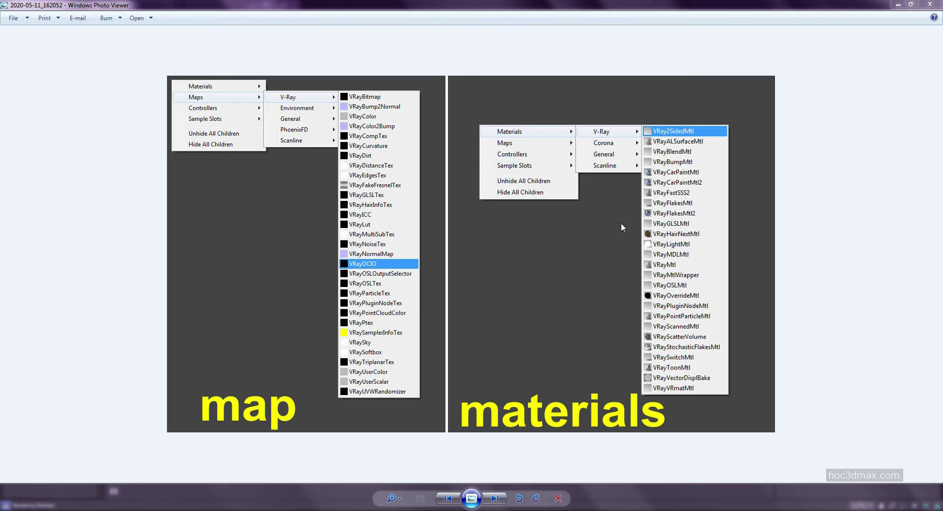
Step: Advance Photo Viewer to the next screenshot, then reposition the Material #1 node in View1
{"action": "left_click", "coordinate": [496, 499]}
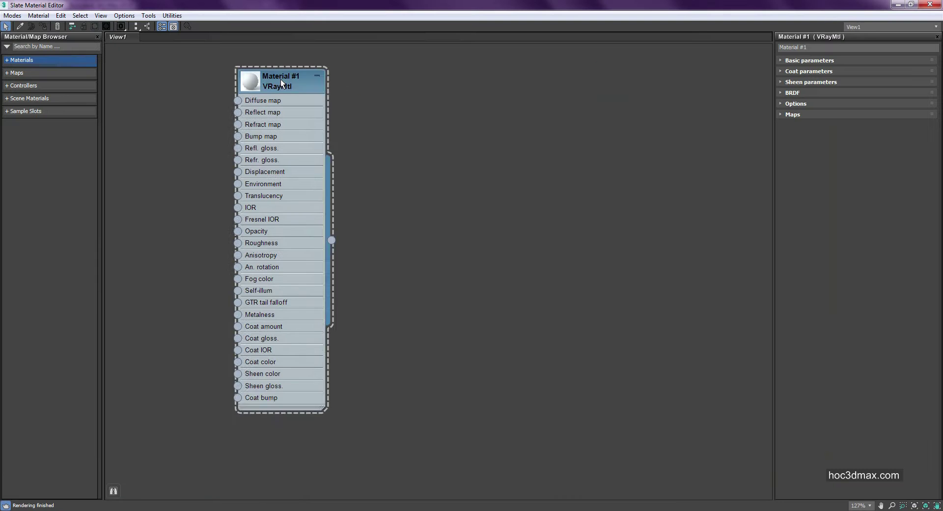
{"action": "left_click_drag", "start_coordinate": [285, 84], "coordinate": [406, 92]}
{"action": "left_click_drag", "start_coordinate": [442, 95], "coordinate": [384, 110]}
Step: Delete Material #1 and add a new VRayMtl node, Material #2, to the canvas
{"action": "key", "text": "Delete"}
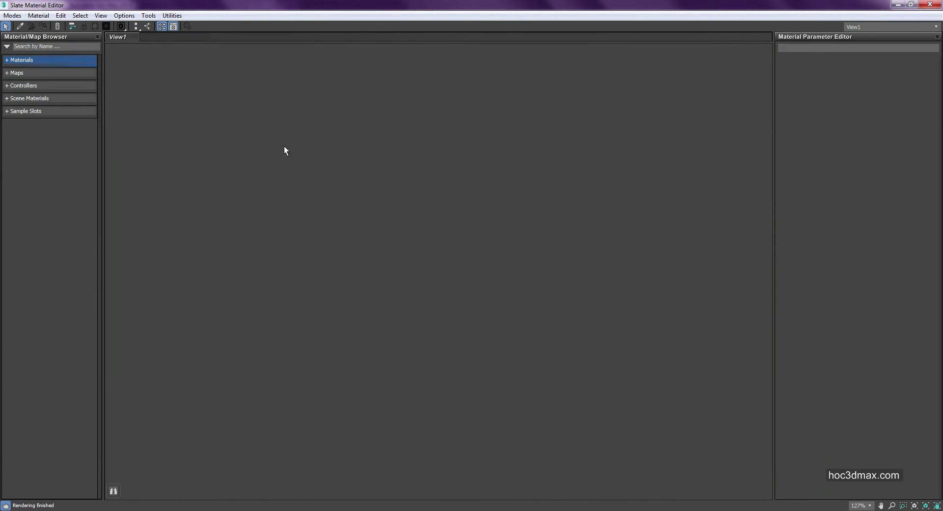
{"action": "right_click", "coordinate": [231, 137]}
{"action": "mouse_move", "coordinate": [252, 142]}
{"action": "mouse_move", "coordinate": [356, 144]}
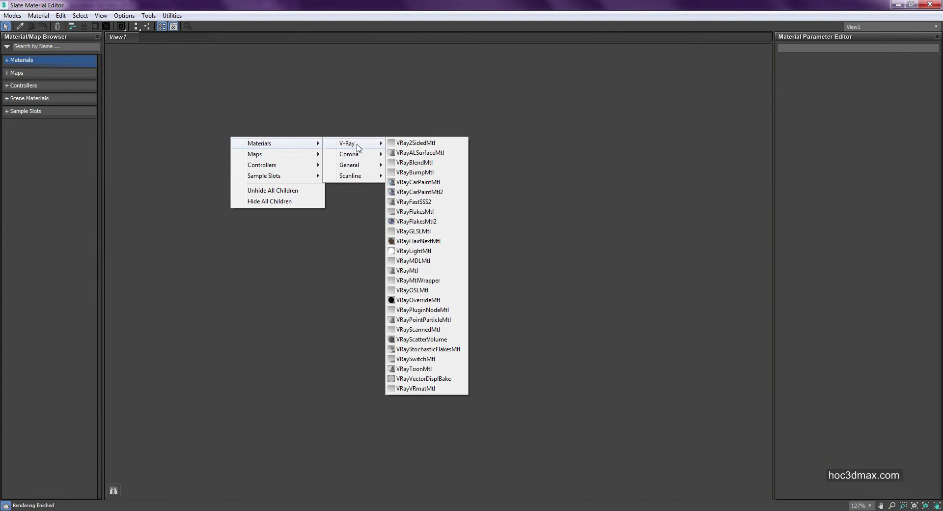
{"action": "left_click", "coordinate": [424, 271]}
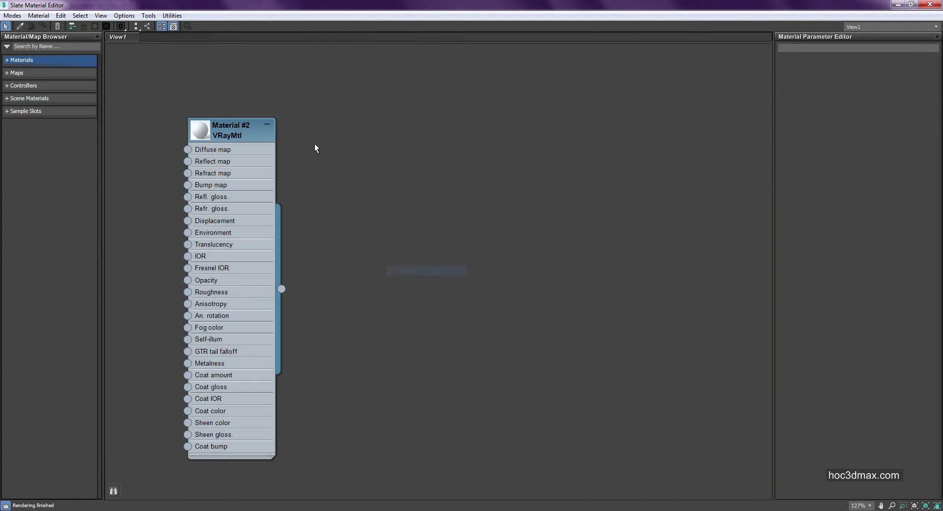
{"action": "left_click_drag", "start_coordinate": [256, 121], "coordinate": [508, 122]}
Step: Enlarge Material #2's sample sphere preview and turn on its preview background
{"action": "double_click", "coordinate": [451, 120]}
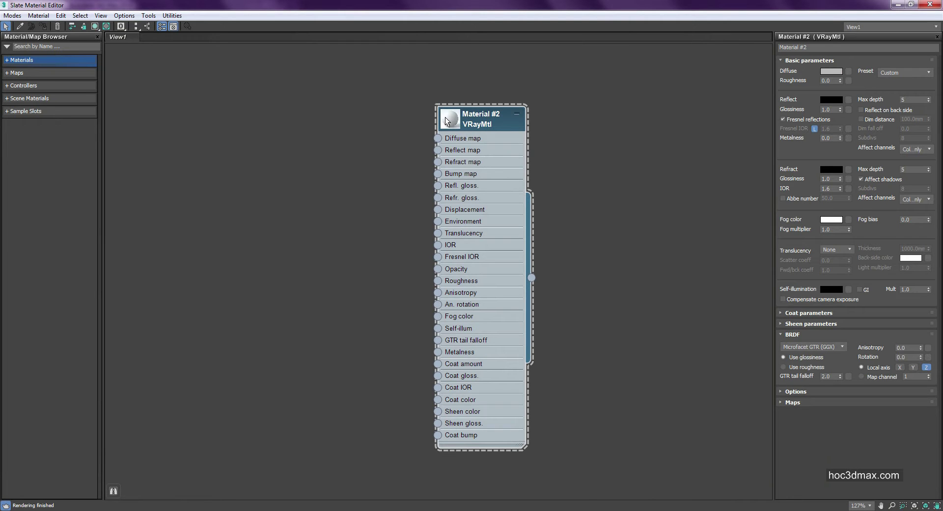
{"action": "double_click", "coordinate": [447, 120]}
{"action": "left_click_drag", "start_coordinate": [482, 119], "coordinate": [346, 70]}
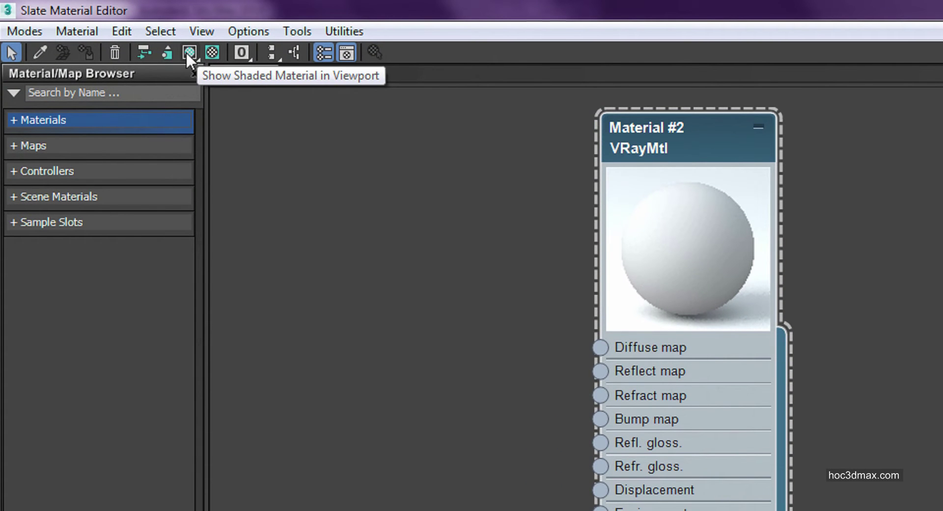
{"action": "left_click", "coordinate": [212, 51]}
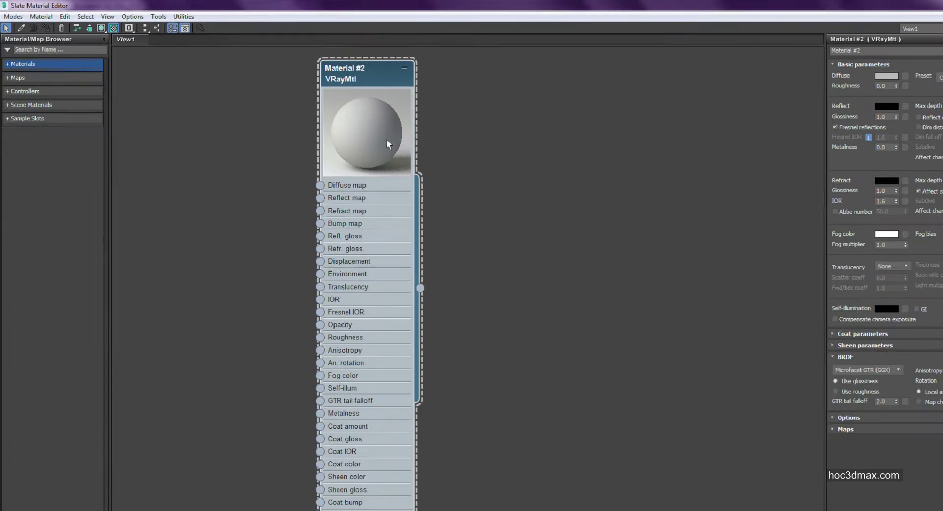
Step: Add a VRayColor map node, Map #3, to the canvas
{"action": "right_click", "coordinate": [217, 116]}
{"action": "mouse_move", "coordinate": [265, 128]}
{"action": "mouse_move", "coordinate": [338, 129]}
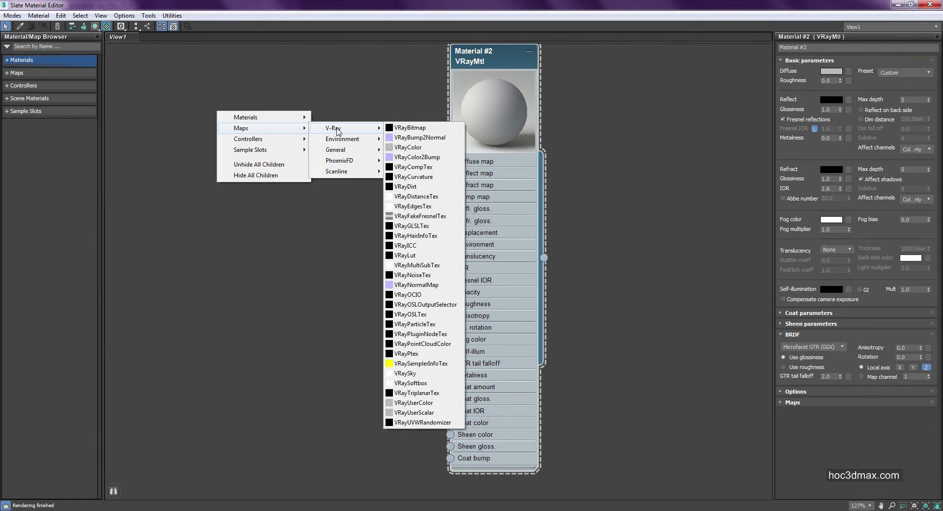
{"action": "left_click", "coordinate": [408, 147]}
{"action": "left_click_drag", "start_coordinate": [229, 107], "coordinate": [281, 136]}
{"action": "left_click", "coordinate": [263, 132]}
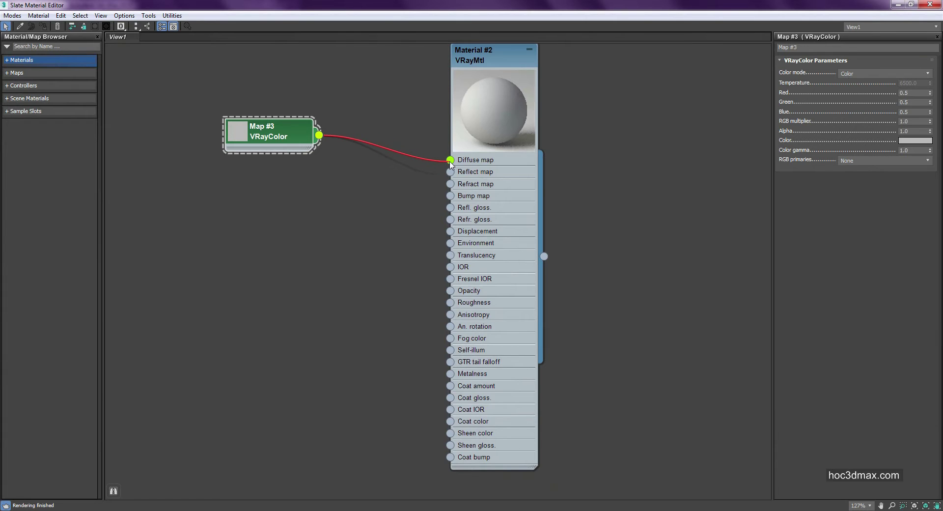
Step: Wire Map #3's output into Material #2's Diffuse map socket
{"action": "left_click_drag", "start_coordinate": [263, 127], "coordinate": [288, 153]}
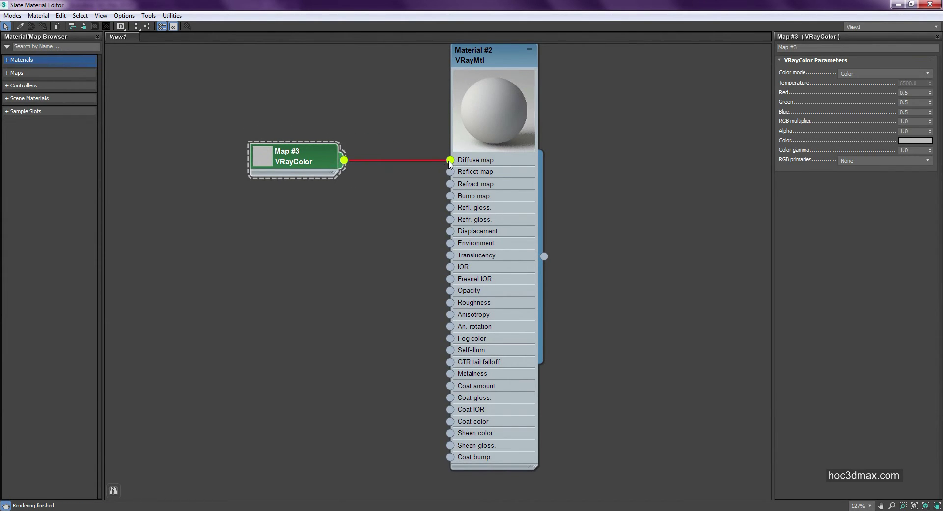
{"action": "mouse_move", "coordinate": [450, 163]}
{"action": "left_mouse_down"}
{"action": "mouse_move", "coordinate": [397, 167]}
{"action": "mouse_move", "coordinate": [447, 173]}
{"action": "mouse_move", "coordinate": [443, 346]}
{"action": "mouse_move", "coordinate": [450, 160]}
{"action": "left_mouse_up"}
{"action": "left_click_drag", "start_coordinate": [310, 164], "coordinate": [296, 145]}
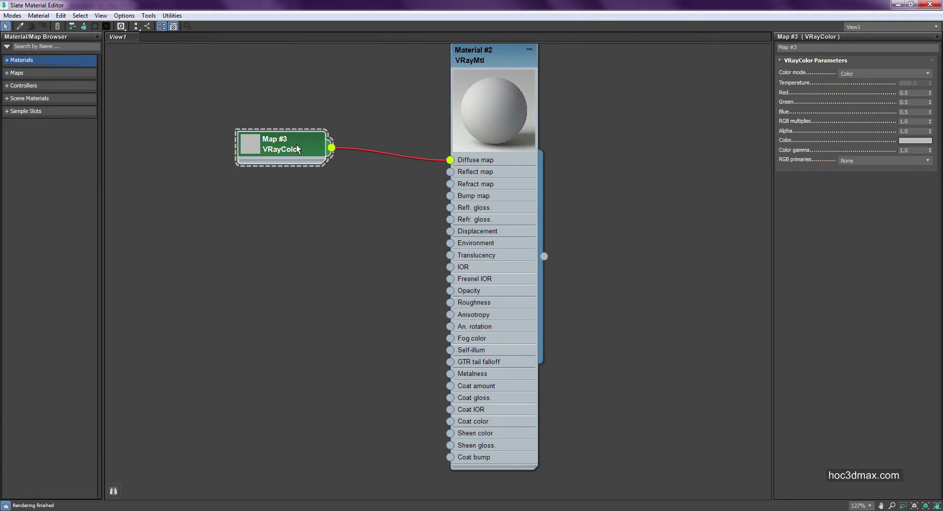
{"action": "mouse_move", "coordinate": [301, 508]}
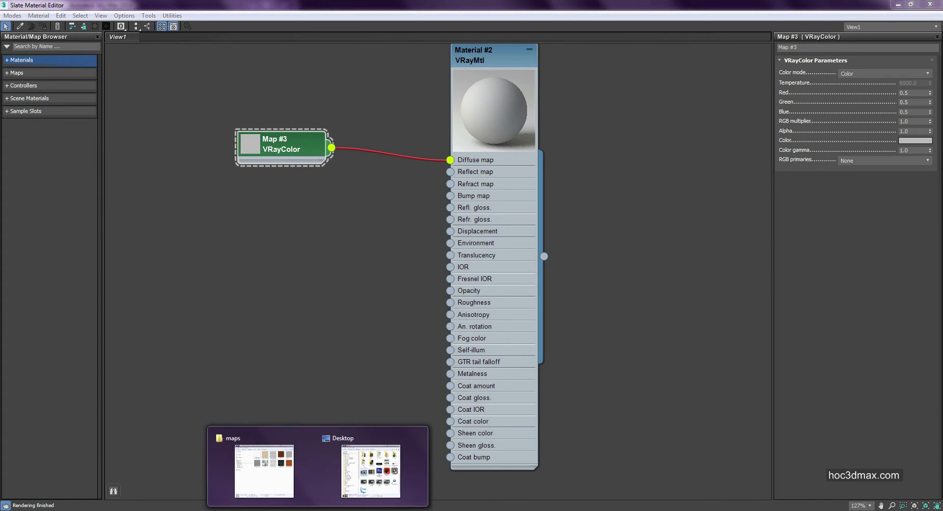
{"action": "left_click", "coordinate": [294, 471]}
{"action": "key", "text": "Left"}
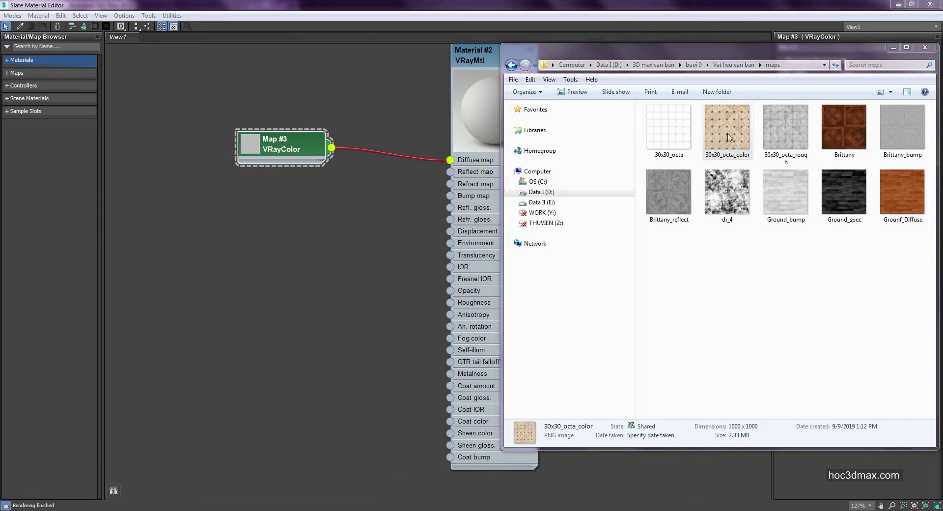
{"action": "key", "text": "Return"}
{"action": "left_click", "coordinate": [929, 5]}
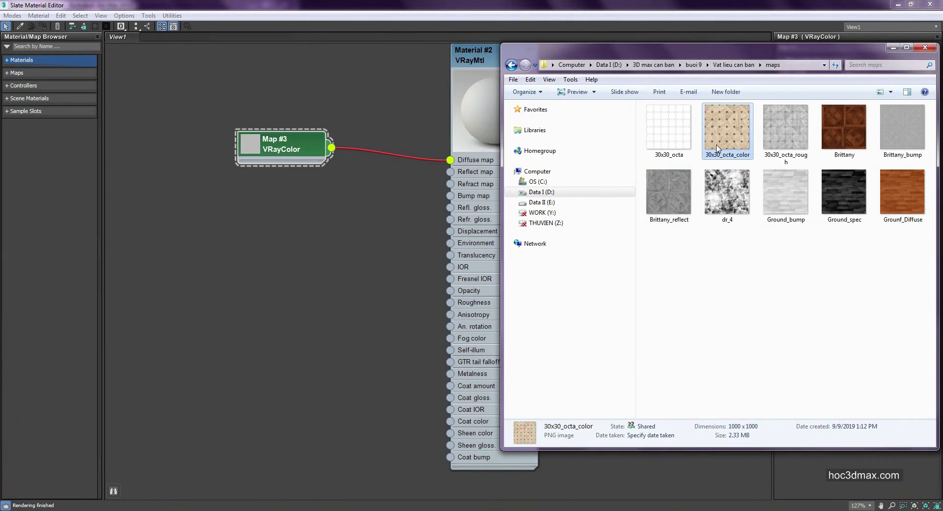
{"action": "left_click", "coordinate": [674, 134]}
{"action": "key", "text": "shift+Right"}
{"action": "key", "text": "shift+Right"}
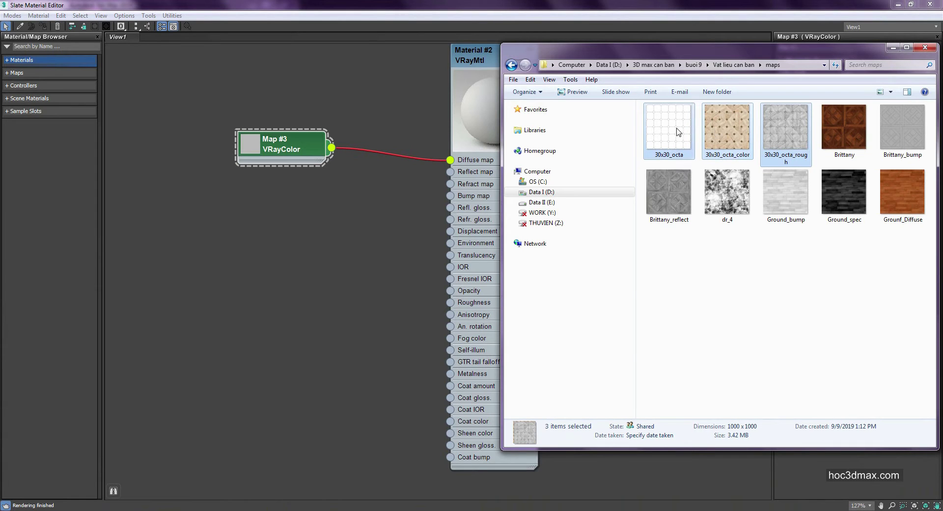
{"action": "left_click_drag", "start_coordinate": [666, 129], "coordinate": [308, 267]}
{"action": "left_click", "coordinate": [327, 269]}
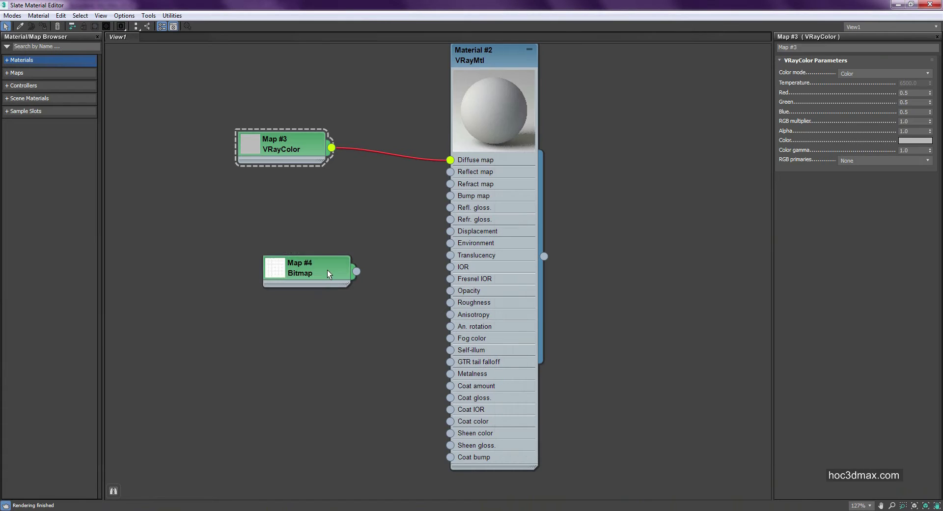
{"action": "key", "text": "Delete"}
{"action": "mouse_move", "coordinate": [303, 508]}
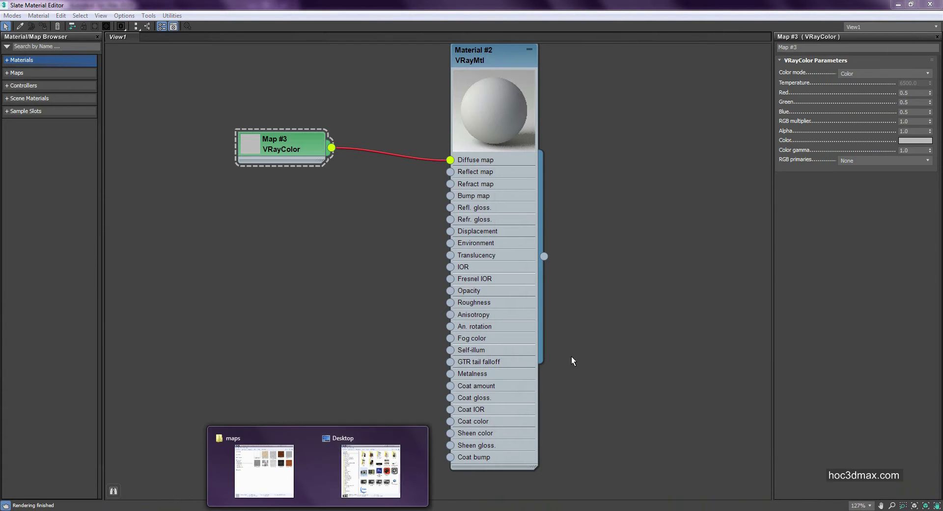
Step: Drop 30x30_octa_color.png in as a bitmap node and wire it to Material #2's Diffuse map
{"action": "left_click", "coordinate": [254, 460]}
{"action": "left_click_drag", "start_coordinate": [721, 131], "coordinate": [284, 205]}
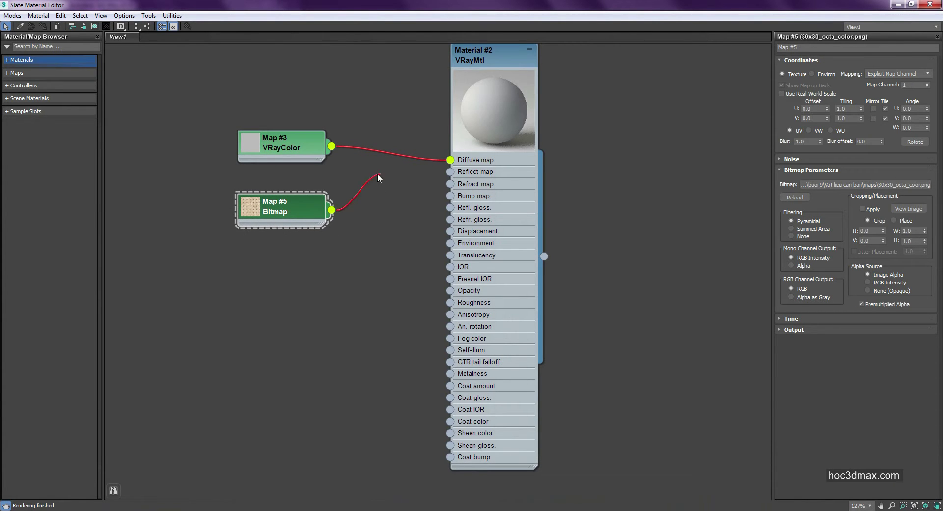
{"action": "left_click_drag", "start_coordinate": [377, 174], "coordinate": [451, 162]}
{"action": "left_click_drag", "start_coordinate": [478, 55], "coordinate": [428, 78]}
Step: Open a floating preview window of Material #2 and enlarge it
{"action": "right_click", "coordinate": [438, 123]}
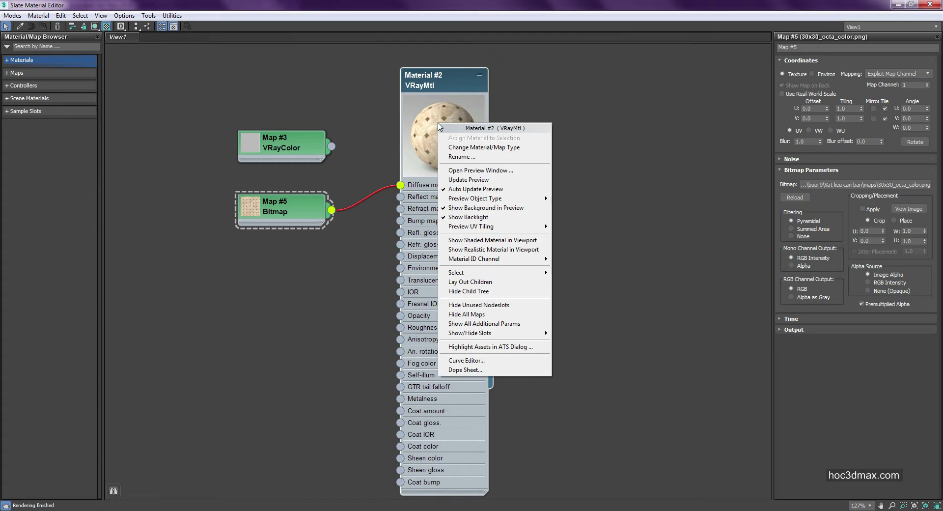
{"action": "left_click", "coordinate": [481, 170]}
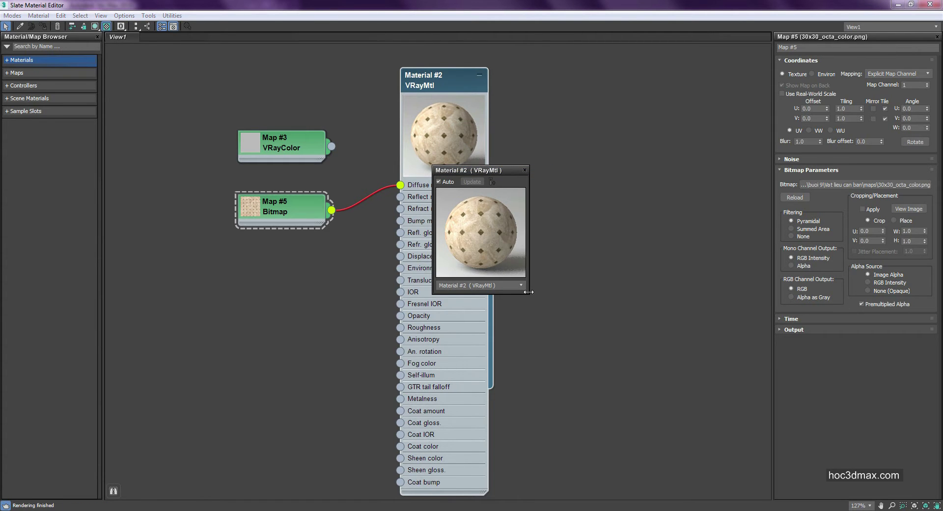
{"action": "left_click_drag", "start_coordinate": [528, 295], "coordinate": [624, 389]}
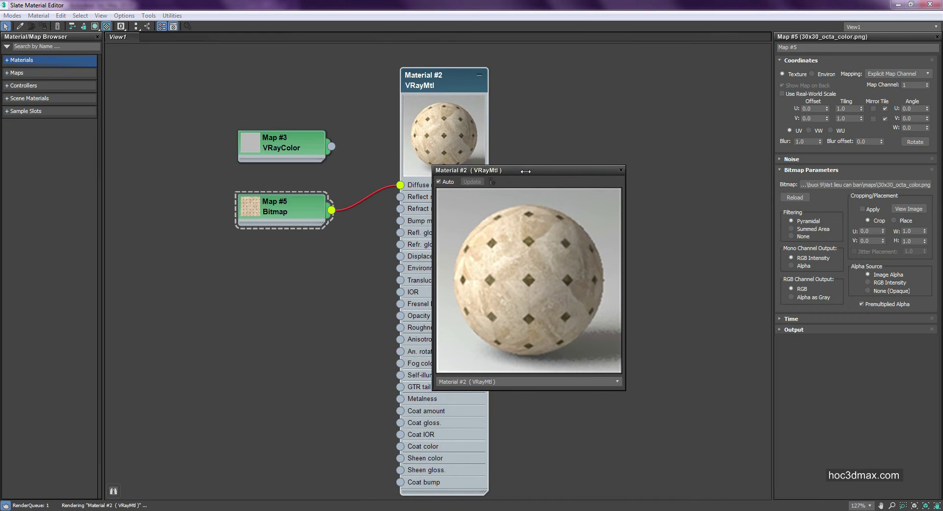
{"action": "left_click_drag", "start_coordinate": [526, 171], "coordinate": [582, 141]}
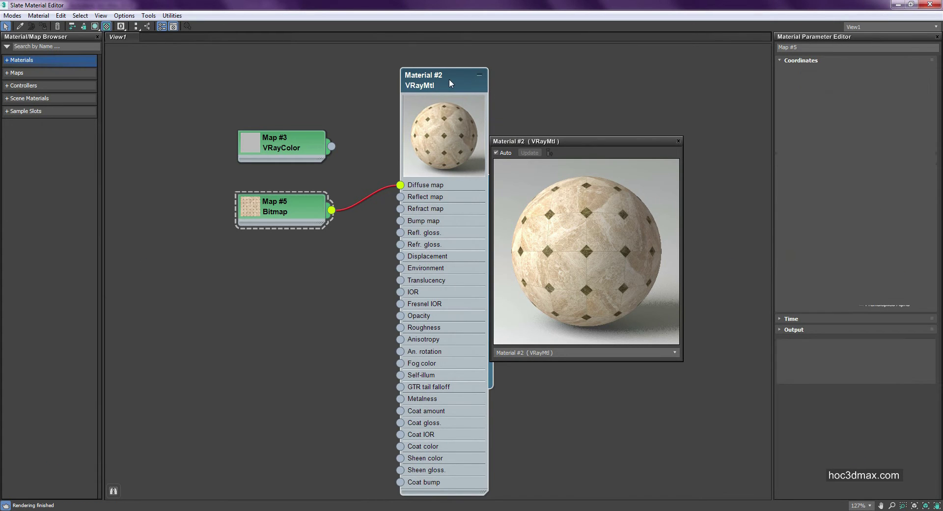
{"action": "left_click_drag", "start_coordinate": [448, 81], "coordinate": [424, 75]}
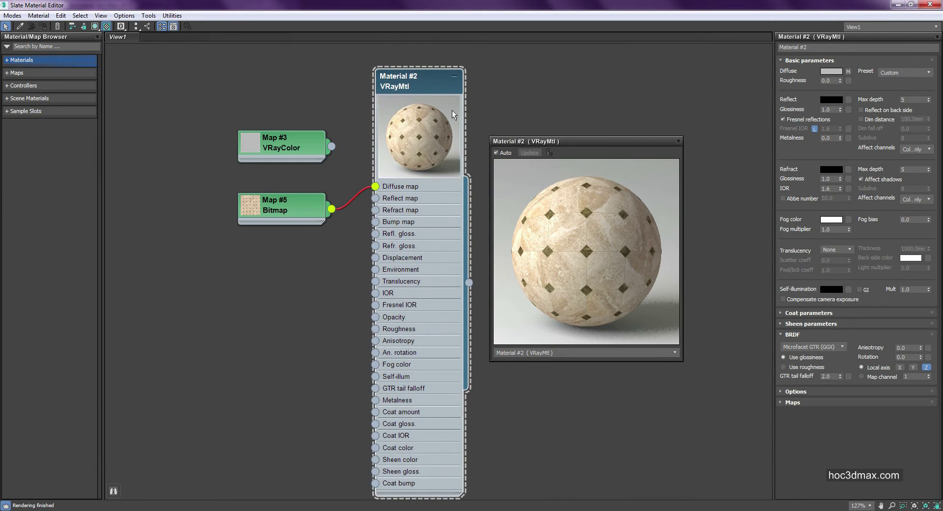
{"action": "left_click", "coordinate": [149, 15]}
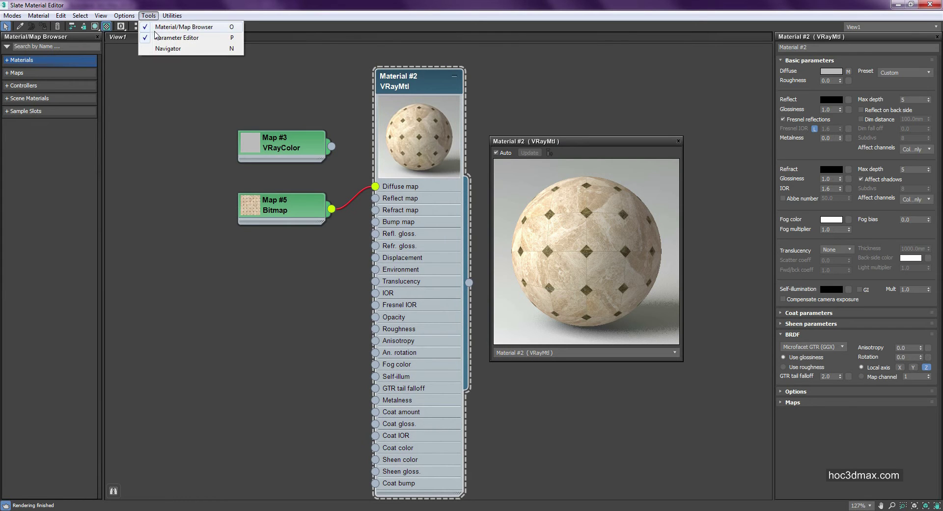
Step: Dock the preview above the Parameter Editor, set Follow Current Selection, and select Map #5
{"action": "left_click", "coordinate": [165, 48]}
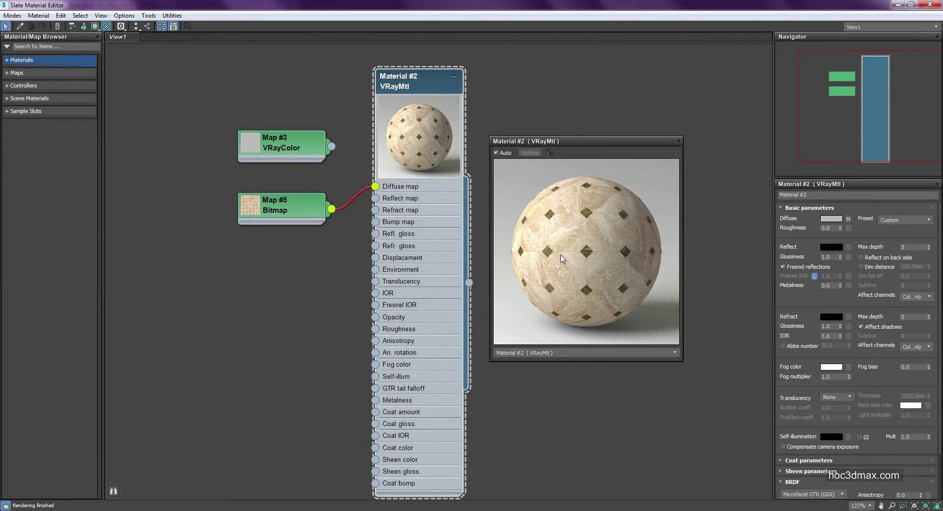
{"action": "left_click_drag", "start_coordinate": [586, 137], "coordinate": [858, 83]}
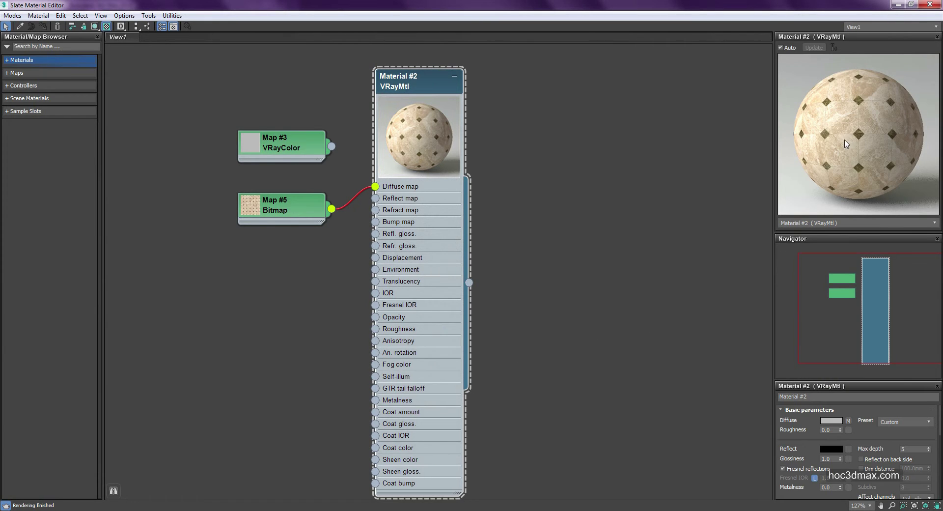
{"action": "left_click", "coordinate": [936, 238]}
{"action": "left_click", "coordinate": [790, 223]}
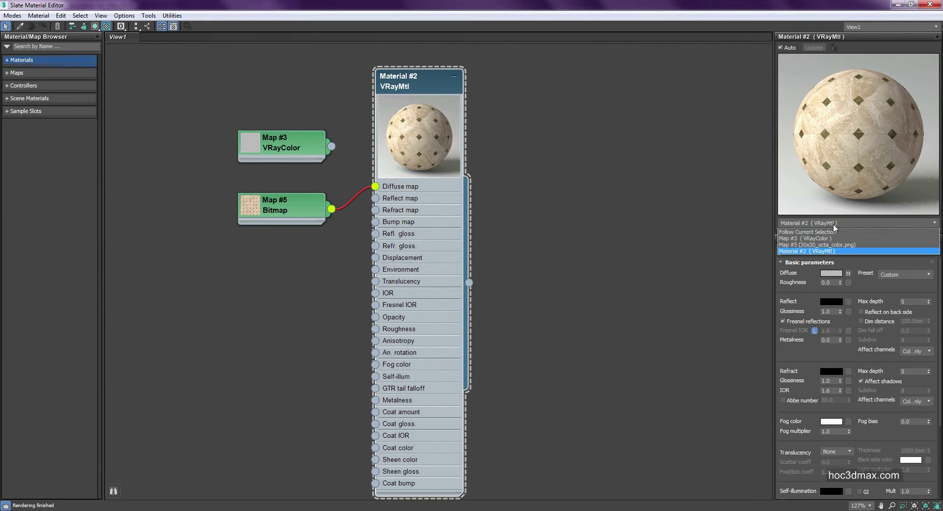
{"action": "left_click", "coordinate": [803, 232]}
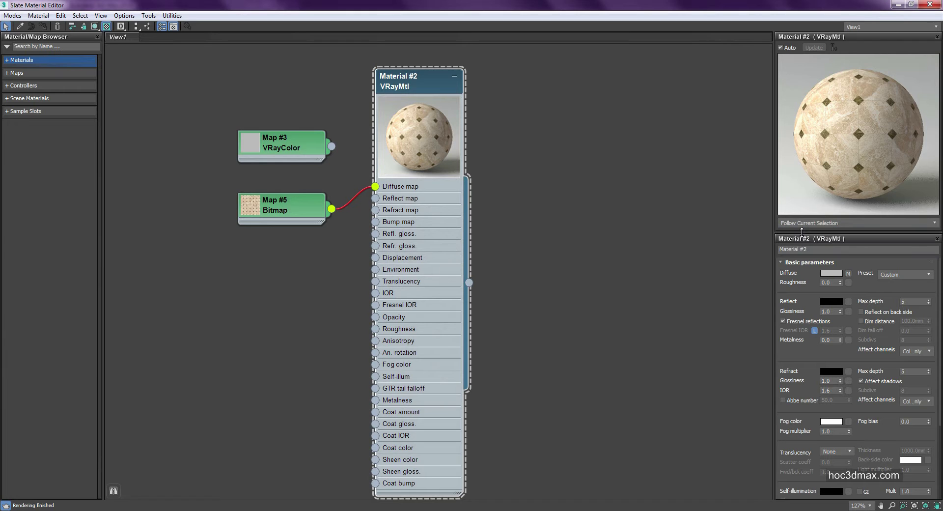
{"action": "left_click", "coordinate": [285, 204]}
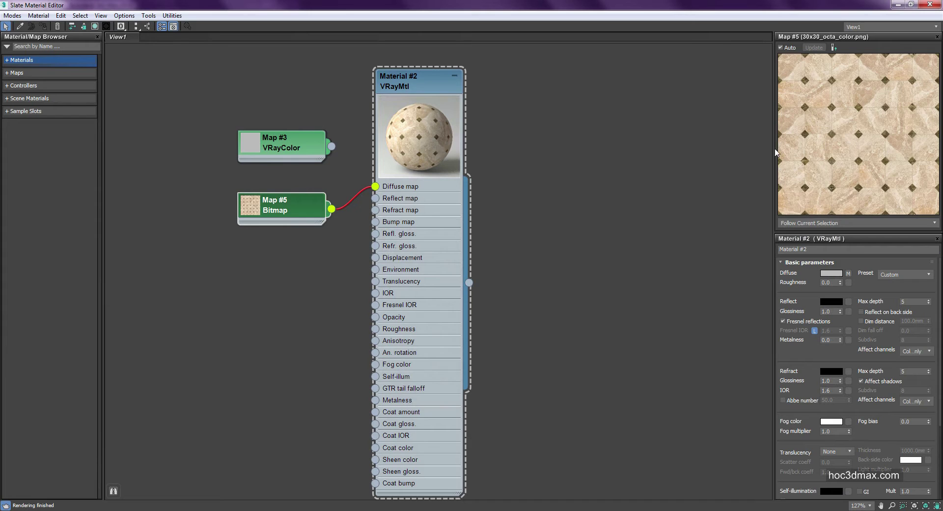
Step: Add a Checker map node, Map #6, beside the Map #5 bitmap
{"action": "right_click", "coordinate": [259, 267]}
{"action": "mouse_move", "coordinate": [265, 277]}
{"action": "mouse_move", "coordinate": [361, 300]}
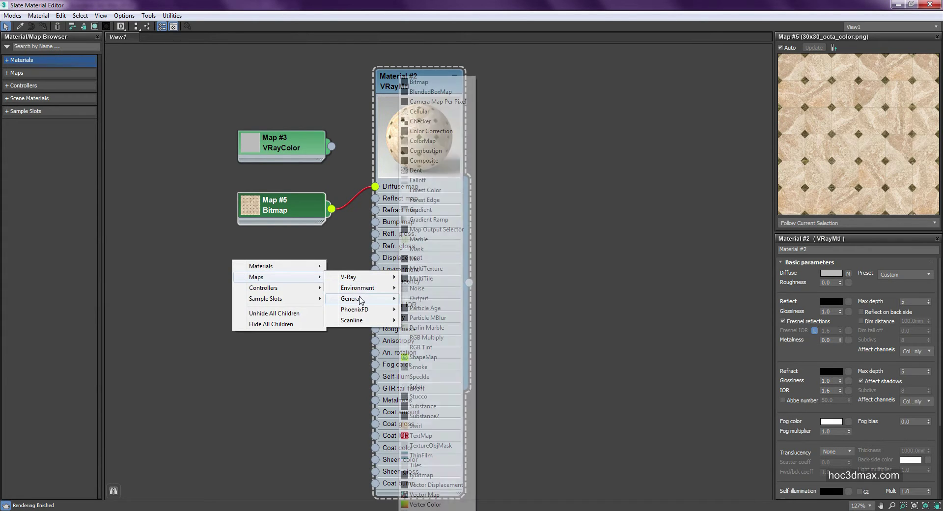
{"action": "left_click", "coordinate": [420, 121]}
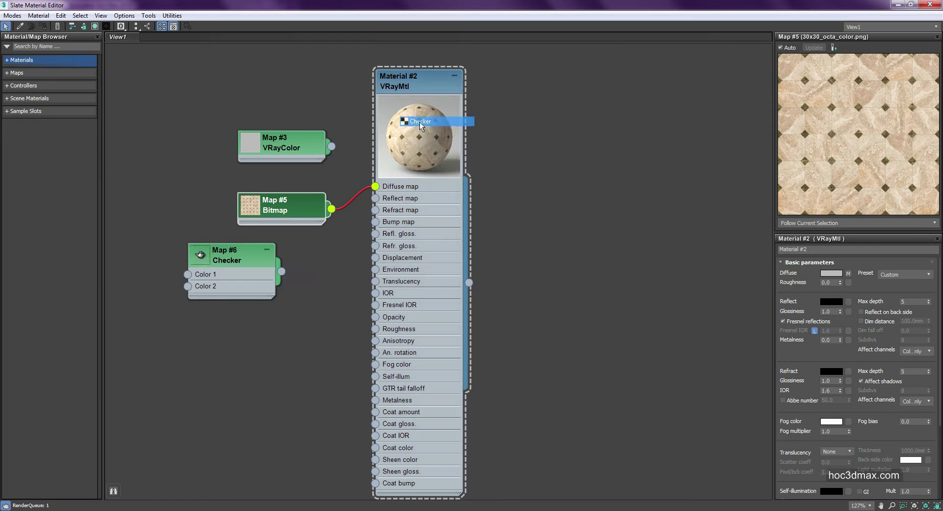
{"action": "left_click_drag", "start_coordinate": [227, 266], "coordinate": [302, 265]}
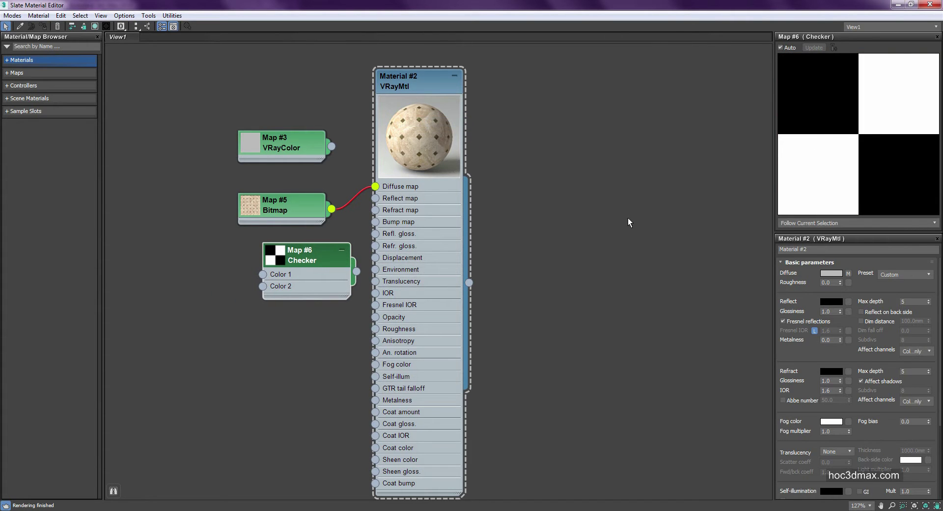
{"action": "left_click", "coordinate": [324, 219]}
{"action": "left_click", "coordinate": [307, 257]}
{"action": "left_click_drag", "start_coordinate": [314, 264], "coordinate": [290, 264]}
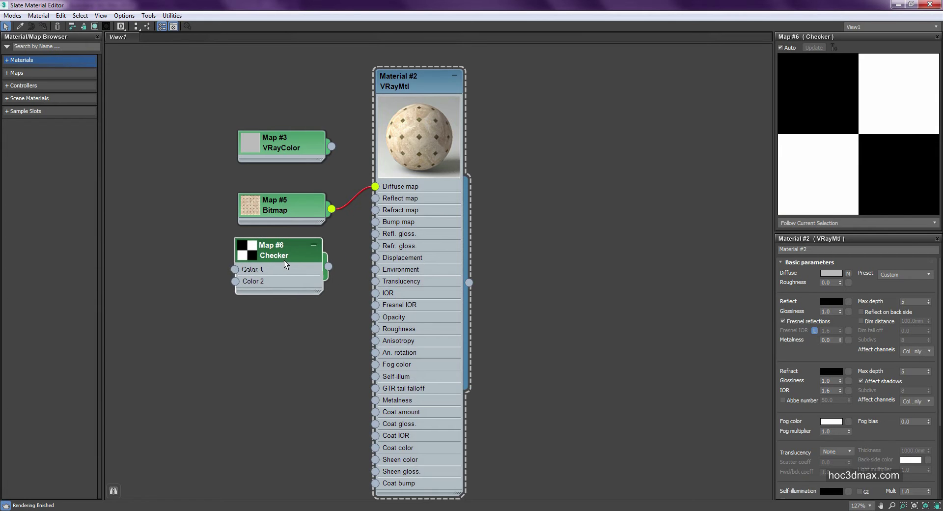
Step: Switch the preview to Material #2, then close the preview window
{"action": "left_click", "coordinate": [835, 223]}
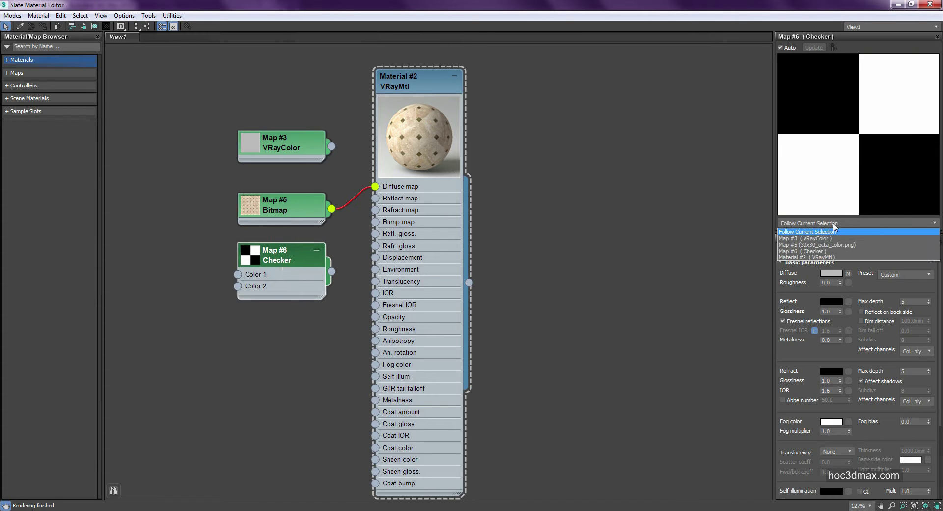
{"action": "left_click", "coordinate": [797, 257]}
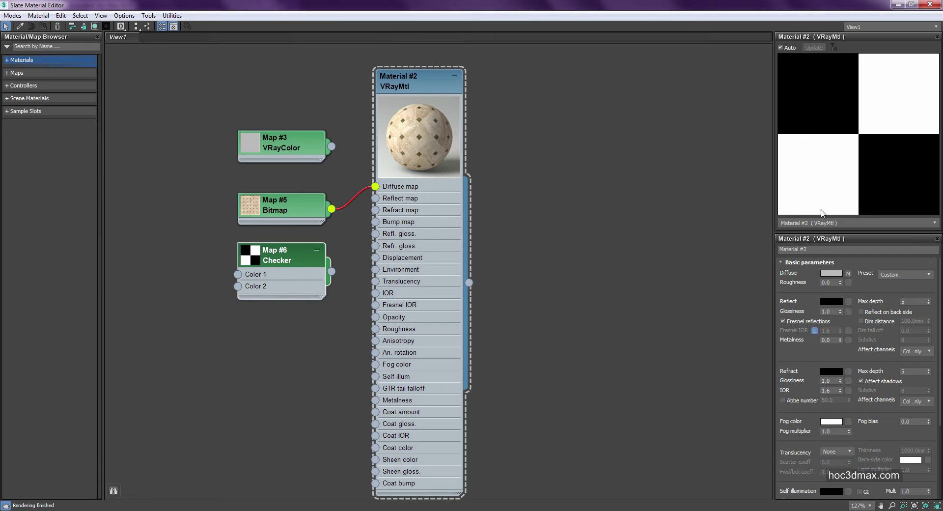
{"action": "left_click_drag", "start_coordinate": [430, 80], "coordinate": [455, 68]}
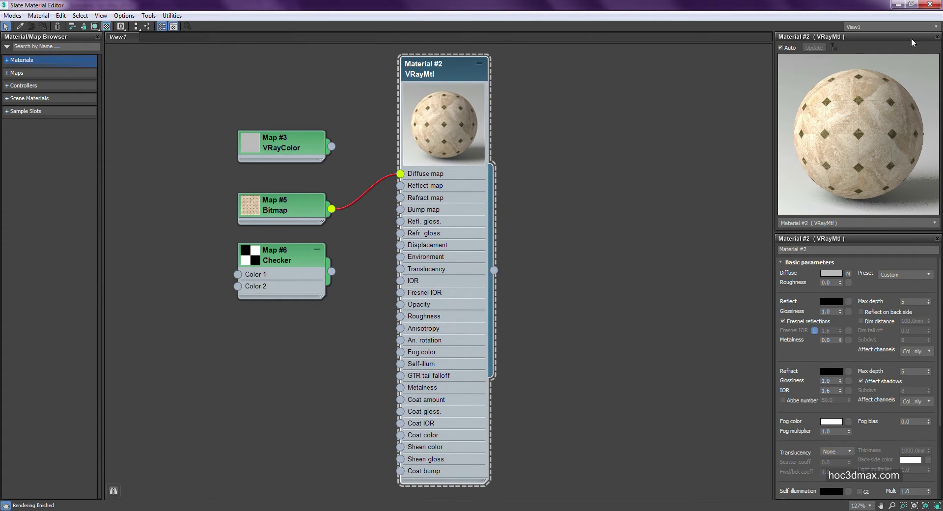
{"action": "left_click", "coordinate": [936, 37]}
Step: Show the Navigator overview of the node graph and nudge Material #2 left
{"action": "left_click", "coordinate": [145, 15]}
{"action": "left_click", "coordinate": [172, 49]}
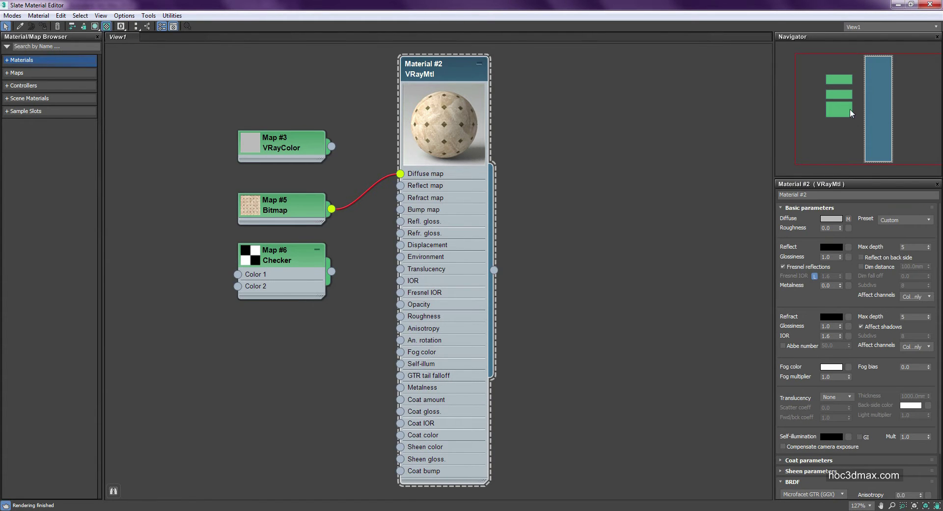
{"action": "left_click_drag", "start_coordinate": [851, 113], "coordinate": [846, 111]}
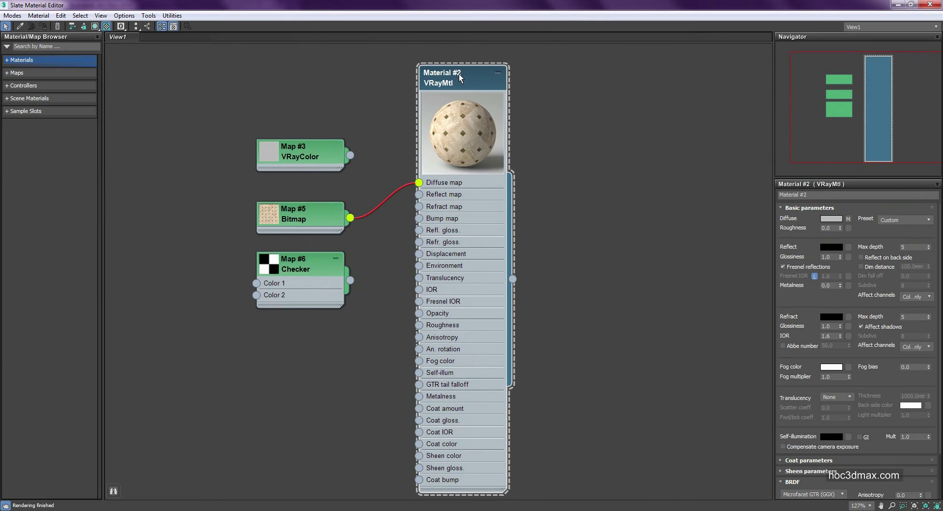
{"action": "left_click_drag", "start_coordinate": [460, 78], "coordinate": [438, 96]}
Step: Lower the Material #2 node so the Diffuse wire from Map #5 runs level
{"action": "scroll", "coordinate": [389, 166], "scroll_direction": "down", "scroll_amount": 3}
{"action": "scroll", "coordinate": [390, 165], "scroll_direction": "up", "scroll_amount": 2}
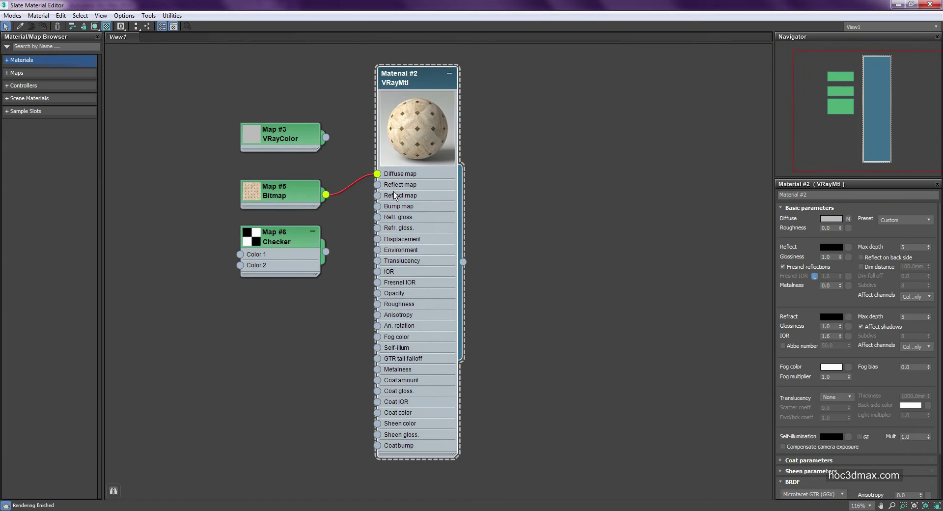
{"action": "scroll", "coordinate": [392, 147], "scroll_direction": "down", "scroll_amount": 2}
{"action": "scroll", "coordinate": [359, 127], "scroll_direction": "up", "scroll_amount": 4}
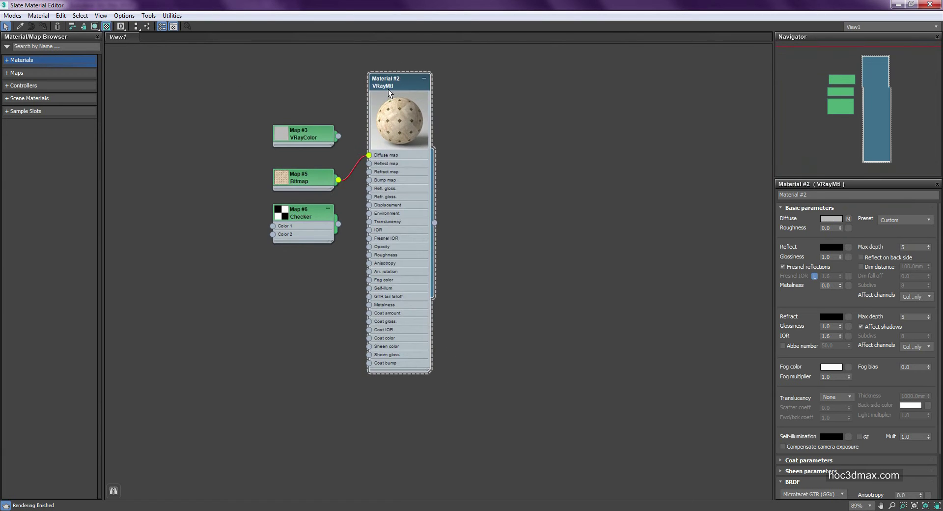
{"action": "scroll", "coordinate": [393, 269], "scroll_direction": "down", "scroll_amount": 3}
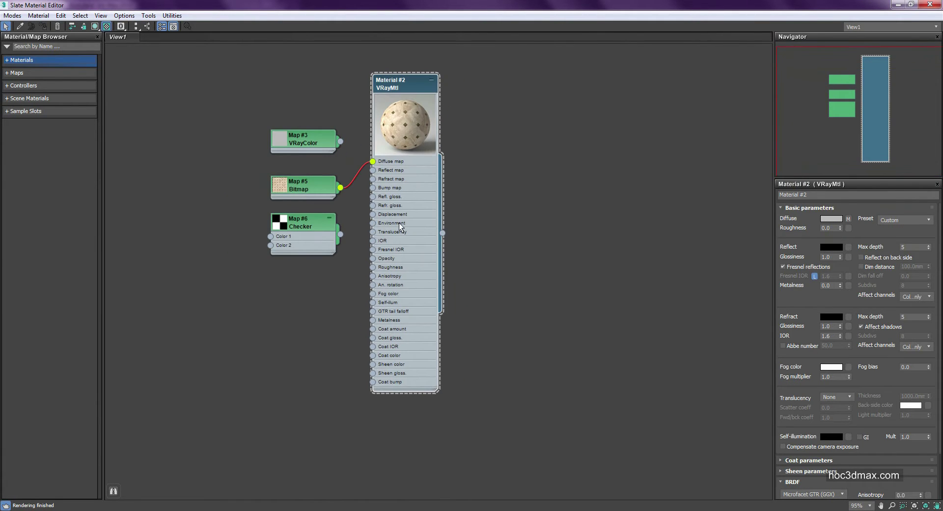
{"action": "left_click_drag", "start_coordinate": [398, 82], "coordinate": [417, 109]}
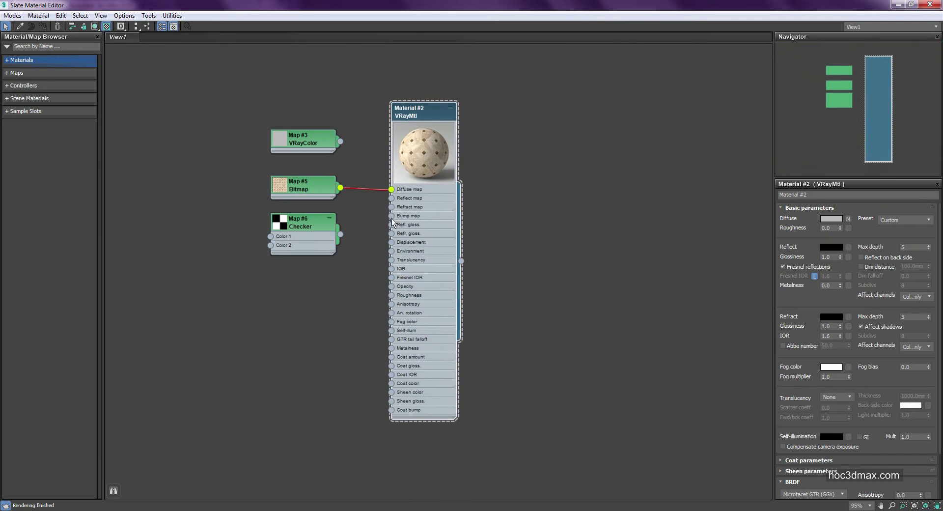
{"action": "scroll", "coordinate": [393, 279], "scroll_direction": "up", "scroll_amount": 2}
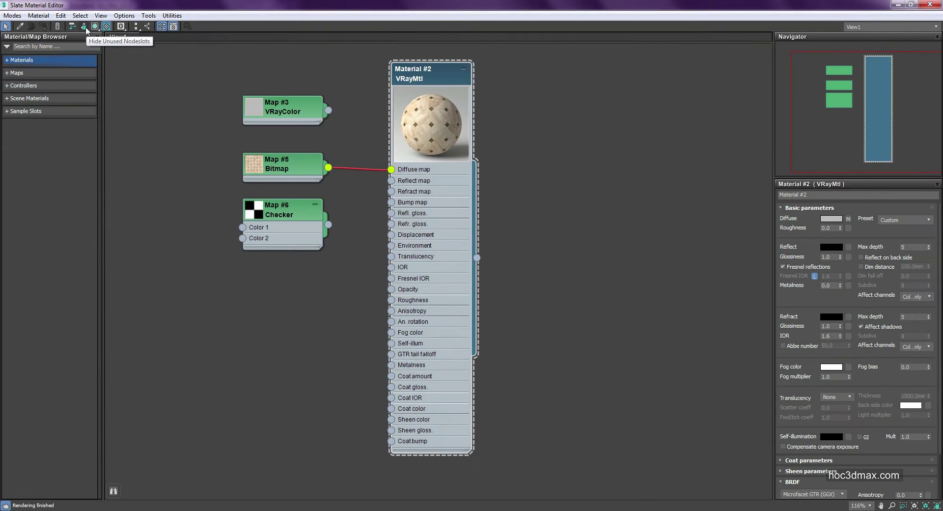
{"action": "left_click", "coordinate": [169, 53]}
{"action": "left_click", "coordinate": [169, 52]}
{"action": "left_click", "coordinate": [86, 28]}
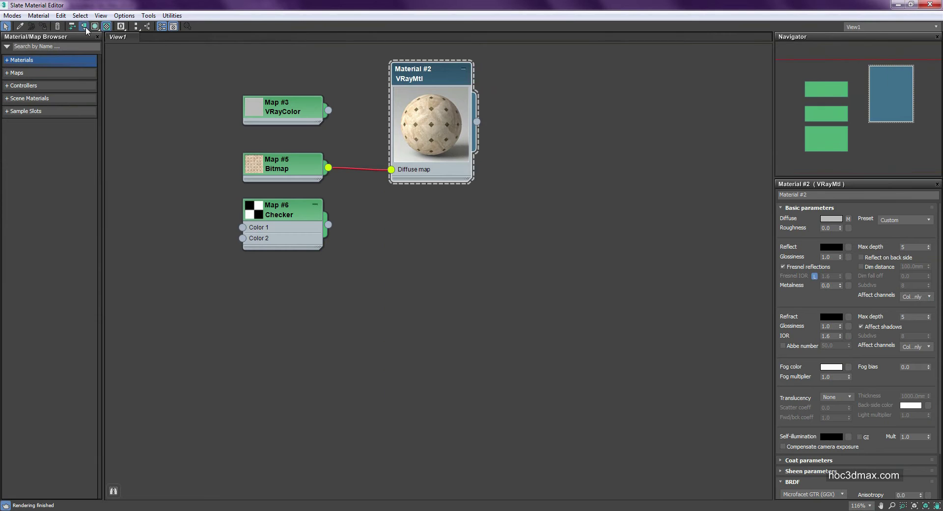
{"action": "left_click", "coordinate": [85, 28]}
{"action": "left_click", "coordinate": [86, 28]}
{"action": "left_click_drag", "start_coordinate": [420, 74], "coordinate": [408, 96]}
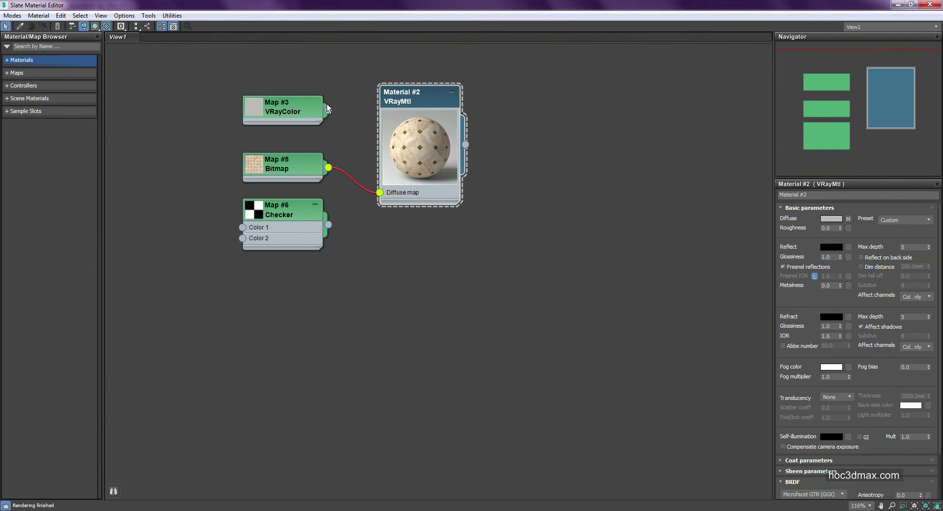
{"action": "left_click", "coordinate": [87, 28]}
{"action": "right_click", "coordinate": [421, 138]}
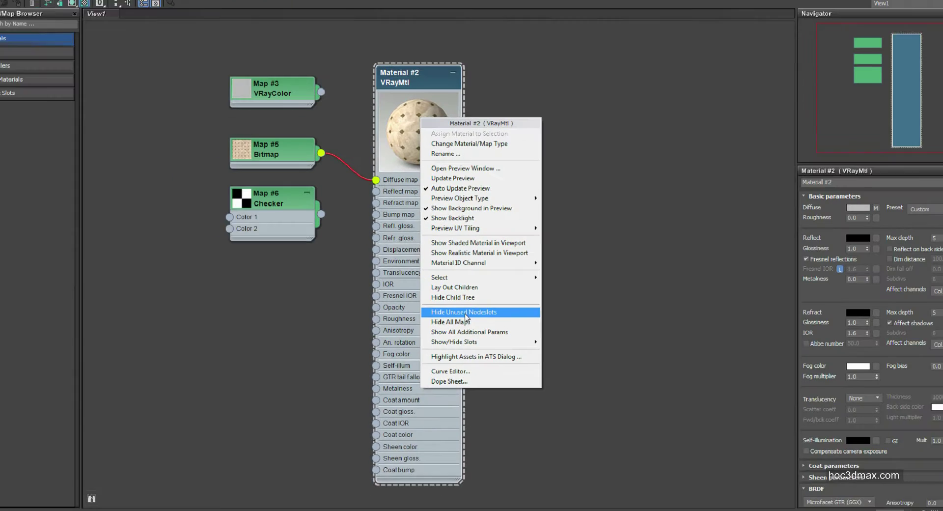
{"action": "left_click", "coordinate": [490, 255]}
{"action": "left_click_drag", "start_coordinate": [395, 153], "coordinate": [407, 142]}
{"action": "right_click", "coordinate": [408, 141]}
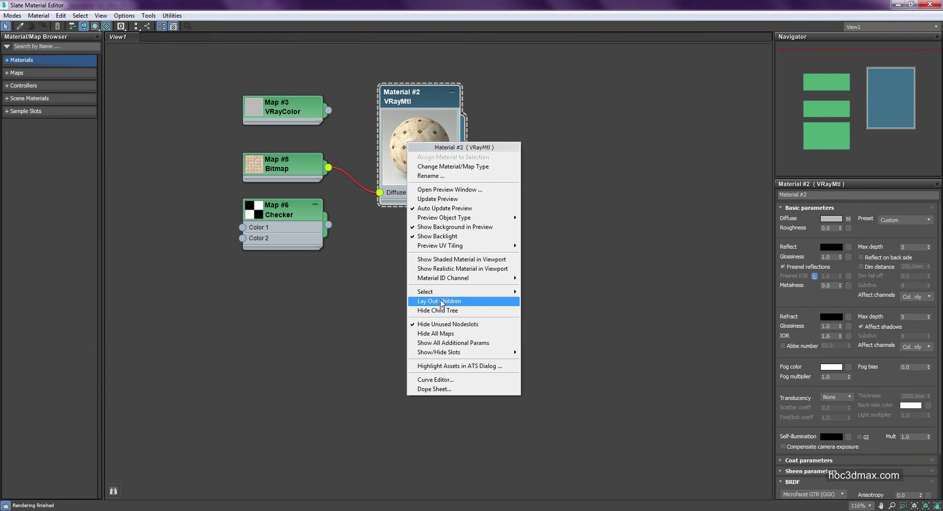
{"action": "left_click", "coordinate": [447, 324]}
{"action": "scroll", "coordinate": [429, 141], "scroll_direction": "down", "scroll_amount": 1}
Step: Rearrange the nodes and wire VRayColor Map #3 into Material #2's Opacity
{"action": "scroll", "coordinate": [429, 141], "scroll_direction": "down", "scroll_amount": 4}
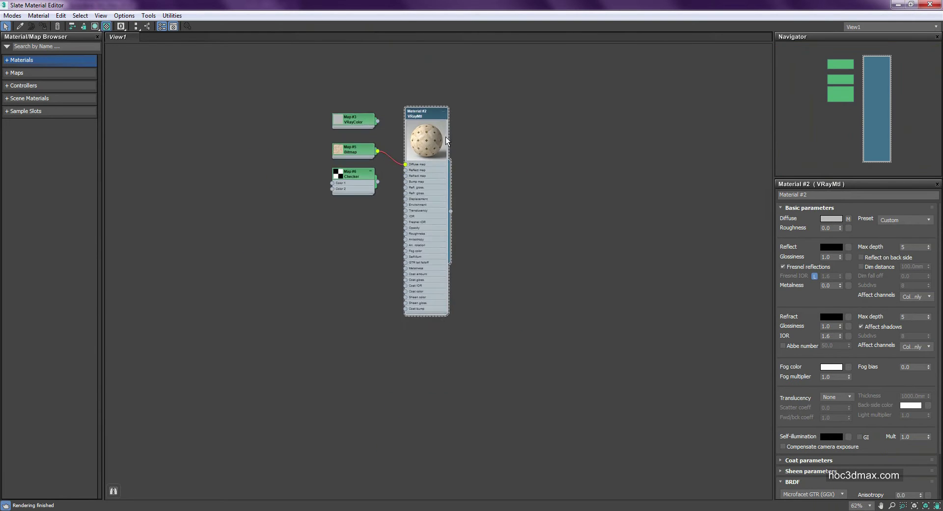
{"action": "scroll", "coordinate": [414, 137], "scroll_direction": "up", "scroll_amount": 2}
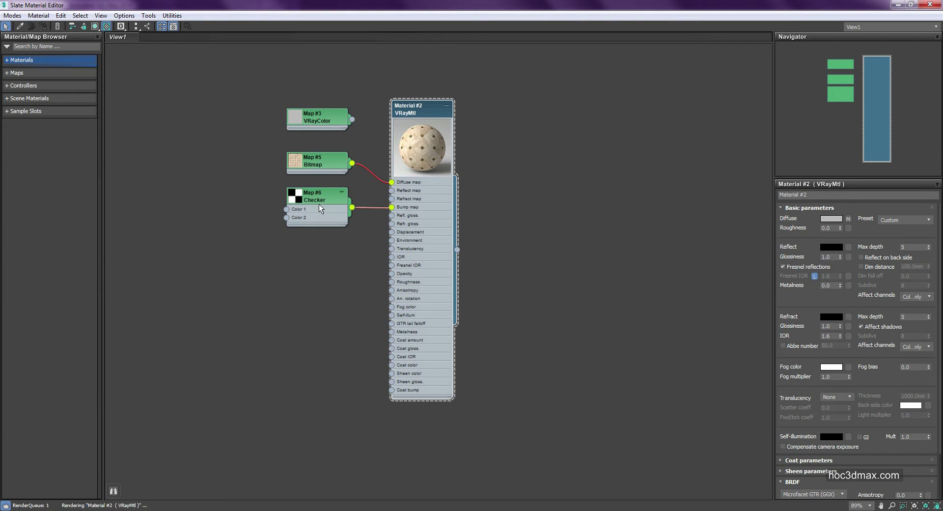
{"action": "left_click_drag", "start_coordinate": [319, 195], "coordinate": [215, 178]}
{"action": "left_click_drag", "start_coordinate": [418, 109], "coordinate": [479, 101]}
{"action": "left_click_drag", "start_coordinate": [323, 167], "coordinate": [603, 132]}
{"action": "left_click_drag", "start_coordinate": [336, 124], "coordinate": [453, 265]}
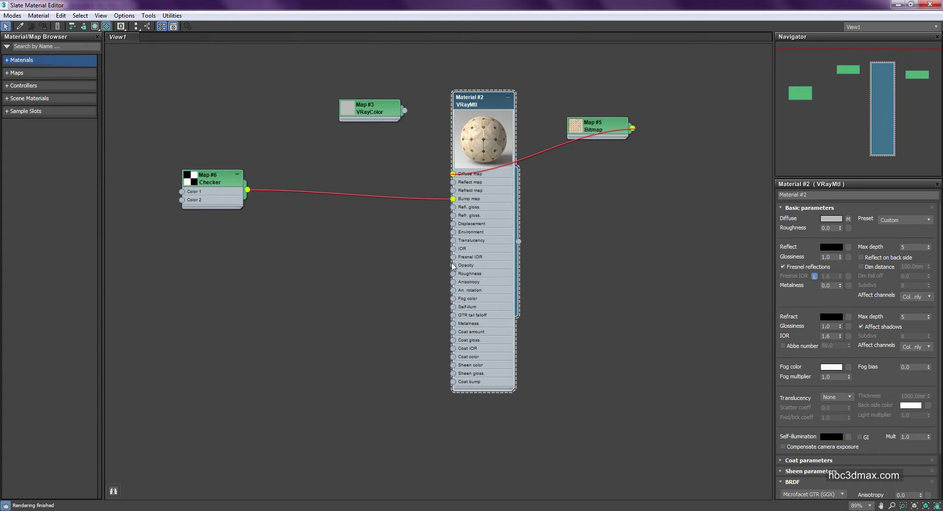
{"action": "left_click", "coordinate": [390, 120]}
{"action": "left_click_drag", "start_coordinate": [404, 111], "coordinate": [452, 266]}
{"action": "left_click_drag", "start_coordinate": [595, 127], "coordinate": [535, 117]}
Step: Shift-drag a copy of Material #2 and its three maps to create Material #3
{"action": "scroll", "coordinate": [422, 145], "scroll_direction": "down", "scroll_amount": 5}
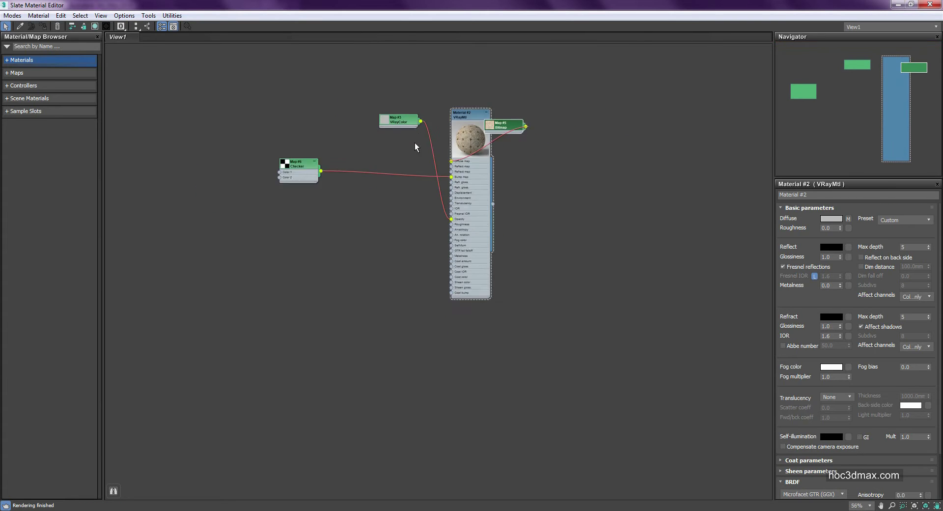
{"action": "left_click_drag", "start_coordinate": [320, 104], "coordinate": [497, 246]}
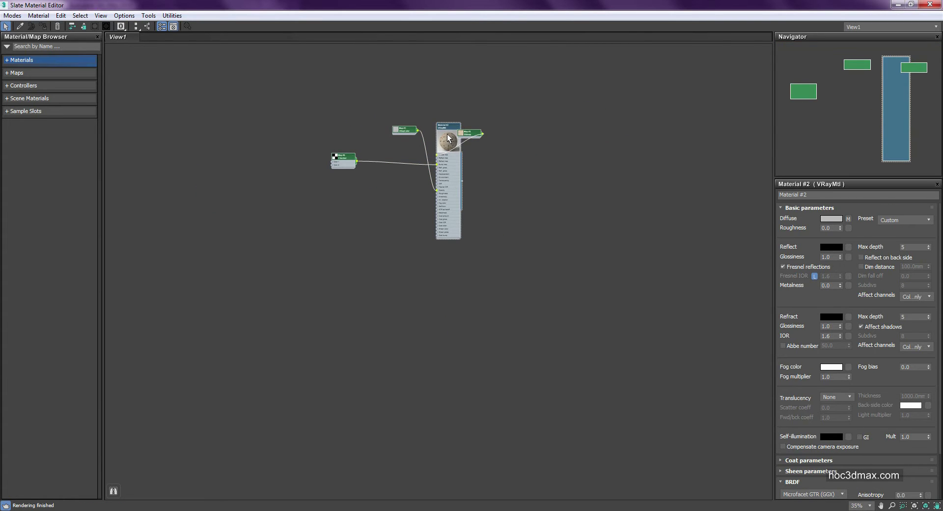
{"action": "left_click_drag", "start_coordinate": [448, 139], "coordinate": [604, 140], "text": "shift"}
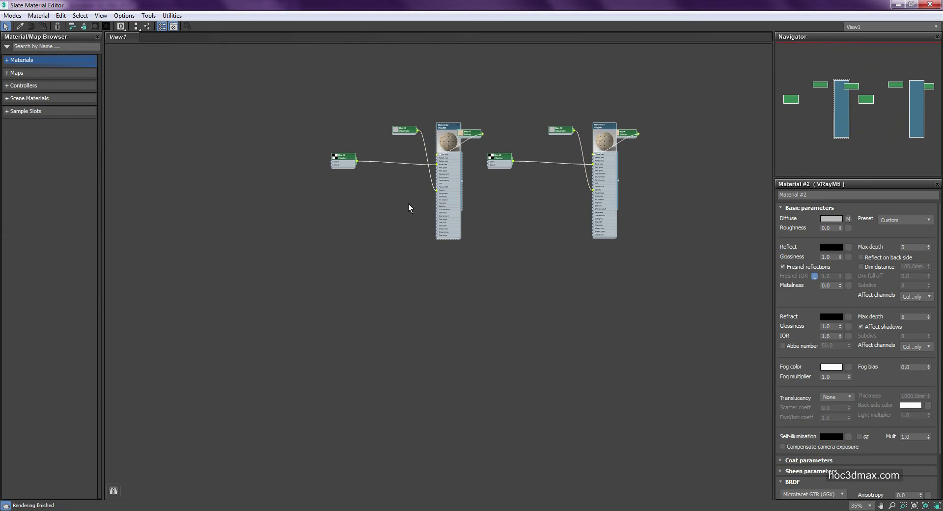
Step: Clone both material trees downward, creating Materials #4 and #5
{"action": "left_click_drag", "start_coordinate": [608, 129], "coordinate": [584, 260], "text": "shift"}
{"action": "scroll", "coordinate": [532, 221], "scroll_direction": "up", "scroll_amount": 2}
{"action": "scroll", "coordinate": [420, 266], "scroll_direction": "down", "scroll_amount": 1}
{"action": "scroll", "coordinate": [463, 219], "scroll_direction": "down", "scroll_amount": 2}
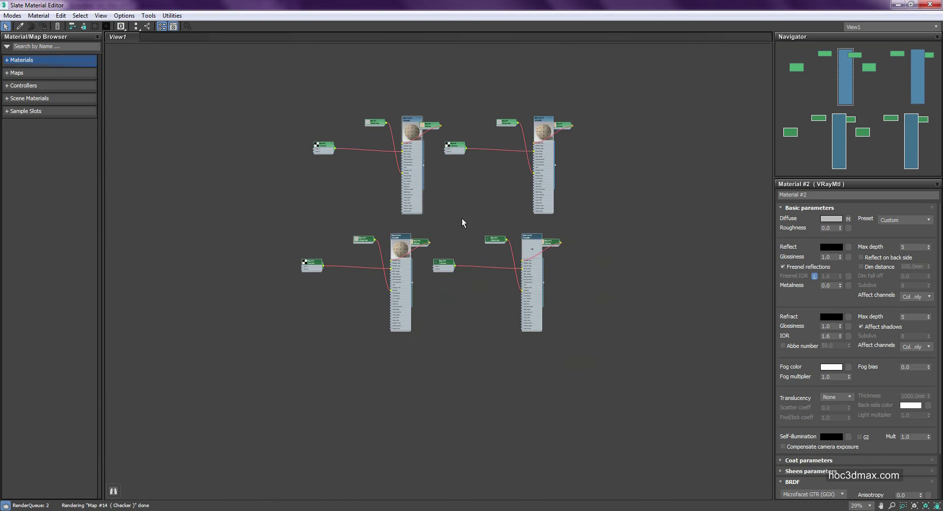
Step: Move Materials #4 and #5 up, and shift Map #9 with Material #3 left
{"action": "left_click_drag", "start_coordinate": [399, 239], "coordinate": [465, 175]}
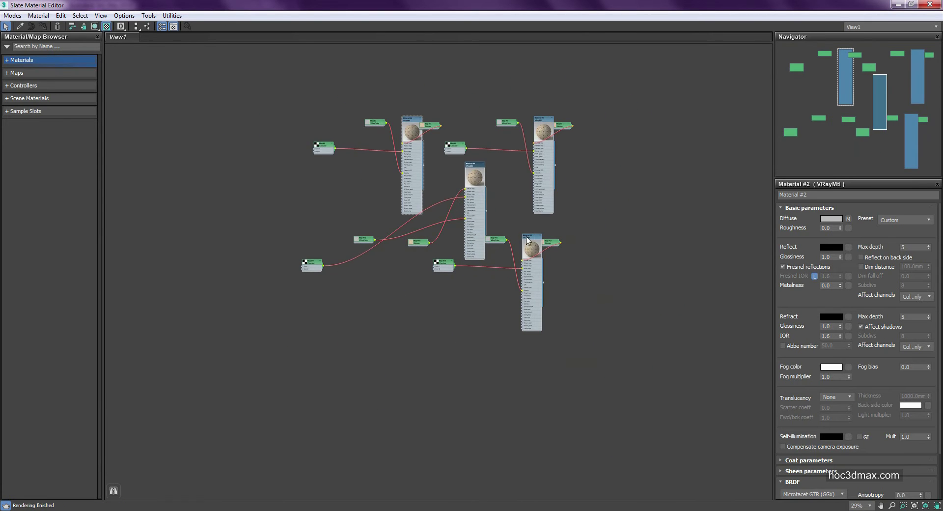
{"action": "left_click_drag", "start_coordinate": [530, 236], "coordinate": [514, 195]}
{"action": "scroll", "coordinate": [550, 114], "scroll_direction": "up", "scroll_amount": 1}
{"action": "left_click_drag", "start_coordinate": [517, 120], "coordinate": [483, 119]}
{"action": "left_click_drag", "start_coordinate": [545, 147], "coordinate": [506, 152]}
{"action": "scroll", "coordinate": [495, 195], "scroll_direction": "up", "scroll_amount": 2}
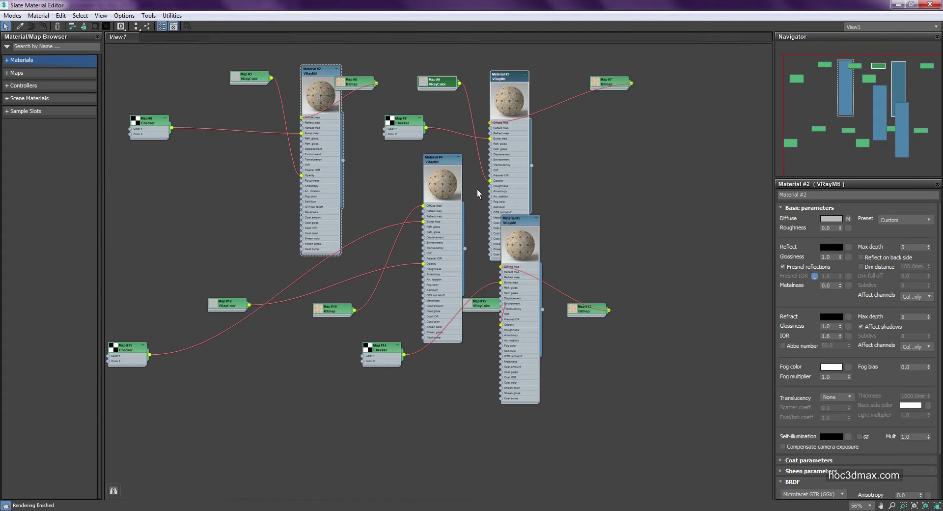
Step: Pan the graph and move the Map #5 and Map #7 bitmaps beside their neighbours
{"action": "middle_click_drag", "start_coordinate": [373, 170], "coordinate": [438, 174]}
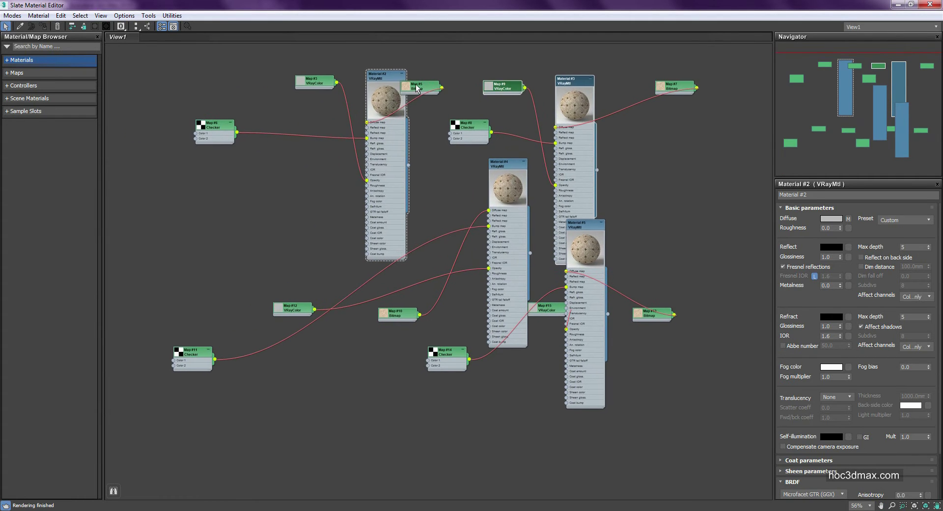
{"action": "left_click_drag", "start_coordinate": [416, 88], "coordinate": [294, 111]}
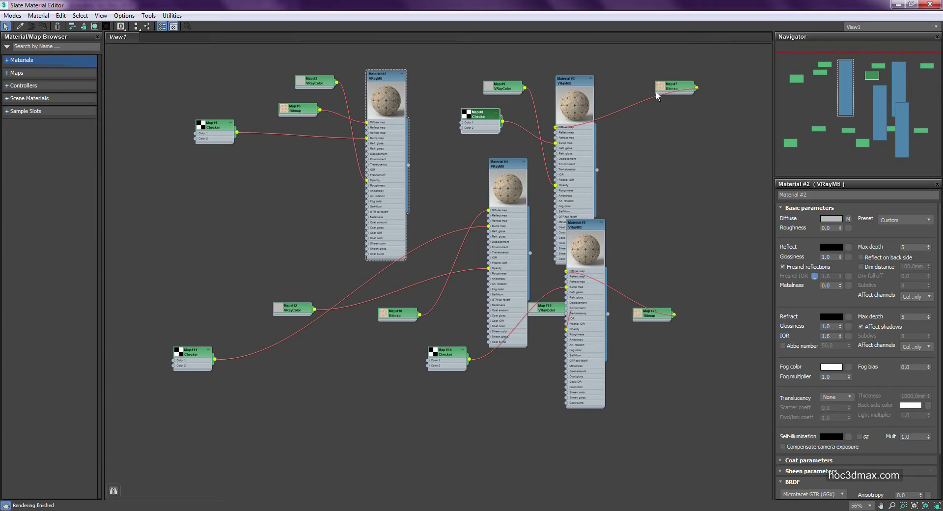
{"action": "left_click_drag", "start_coordinate": [656, 95], "coordinate": [474, 113]}
{"action": "scroll", "coordinate": [435, 148], "scroll_direction": "down", "scroll_amount": 4}
{"action": "scroll", "coordinate": [438, 174], "scroll_direction": "up", "scroll_amount": 3}
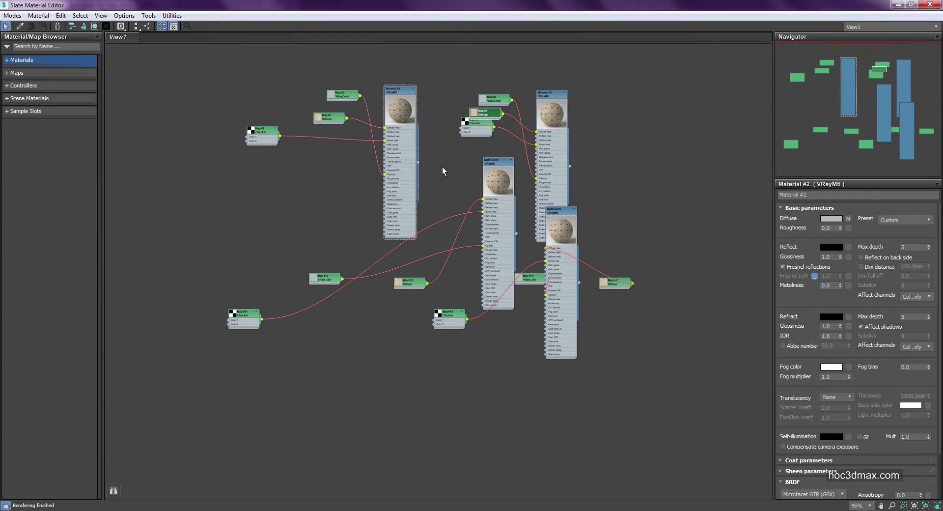
{"action": "left_click", "coordinate": [444, 161]}
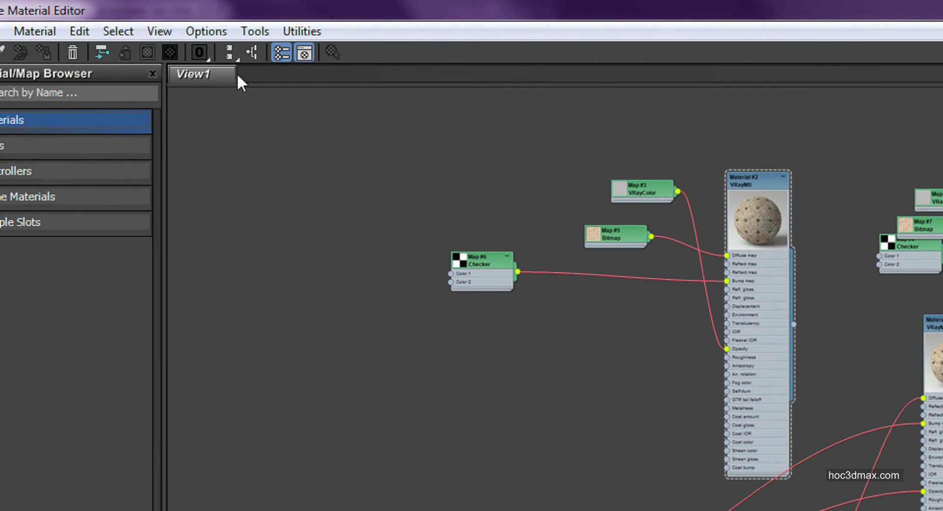
Step: Apply the vertical automatic layout to all node trees
{"action": "left_click", "coordinate": [231, 55]}
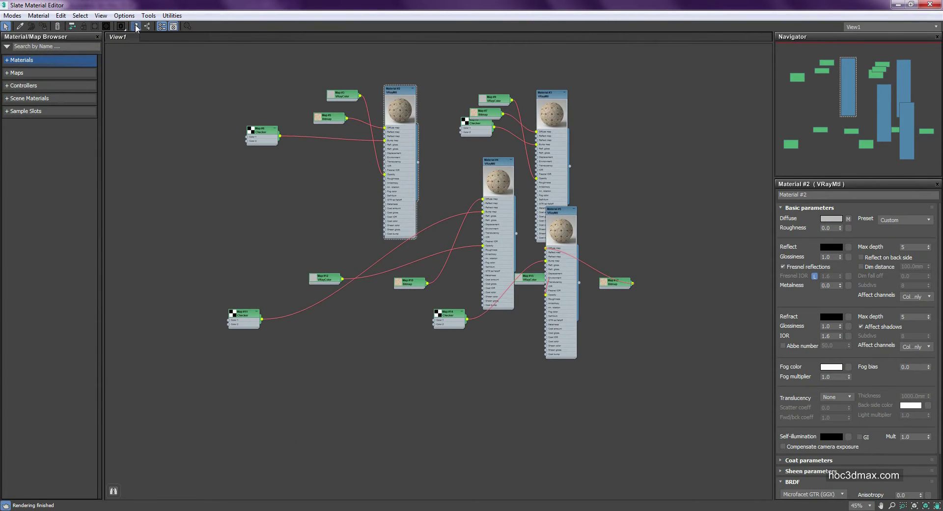
{"action": "left_click", "coordinate": [231, 52]}
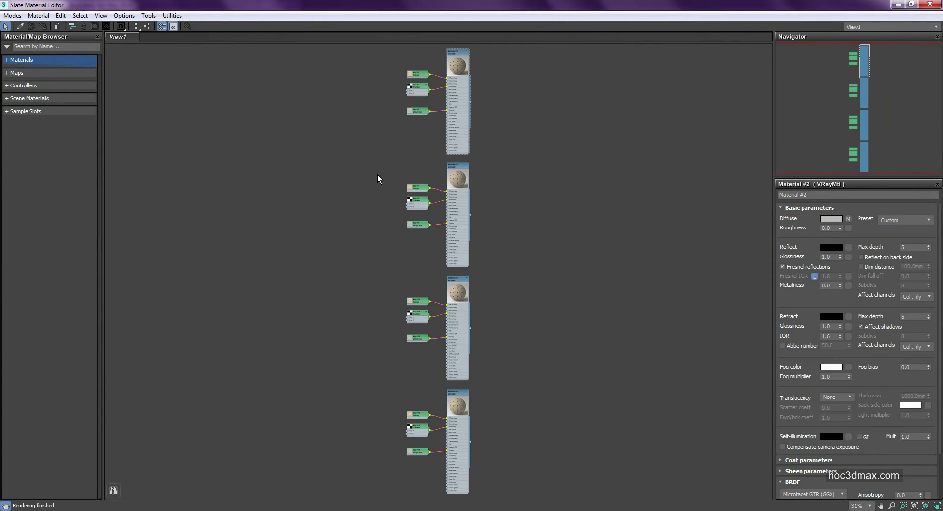
{"action": "scroll", "coordinate": [417, 265], "scroll_direction": "down", "scroll_amount": 3}
{"action": "scroll", "coordinate": [416, 248], "scroll_direction": "up", "scroll_amount": 3}
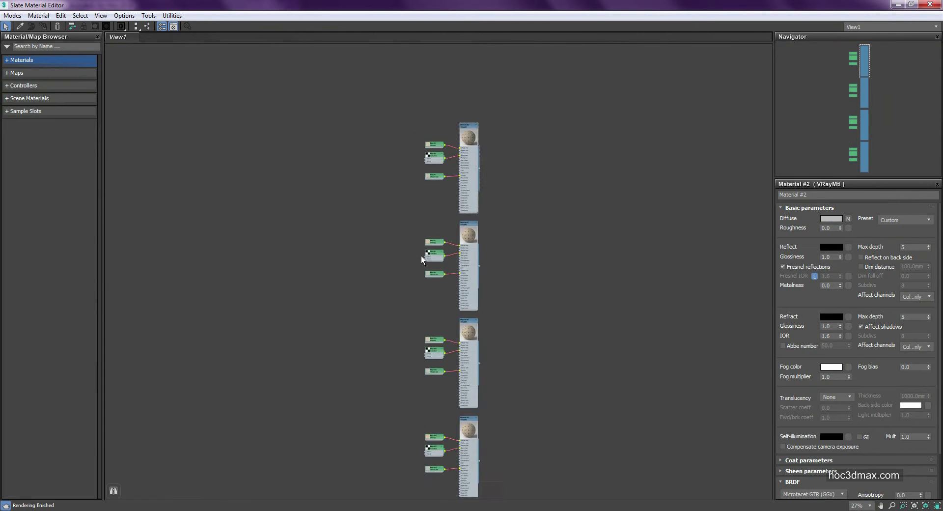
{"action": "middle_click_drag", "start_coordinate": [408, 231], "coordinate": [284, 213]}
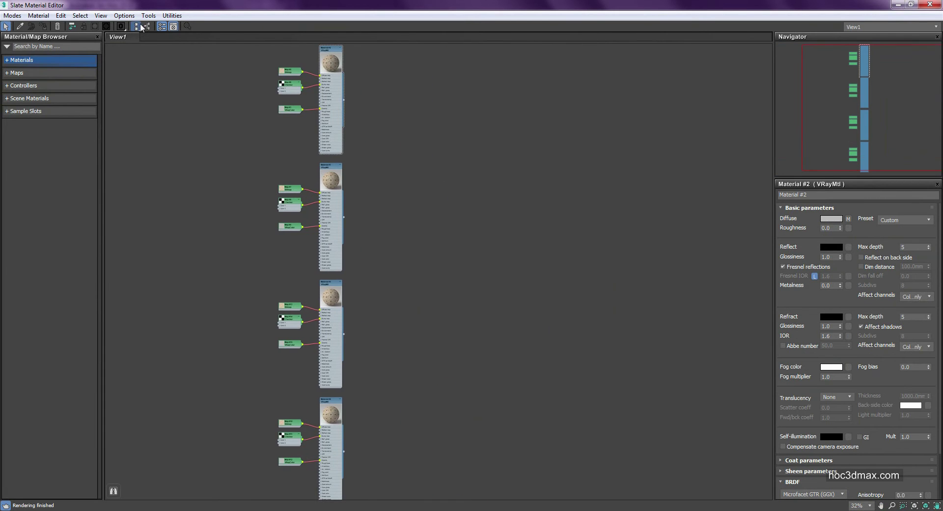
Step: Lay out all trees horizontally in one row and select the rightmost tree
{"action": "left_click_drag", "start_coordinate": [136, 26], "coordinate": [138, 49]}
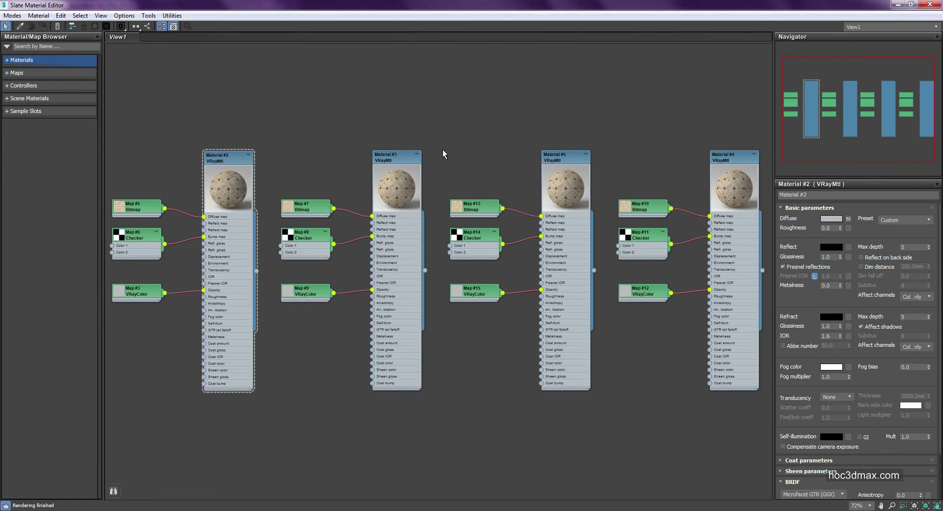
{"action": "scroll", "coordinate": [445, 154], "scroll_direction": "down", "scroll_amount": 2}
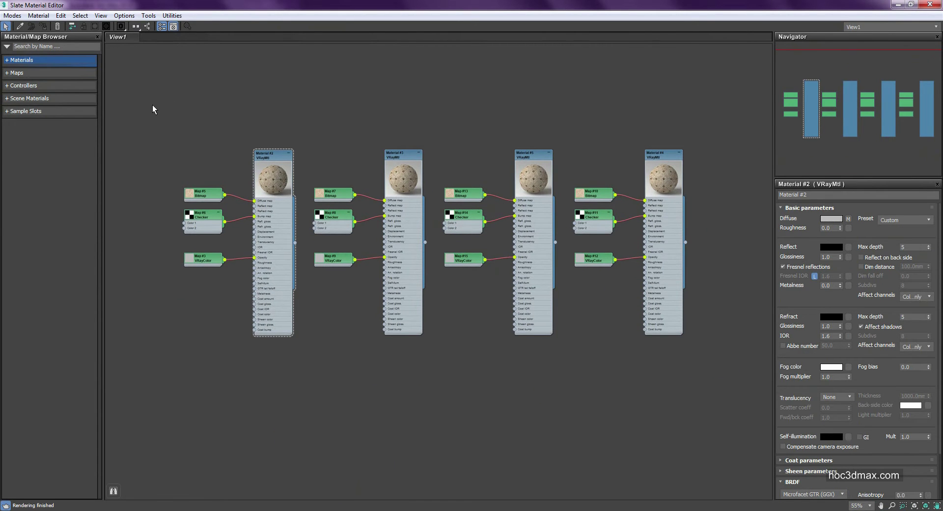
{"action": "scroll", "coordinate": [301, 139], "scroll_direction": "up", "scroll_amount": 1}
{"action": "scroll", "coordinate": [296, 147], "scroll_direction": "down", "scroll_amount": 6}
{"action": "scroll", "coordinate": [344, 221], "scroll_direction": "up", "scroll_amount": 4}
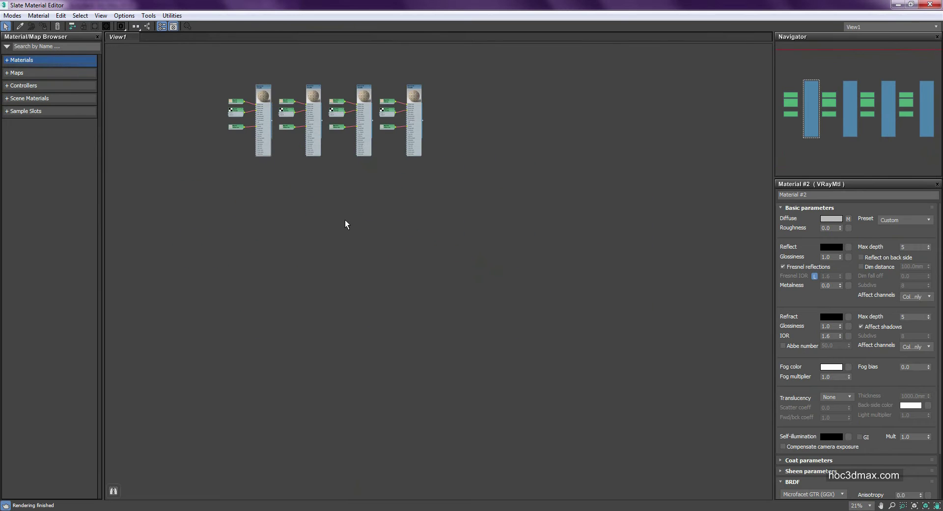
{"action": "middle_click_drag", "start_coordinate": [344, 224], "coordinate": [344, 177]}
{"action": "scroll", "coordinate": [375, 152], "scroll_direction": "down", "scroll_amount": 4}
{"action": "left_click_drag", "start_coordinate": [393, 117], "coordinate": [362, 163]}
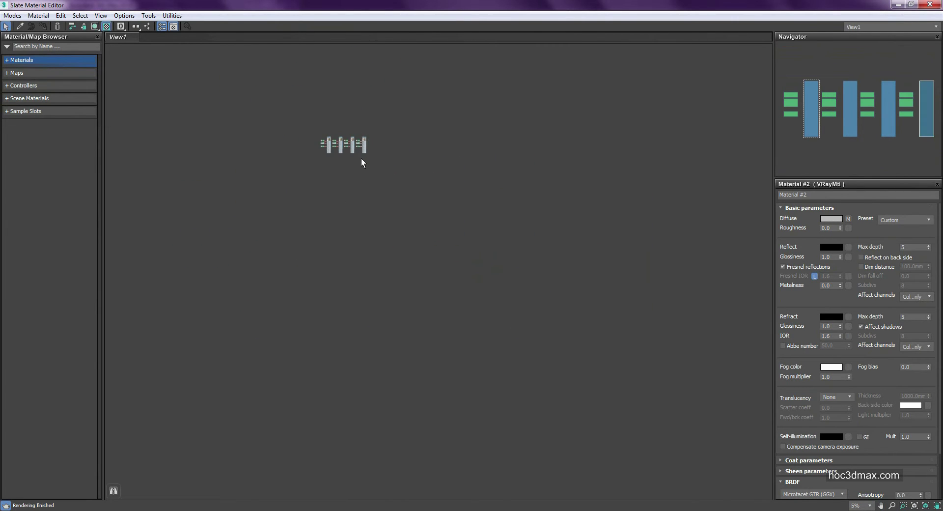
{"action": "scroll", "coordinate": [364, 154], "scroll_direction": "up", "scroll_amount": 3}
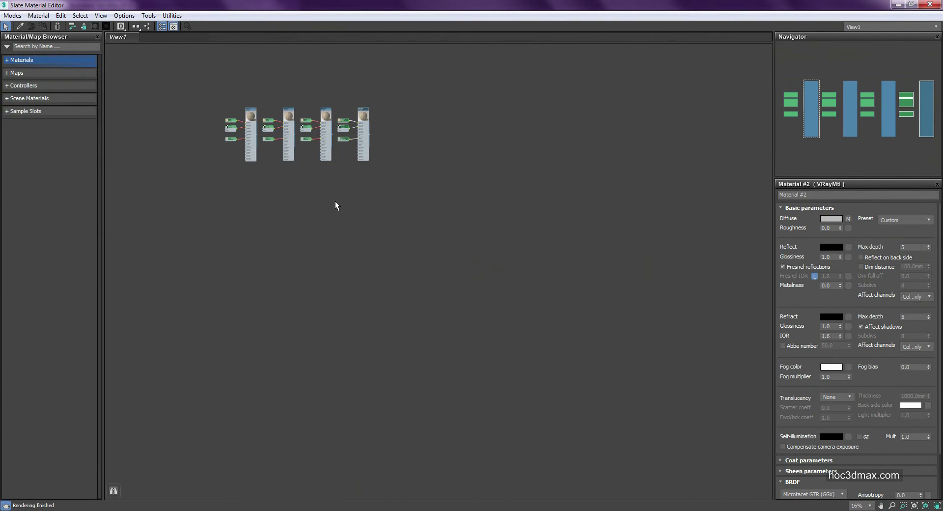
Step: Frame the selected tree, then restore and re-maximize the Slate editor
{"action": "key", "text": "z"}
{"action": "left_click", "coordinate": [367, 89]}
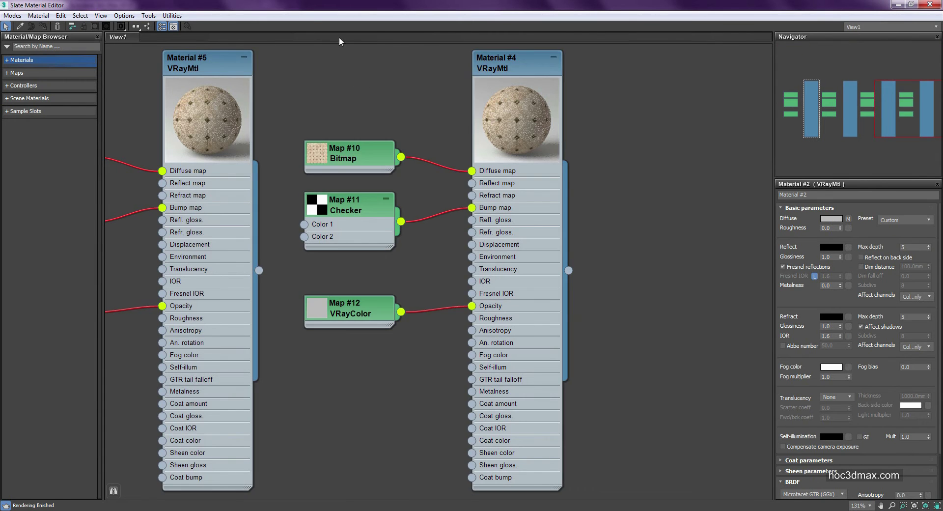
{"action": "double_click", "coordinate": [280, 4]}
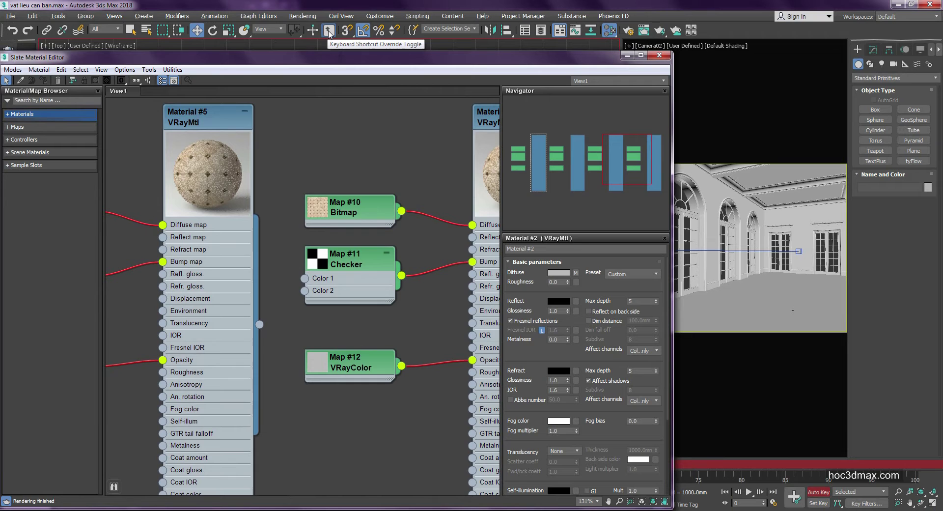
{"action": "double_click", "coordinate": [335, 57]}
Step: Marquee-select all four material trees and Shift-drag a copy into a row below
{"action": "scroll", "coordinate": [352, 166], "scroll_direction": "down", "scroll_amount": 3}
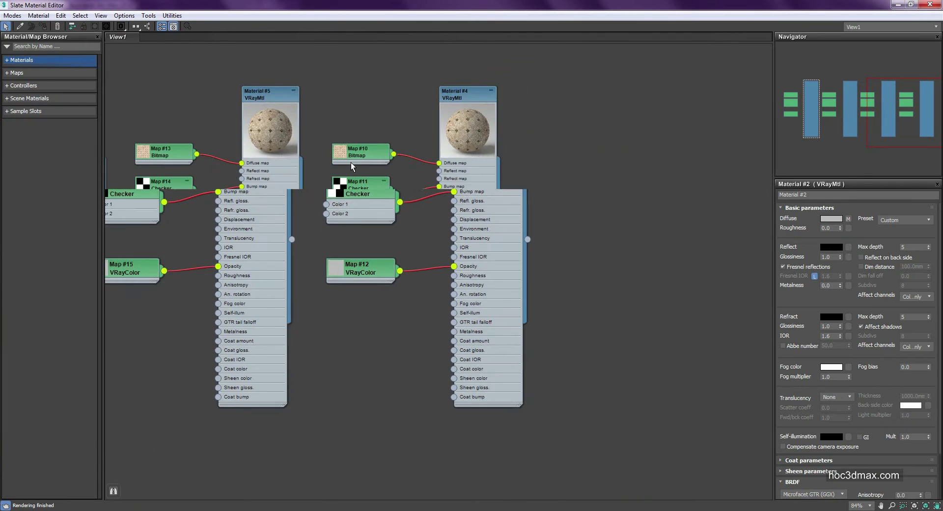
{"action": "scroll", "coordinate": [351, 166], "scroll_direction": "down", "scroll_amount": 5}
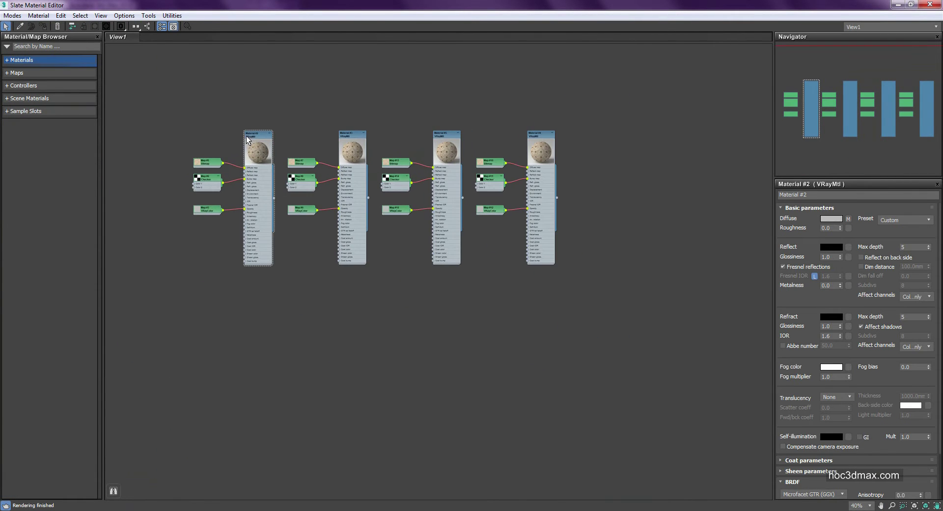
{"action": "left_click_drag", "start_coordinate": [176, 112], "coordinate": [646, 327]}
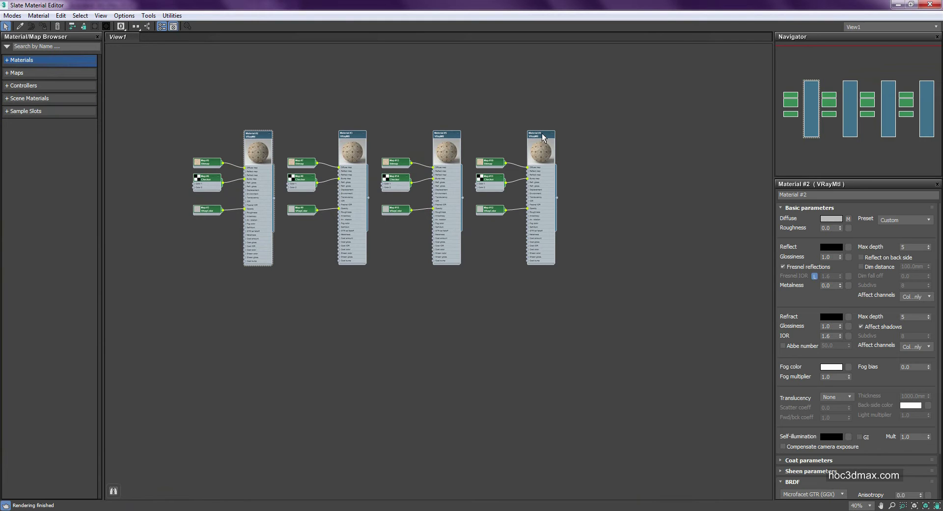
{"action": "left_click_drag", "start_coordinate": [542, 137], "coordinate": [535, 290], "text": "shift"}
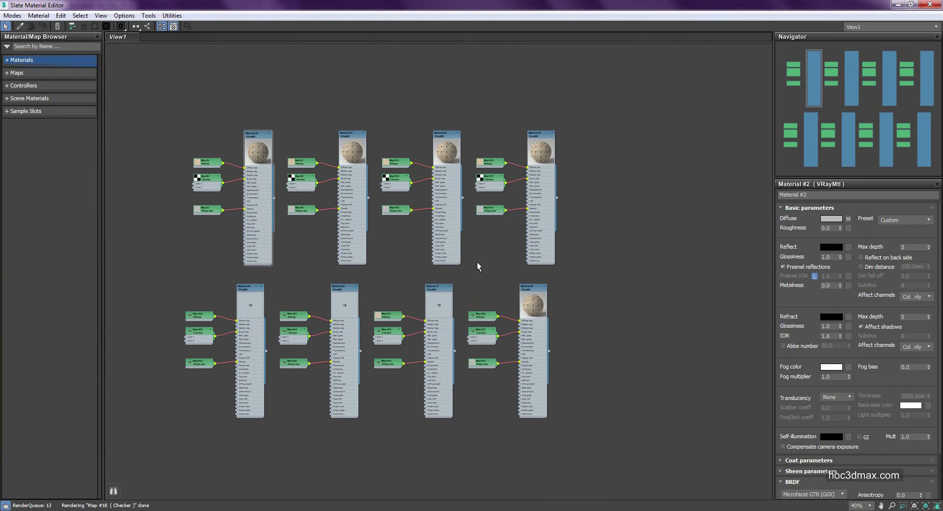
{"action": "scroll", "coordinate": [472, 274], "scroll_direction": "up", "scroll_amount": 3}
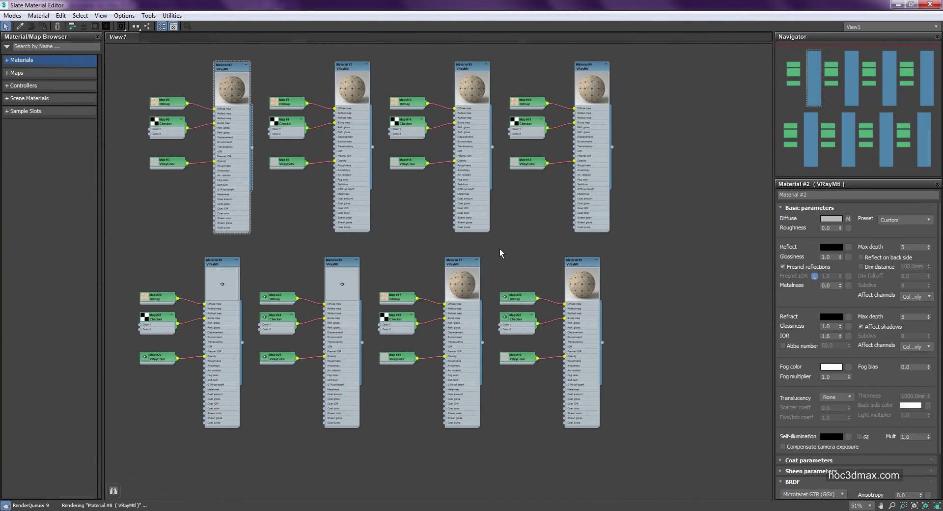
{"action": "scroll", "coordinate": [499, 218], "scroll_direction": "up", "scroll_amount": 4}
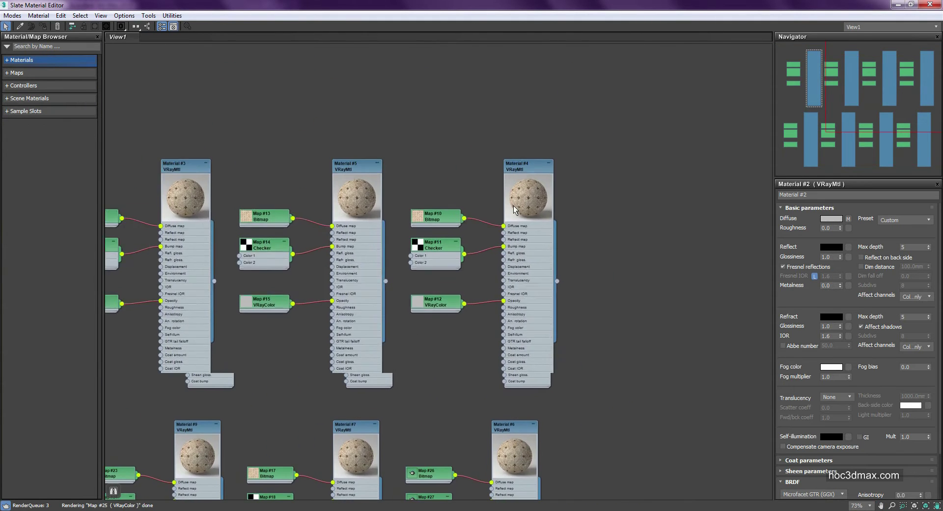
{"action": "scroll", "coordinate": [514, 210], "scroll_direction": "up", "scroll_amount": 4}
Step: Rename Material #4 to 'tim em di'
{"action": "left_click", "coordinate": [530, 144]}
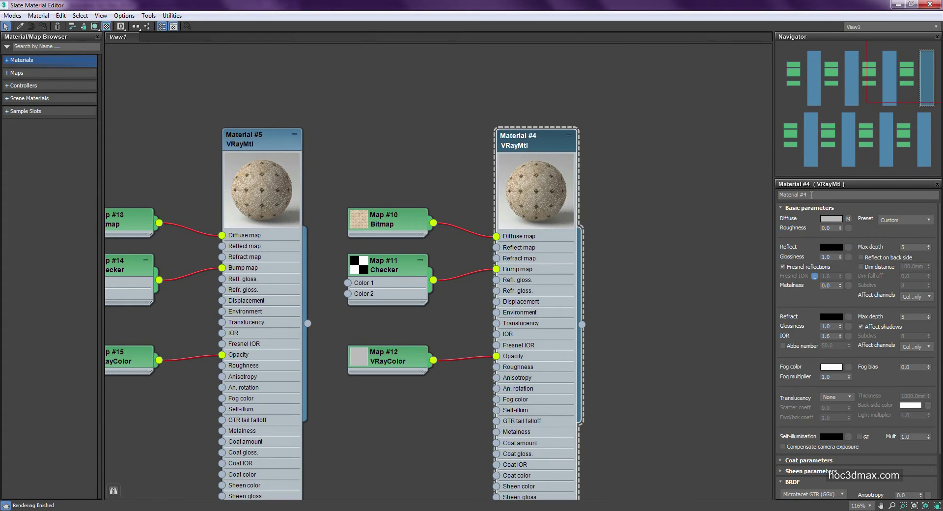
{"action": "left_click", "coordinate": [811, 194]}
{"action": "type", "text": "tim em di"}
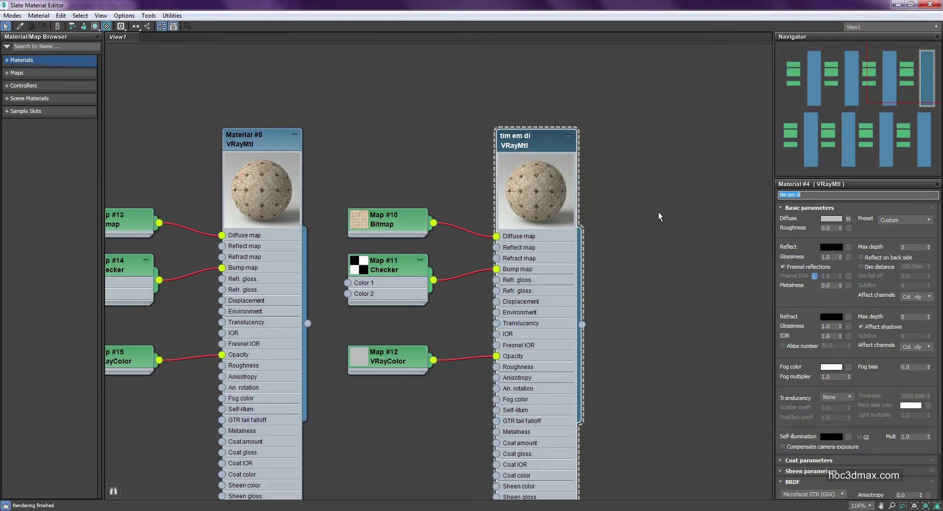
Step: Pan the node view across the bottom row to bring Material #9 and Material #7 into view
{"action": "scroll", "coordinate": [435, 162], "scroll_direction": "down", "scroll_amount": 10}
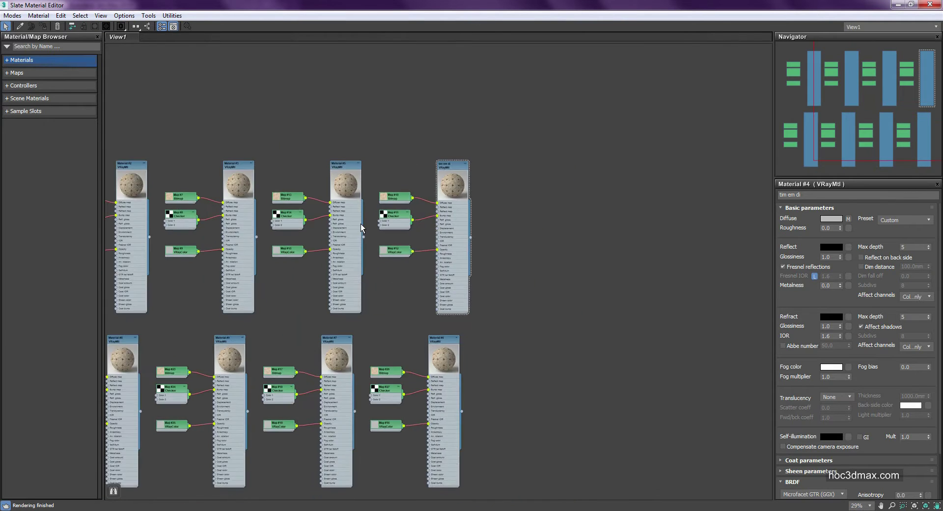
{"action": "scroll", "coordinate": [441, 207], "scroll_direction": "up", "scroll_amount": 6}
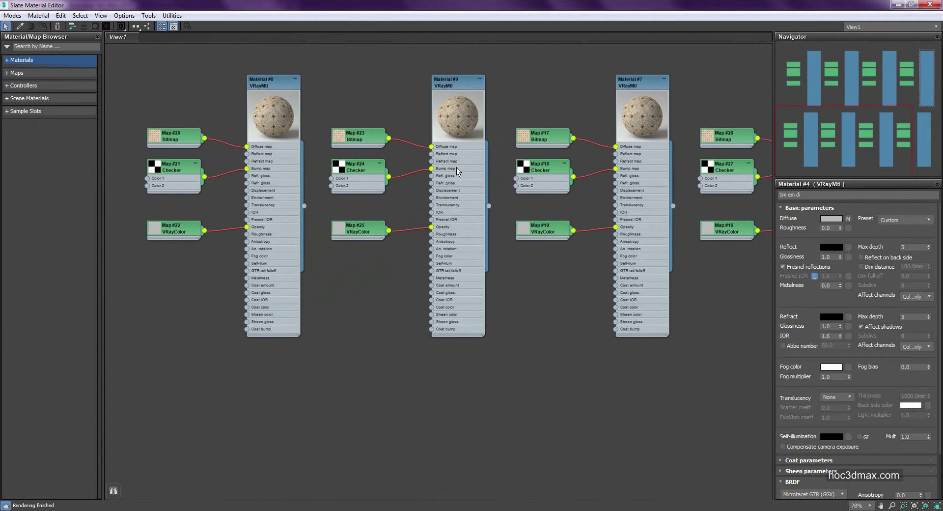
{"action": "scroll", "coordinate": [408, 187], "scroll_direction": "up", "scroll_amount": 1}
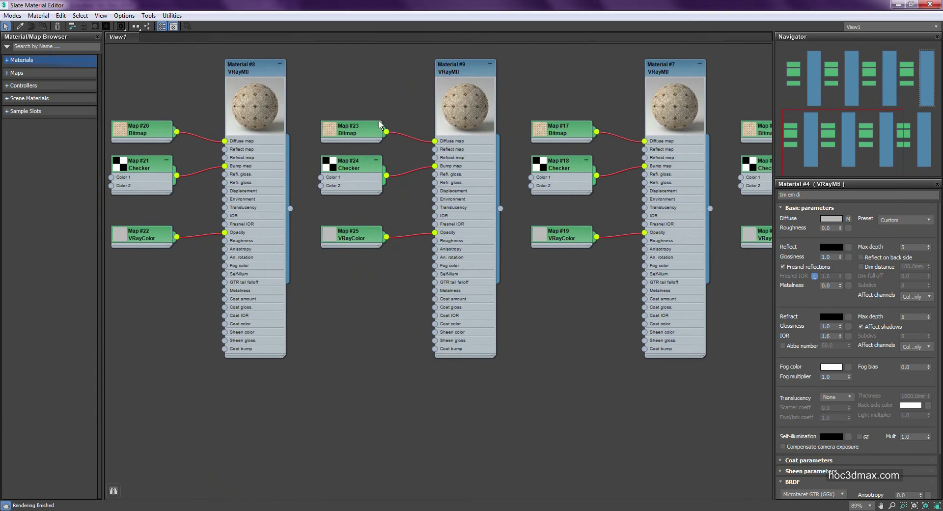
{"action": "middle_click_drag", "start_coordinate": [379, 125], "coordinate": [497, 157]}
{"action": "scroll", "coordinate": [497, 157], "scroll_direction": "up", "scroll_amount": 2}
{"action": "middle_click_drag", "start_coordinate": [558, 132], "coordinate": [422, 145]}
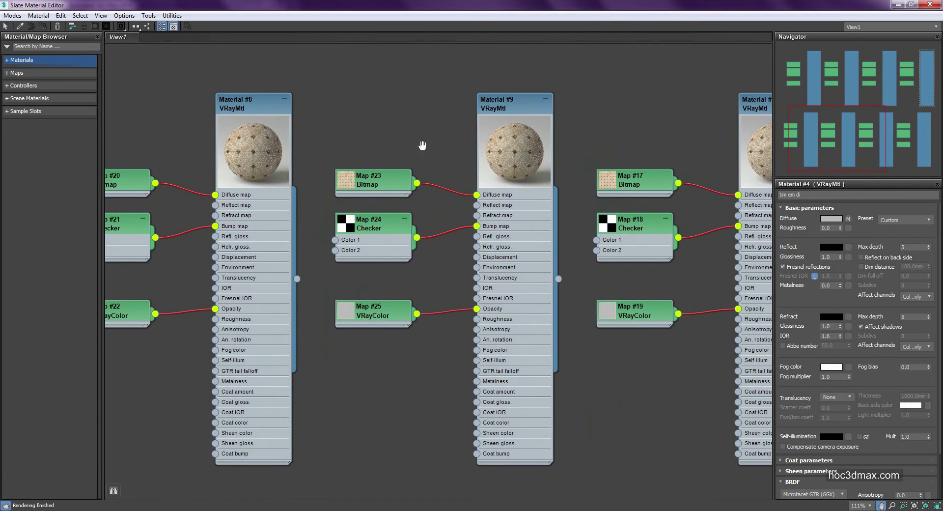
{"action": "middle_click_drag", "start_coordinate": [645, 136], "coordinate": [406, 158]}
{"action": "middle_click_drag", "start_coordinate": [532, 131], "coordinate": [512, 133]}
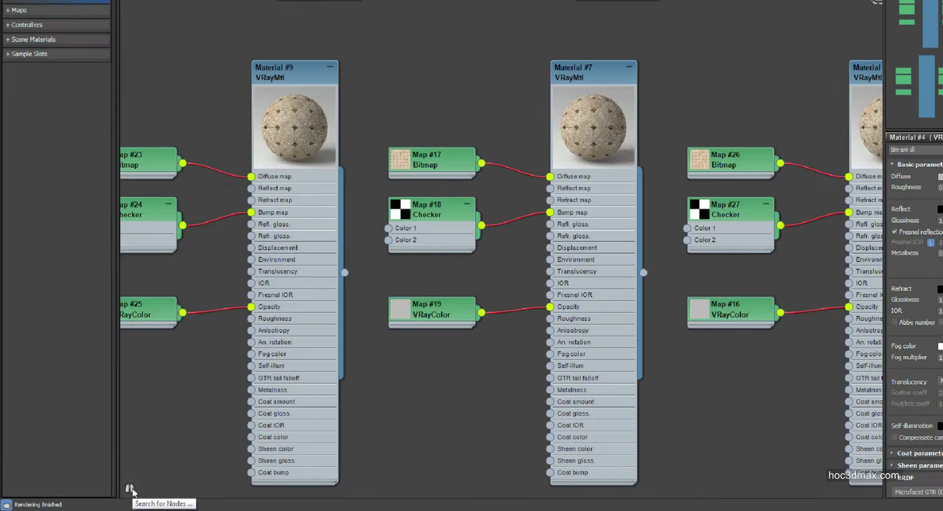
{"action": "left_click", "coordinate": [228, 470]}
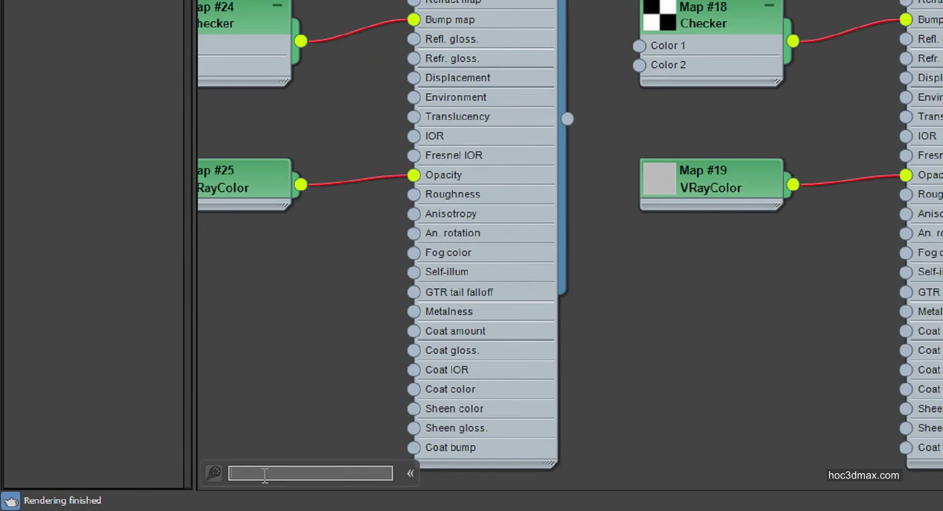
{"action": "type", "text": "tim em di"}
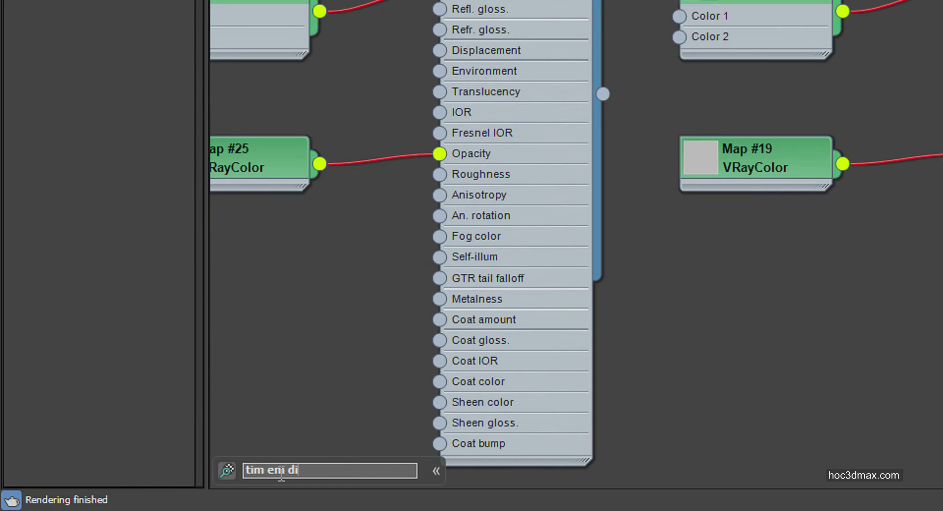
{"action": "key", "text": "Return"}
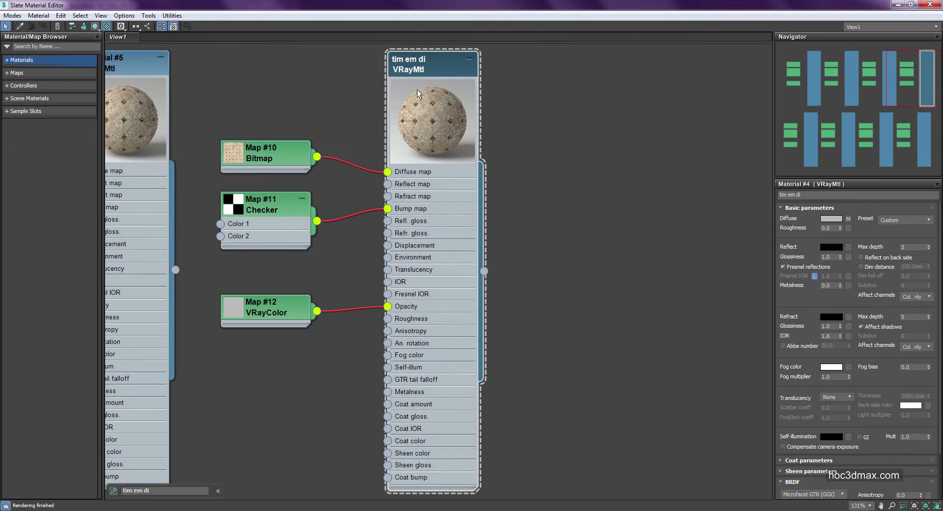
{"action": "left_click", "coordinate": [444, 61]}
{"action": "scroll", "coordinate": [361, 245], "scroll_direction": "down", "scroll_amount": 6}
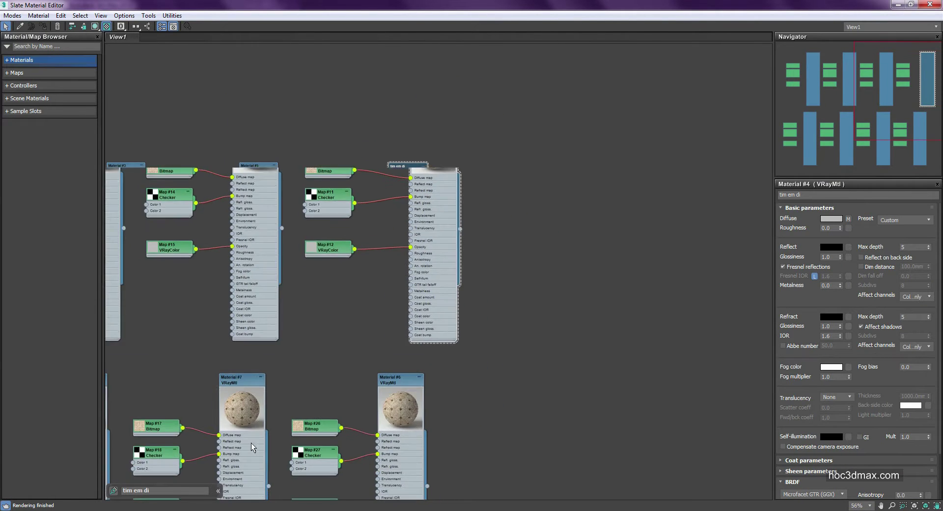
{"action": "left_click", "coordinate": [151, 492]}
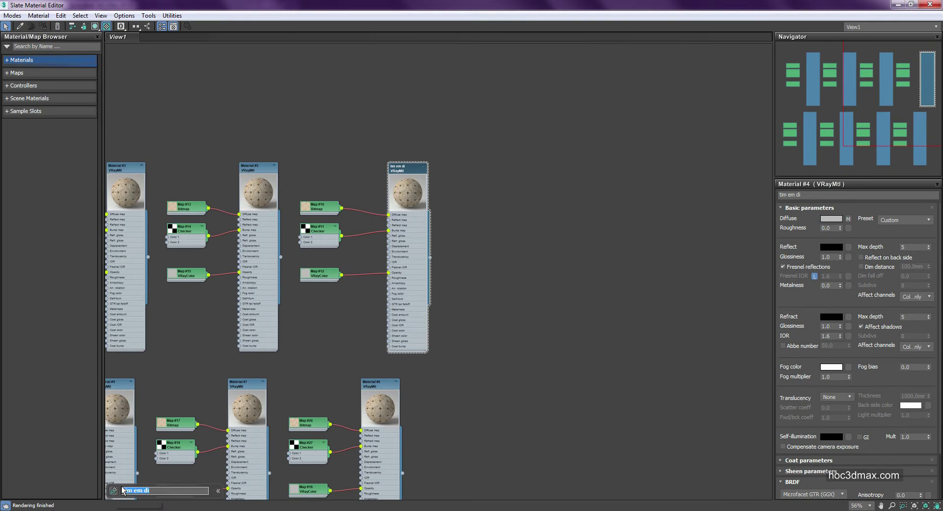
{"action": "key", "text": "BackSpace"}
{"action": "scroll", "coordinate": [345, 311], "scroll_direction": "down", "scroll_amount": 4}
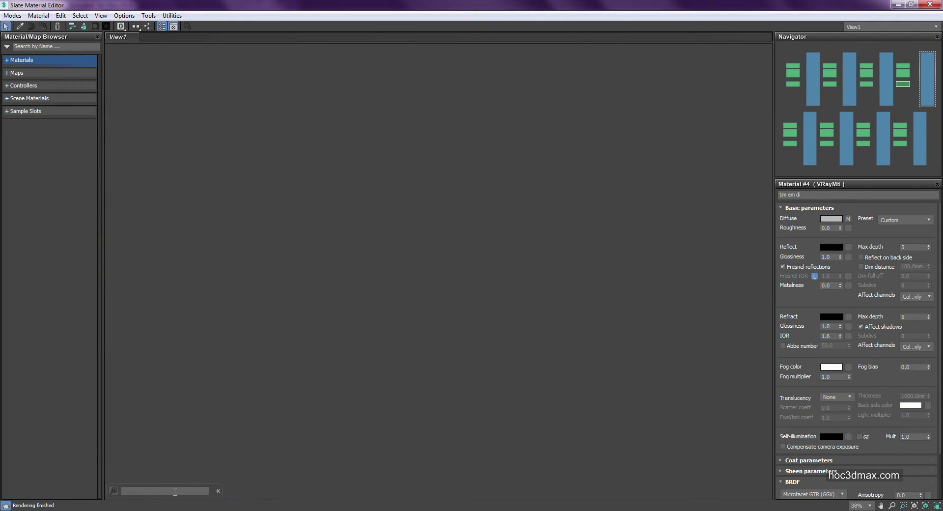
{"action": "left_click", "coordinate": [175, 492]}
{"action": "type", "text": "tim em di"}
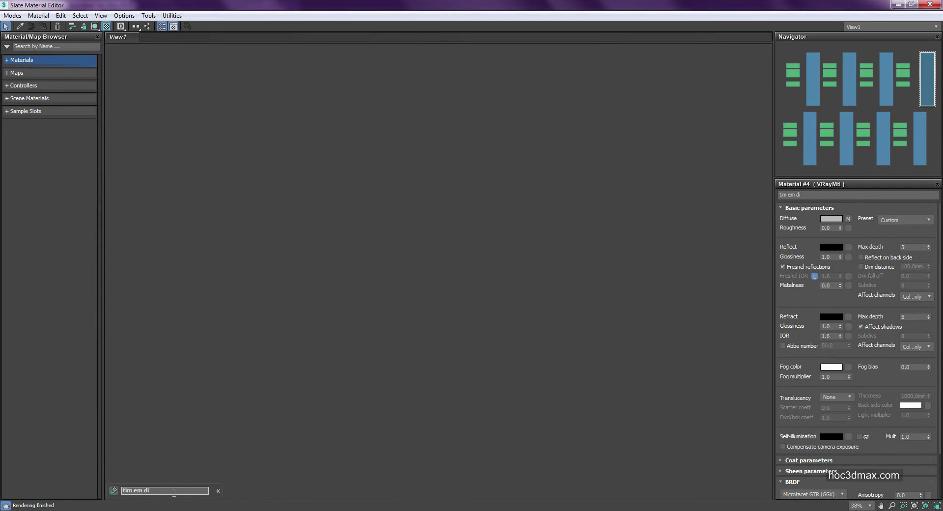
{"action": "key", "text": "Return"}
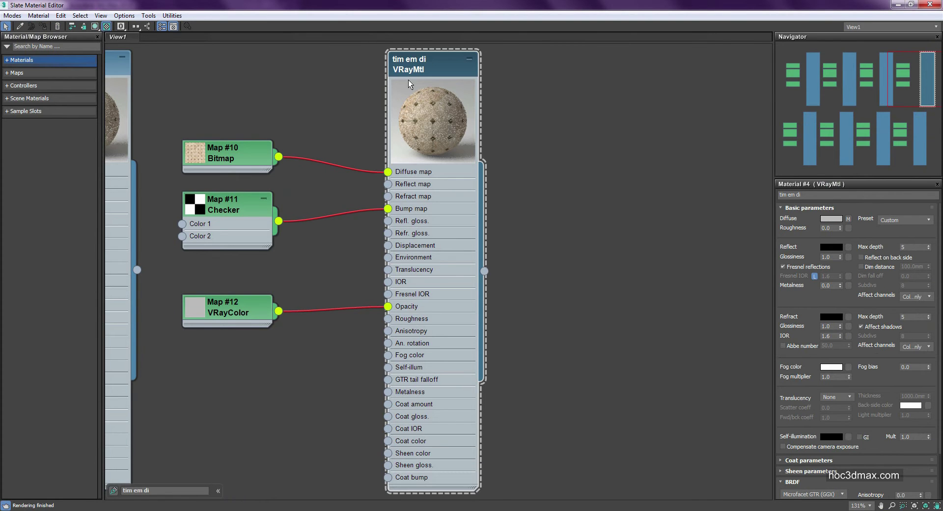
{"action": "scroll", "coordinate": [369, 96], "scroll_direction": "down", "scroll_amount": 6}
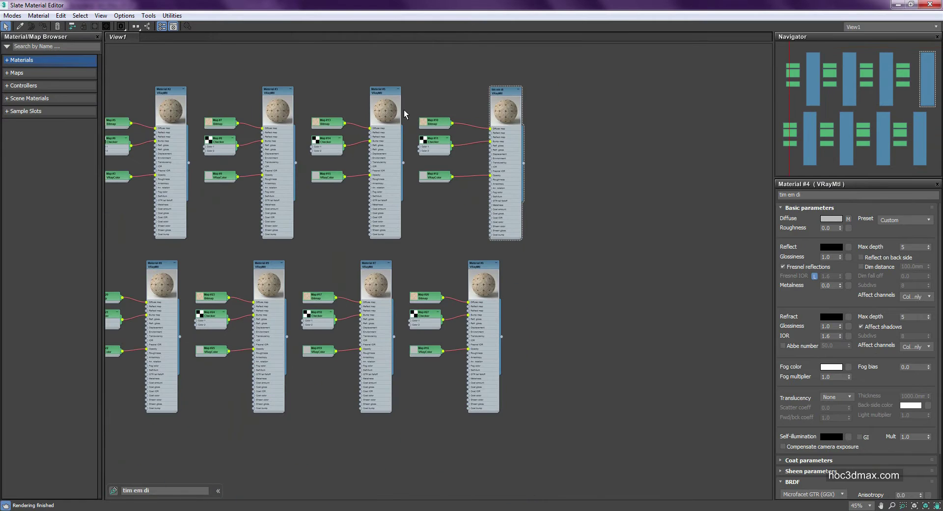
{"action": "scroll", "coordinate": [329, 219], "scroll_direction": "up", "scroll_amount": 1}
{"action": "middle_click_drag", "start_coordinate": [329, 218], "coordinate": [434, 187]}
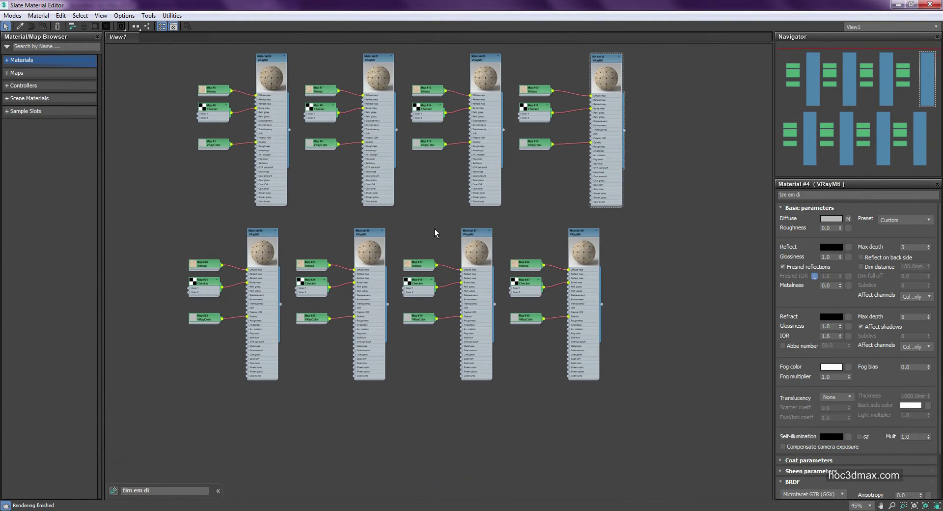
{"action": "scroll", "coordinate": [426, 255], "scroll_direction": "down", "scroll_amount": 4}
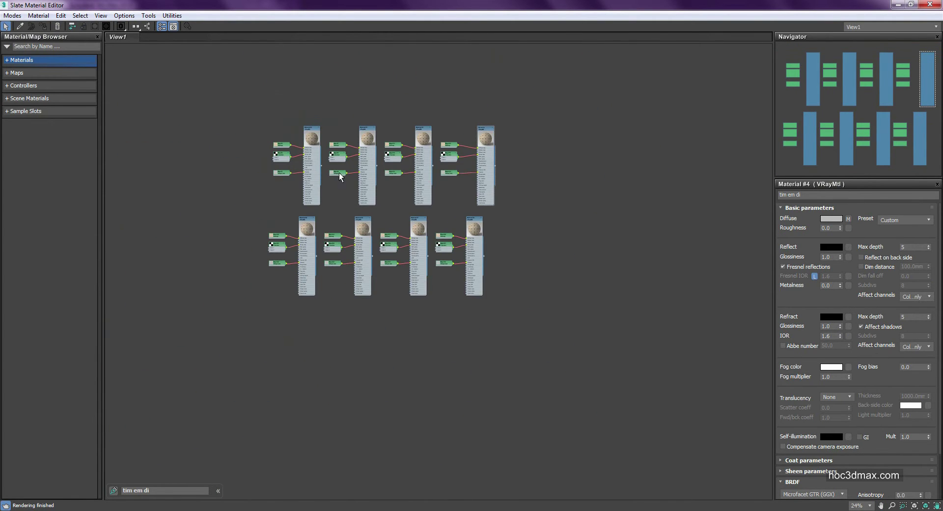
{"action": "scroll", "coordinate": [340, 177], "scroll_direction": "up", "scroll_amount": 3}
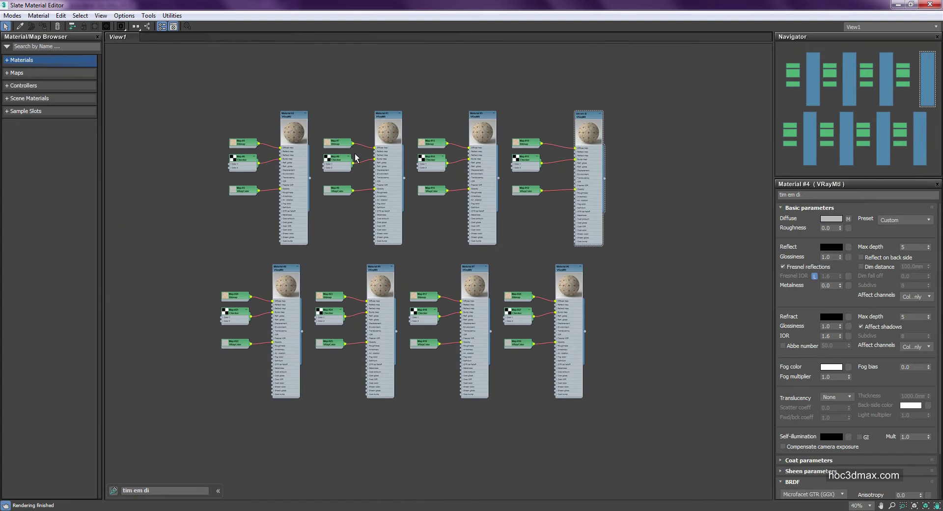
{"action": "scroll", "coordinate": [330, 221], "scroll_direction": "down", "scroll_amount": 7}
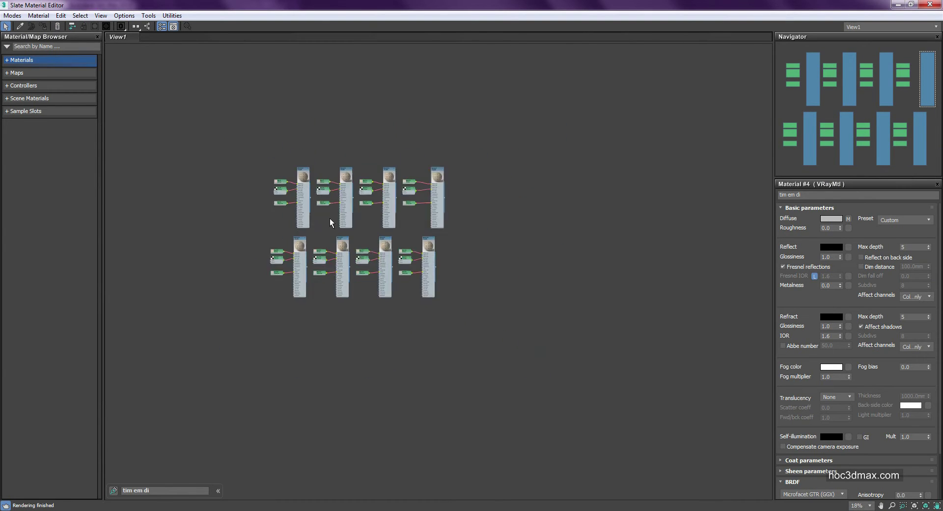
{"action": "scroll", "coordinate": [343, 224], "scroll_direction": "up", "scroll_amount": 4}
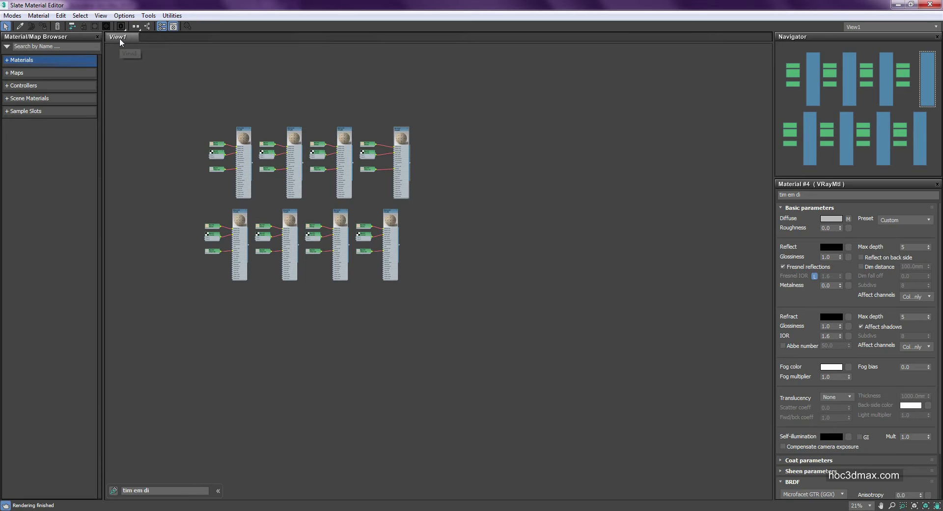
Step: Create two new node views named View2 and View3
{"action": "right_click", "coordinate": [164, 39]}
{"action": "left_click", "coordinate": [203, 44]}
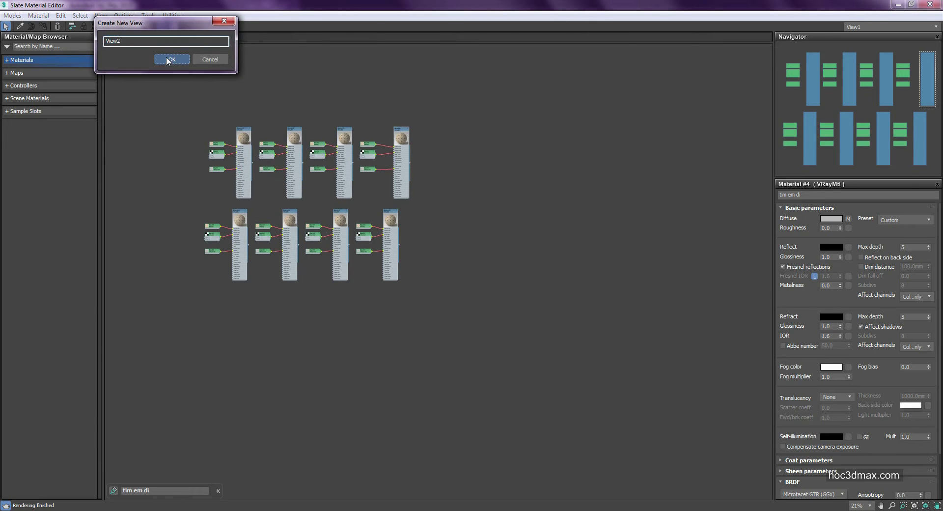
{"action": "left_click", "coordinate": [172, 57]}
{"action": "right_click", "coordinate": [196, 41]}
{"action": "left_click", "coordinate": [226, 46]}
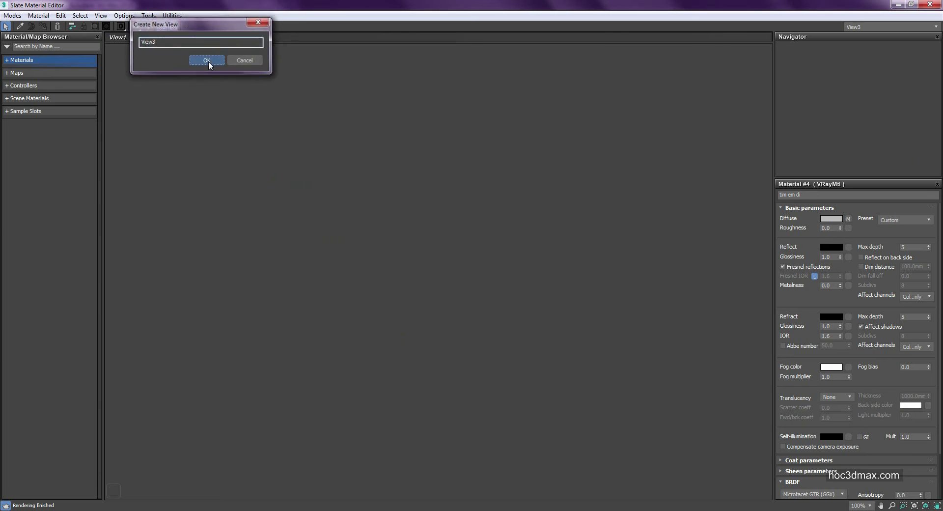
{"action": "left_click", "coordinate": [206, 61]}
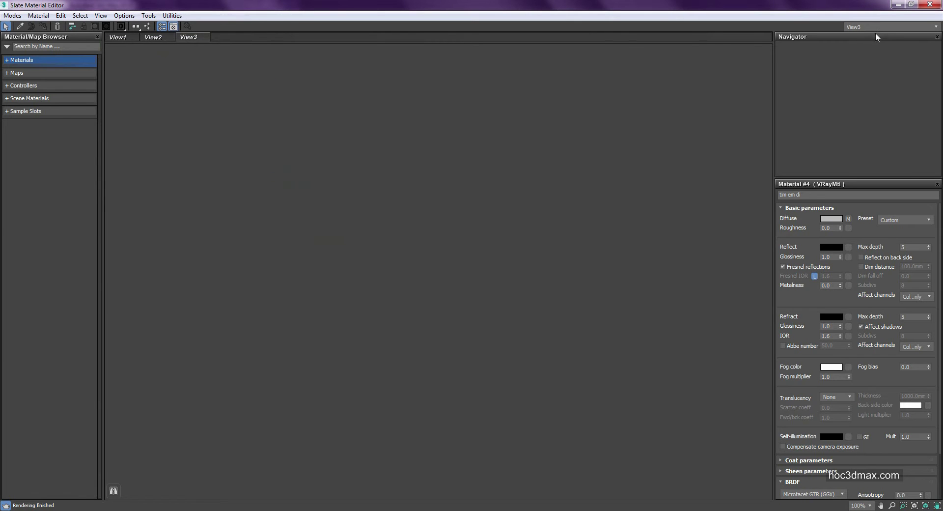
Step: Cycle through View1, View2 and View3, ending back on View1 with its materials
{"action": "left_click", "coordinate": [780, 54]}
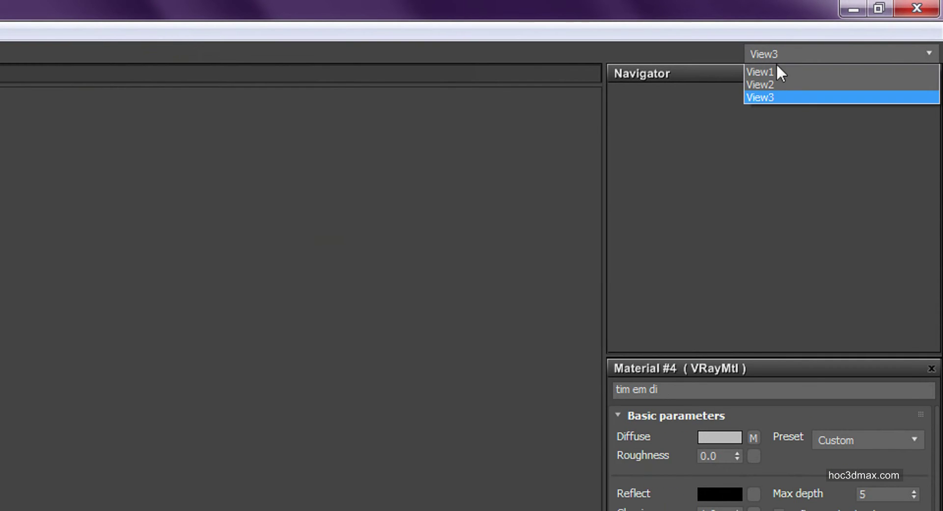
{"action": "left_click", "coordinate": [775, 76]}
{"action": "left_click", "coordinate": [786, 54]}
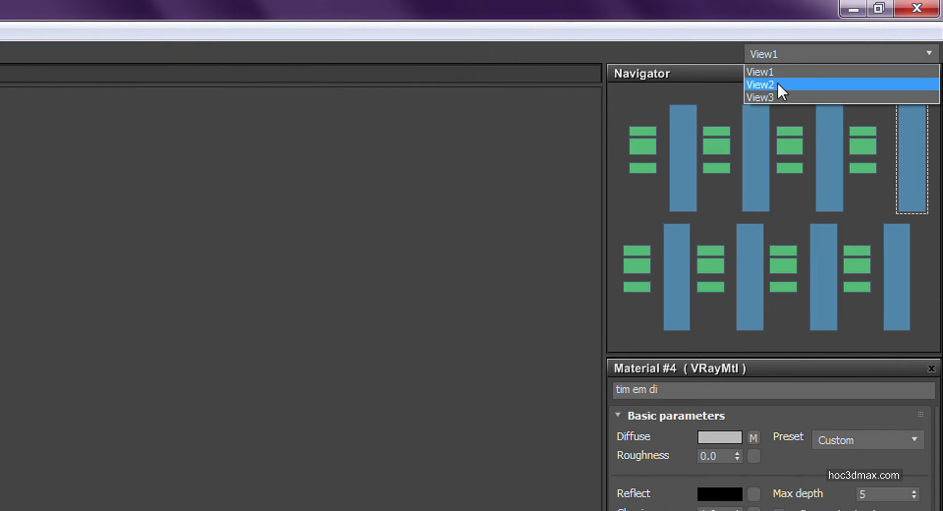
{"action": "left_click", "coordinate": [777, 85]}
{"action": "left_click", "coordinate": [783, 54]}
{"action": "left_click", "coordinate": [768, 95]}
{"action": "left_click", "coordinate": [782, 55]}
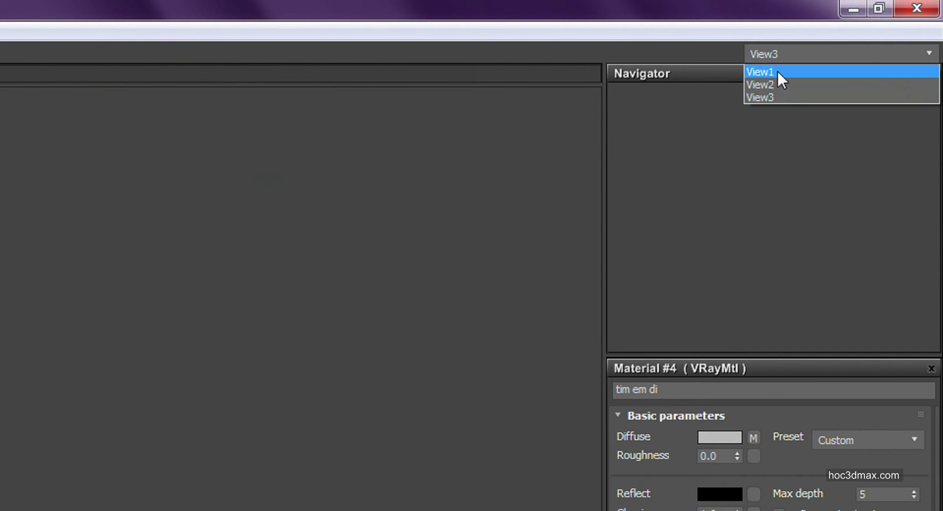
{"action": "left_click", "coordinate": [776, 73]}
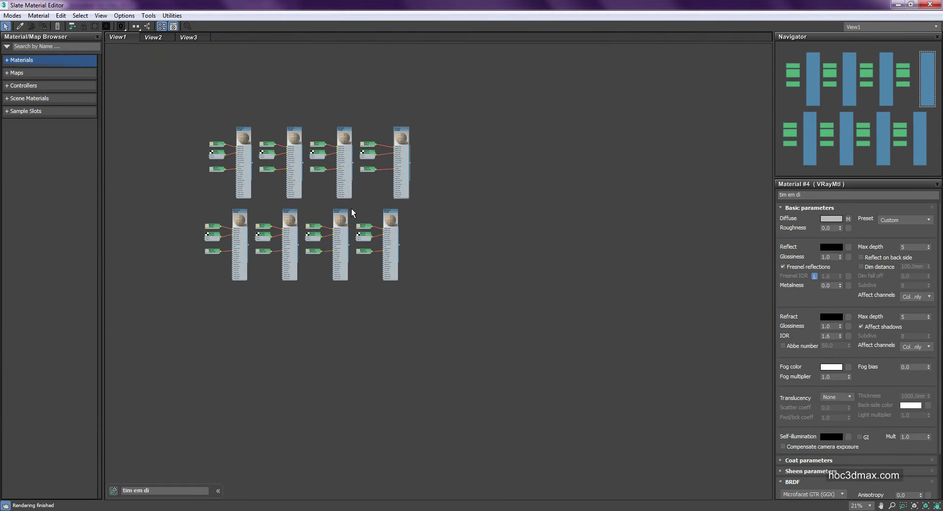
{"action": "scroll", "coordinate": [351, 213], "scroll_direction": "up", "scroll_amount": 10}
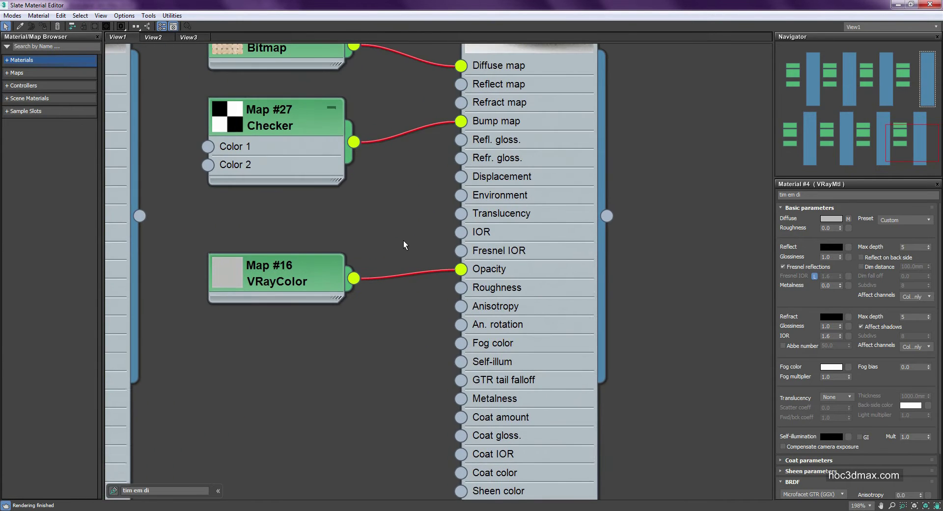
{"action": "middle_click_drag", "start_coordinate": [403, 244], "coordinate": [378, 252]}
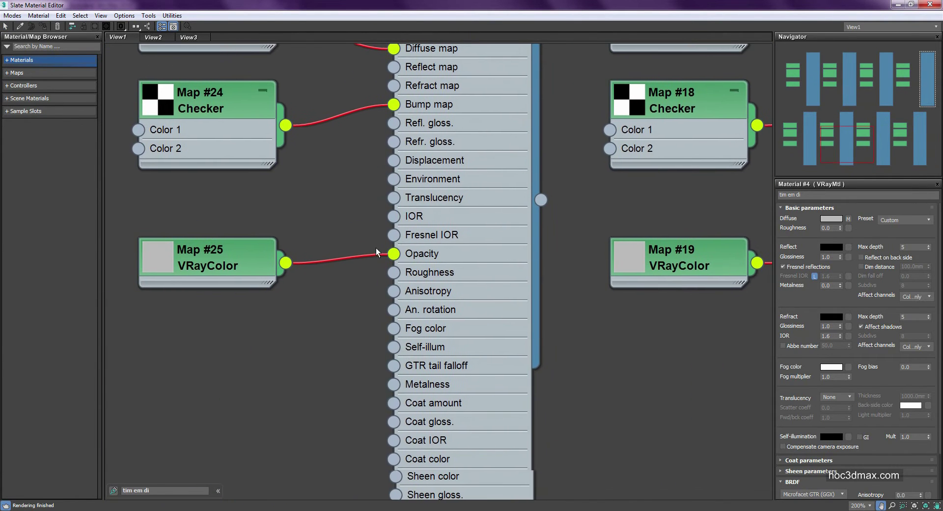
{"action": "left_click_drag", "start_coordinate": [841, 145], "coordinate": [848, 61]}
{"action": "scroll", "coordinate": [514, 256], "scroll_direction": "down", "scroll_amount": 1}
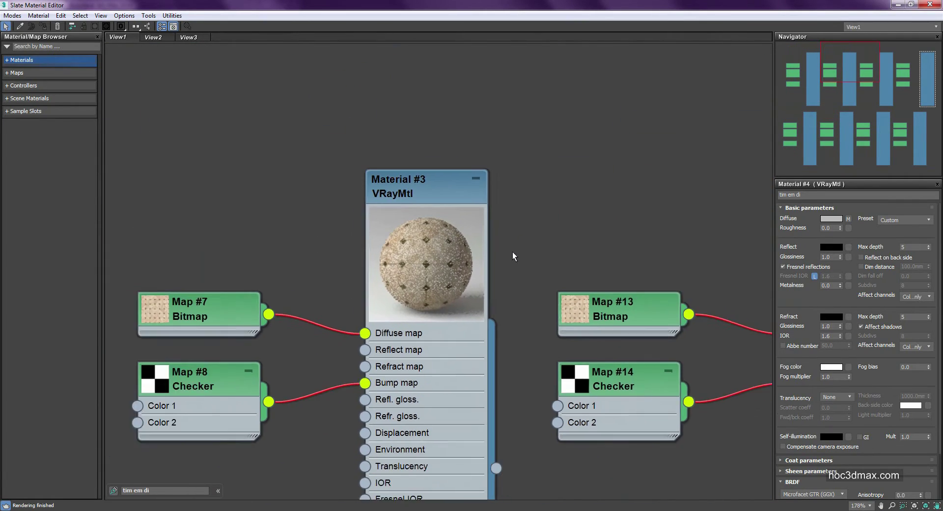
{"action": "scroll", "coordinate": [513, 255], "scroll_direction": "down", "scroll_amount": 5}
{"action": "left_click", "coordinate": [808, 102]}
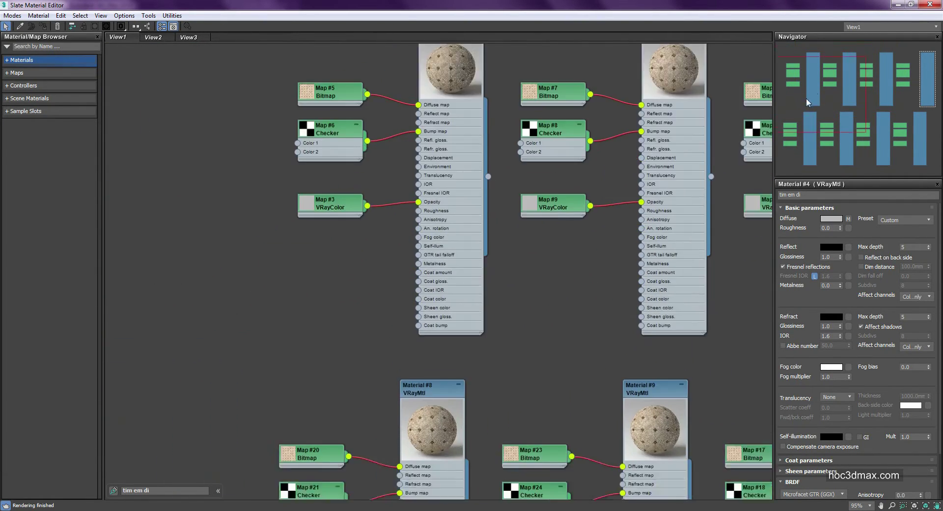
{"action": "left_click_drag", "start_coordinate": [808, 102], "coordinate": [886, 97]}
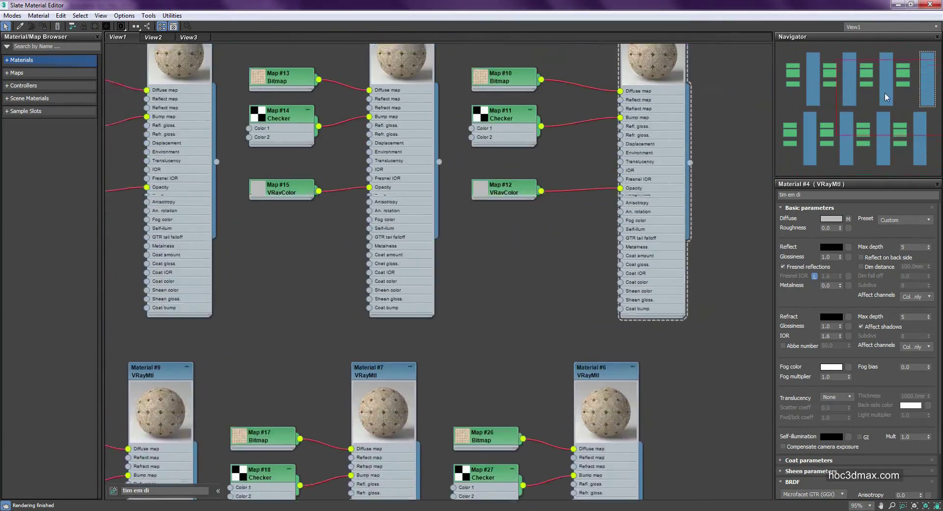
{"action": "scroll", "coordinate": [470, 194], "scroll_direction": "down", "scroll_amount": 4}
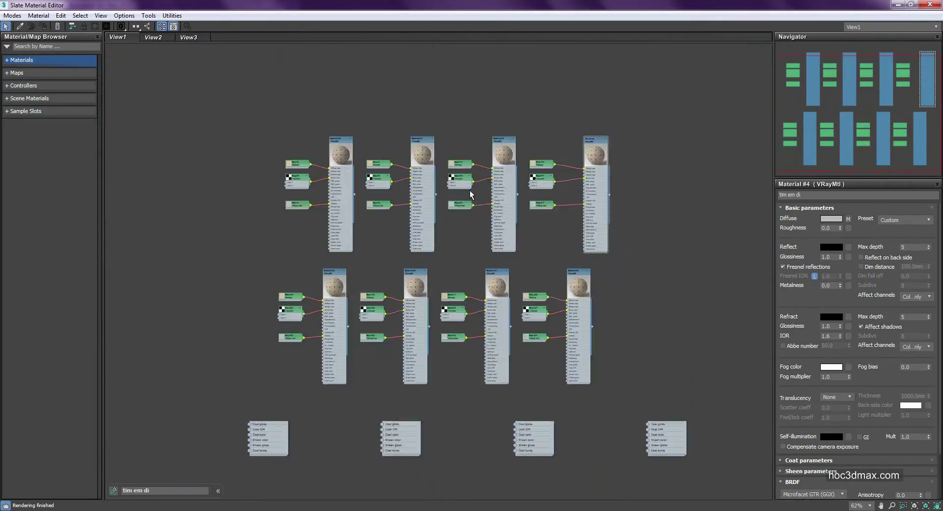
{"action": "scroll", "coordinate": [470, 194], "scroll_direction": "down", "scroll_amount": 3}
{"action": "left_click", "coordinate": [451, 118]}
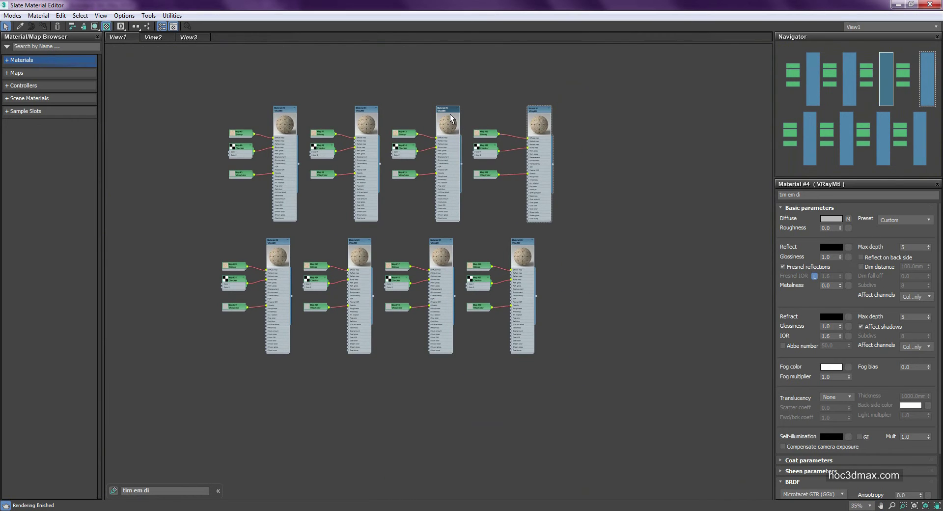
{"action": "scroll", "coordinate": [451, 119], "scroll_direction": "up", "scroll_amount": 7}
{"action": "scroll", "coordinate": [484, 127], "scroll_direction": "down", "scroll_amount": 6}
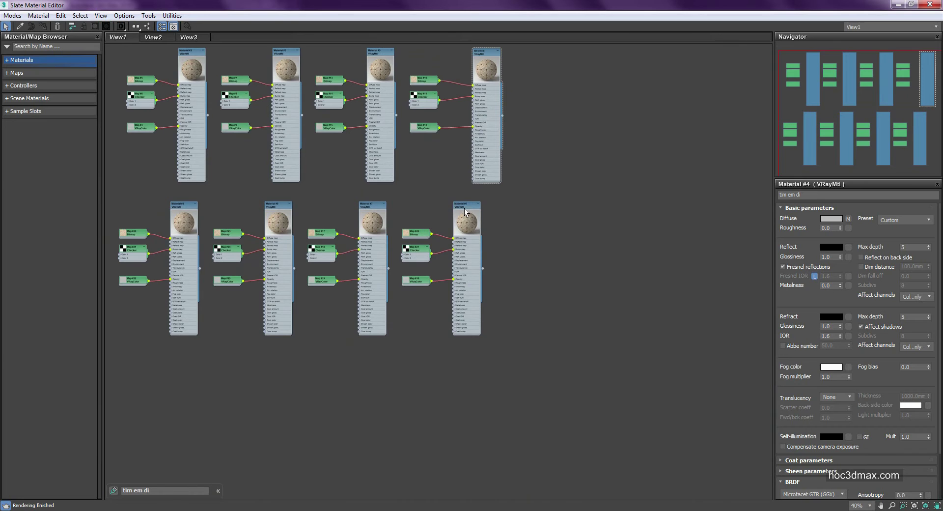
Step: Rearrange Material #6 beside its Map #26, #27 and #16 nodes, checking Map #26's bitmap parameters
{"action": "left_click_drag", "start_coordinate": [464, 208], "coordinate": [567, 213]}
{"action": "left_click_drag", "start_coordinate": [448, 210], "coordinate": [404, 348]}
{"action": "left_click_drag", "start_coordinate": [419, 258], "coordinate": [514, 256]}
{"action": "scroll", "coordinate": [514, 256], "scroll_direction": "up", "scroll_amount": 3}
{"action": "middle_click_drag", "start_coordinate": [489, 207], "coordinate": [395, 214]}
{"action": "double_click", "coordinate": [426, 206]}
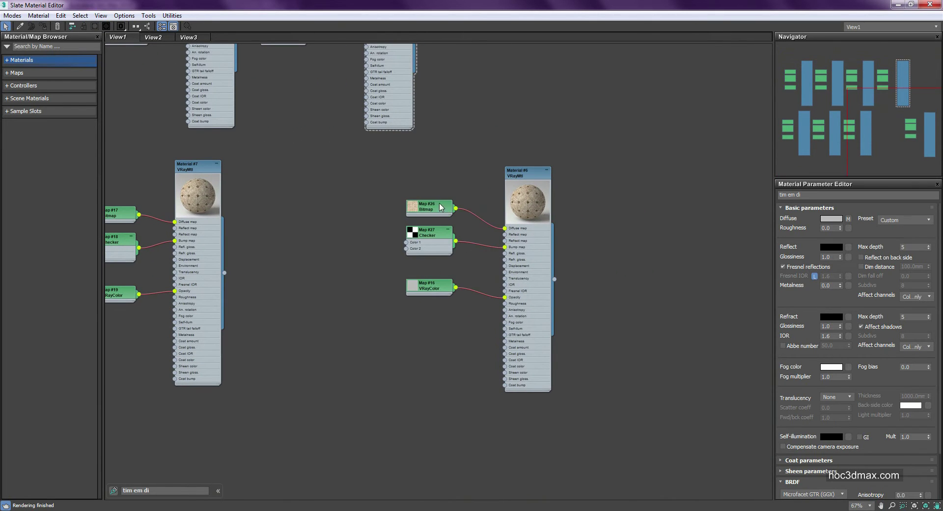
{"action": "left_click_drag", "start_coordinate": [426, 207], "coordinate": [432, 194]}
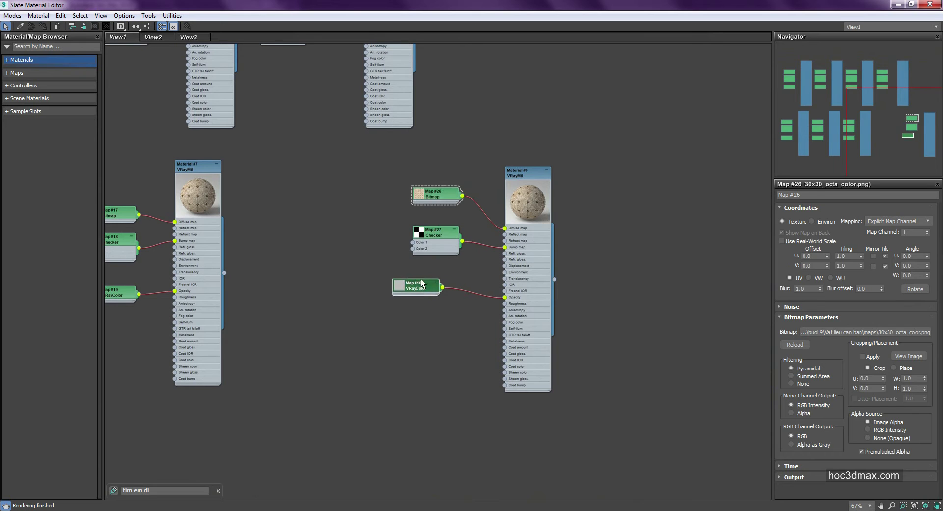
{"action": "left_click_drag", "start_coordinate": [423, 285], "coordinate": [410, 284]}
{"action": "left_click_drag", "start_coordinate": [540, 178], "coordinate": [586, 164]}
{"action": "left_click_drag", "start_coordinate": [642, 118], "coordinate": [411, 402]}
{"action": "left_click_drag", "start_coordinate": [451, 203], "coordinate": [457, 209]}
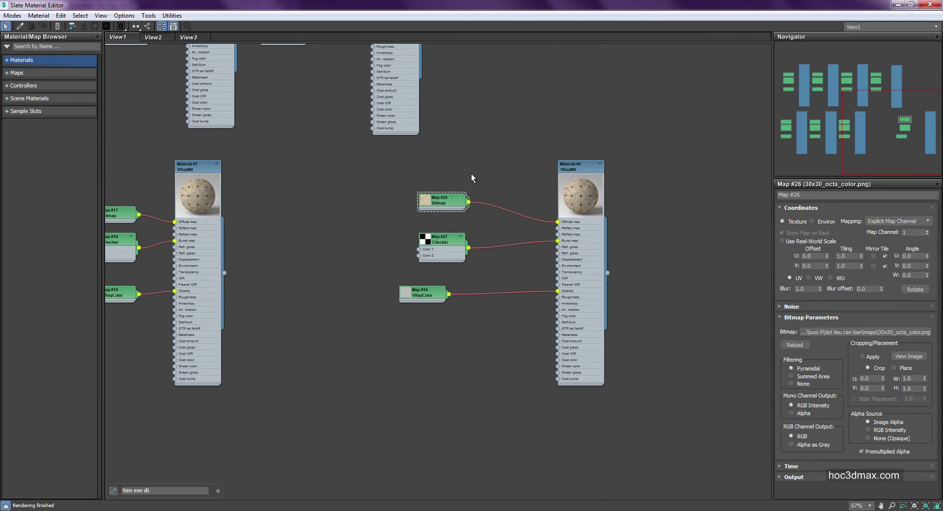
{"action": "left_click_drag", "start_coordinate": [585, 169], "coordinate": [507, 156]}
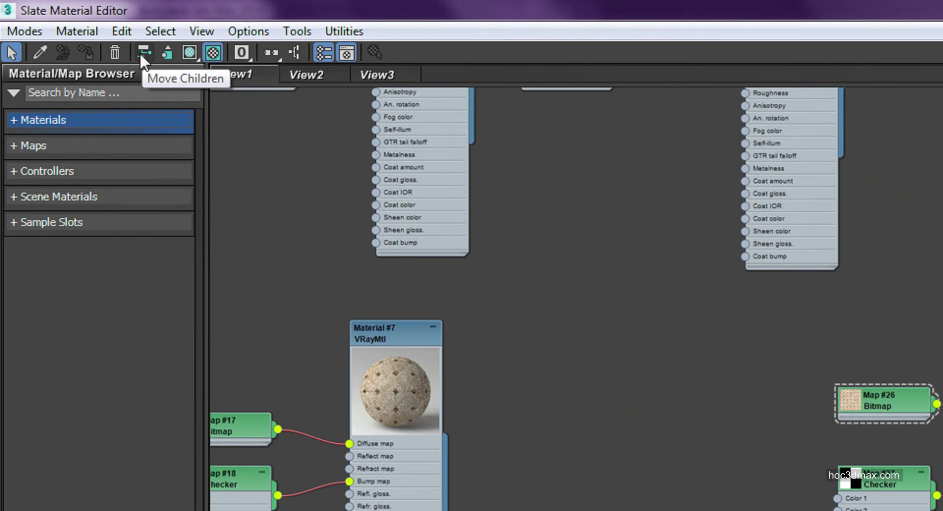
Step: Enable moving children so Material #6 carries its maps, and reposition the group
{"action": "left_click", "coordinate": [71, 26]}
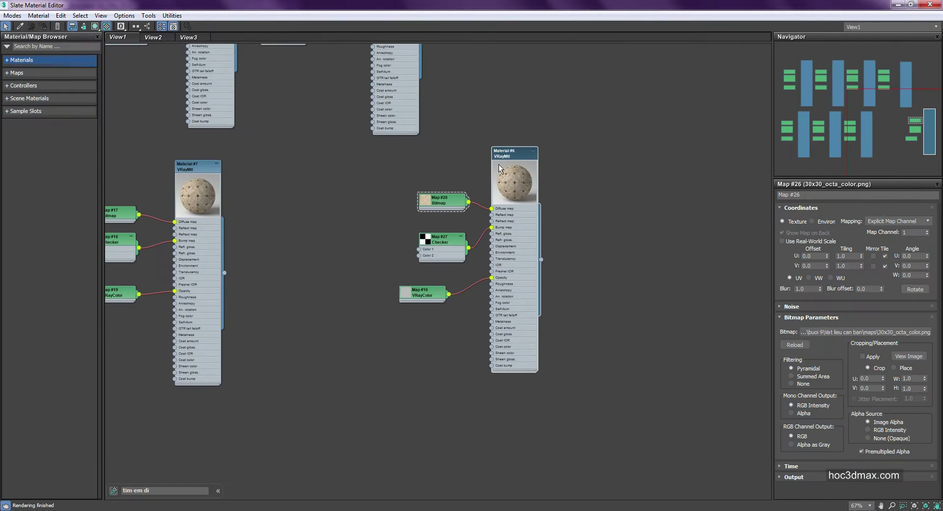
{"action": "left_click_drag", "start_coordinate": [499, 164], "coordinate": [582, 183]}
{"action": "scroll", "coordinate": [363, 194], "scroll_direction": "down", "scroll_amount": 3}
{"action": "middle_click_drag", "start_coordinate": [363, 193], "coordinate": [382, 381]}
Step: Shift the tim em di, Material #5, #3, #2, #7 and #9 networks into alignment
{"action": "left_click_drag", "start_coordinate": [403, 175], "coordinate": [554, 155]}
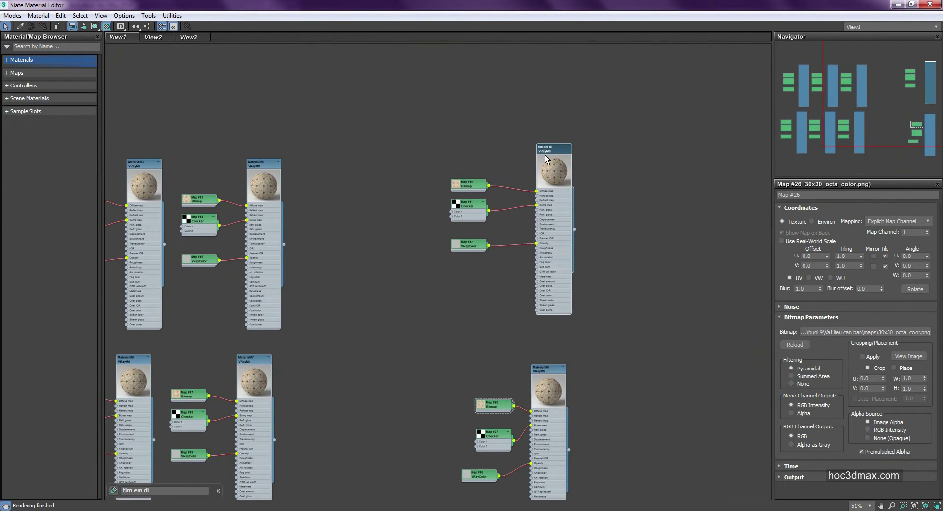
{"action": "left_click_drag", "start_coordinate": [264, 163], "coordinate": [402, 123]}
{"action": "middle_click_drag", "start_coordinate": [123, 173], "coordinate": [278, 157]}
{"action": "left_click_drag", "start_coordinate": [282, 157], "coordinate": [393, 131]}
{"action": "middle_click_drag", "start_coordinate": [393, 196], "coordinate": [505, 181]}
{"action": "left_click_drag", "start_coordinate": [290, 130], "coordinate": [315, 86]}
{"action": "middle_click_drag", "start_coordinate": [420, 351], "coordinate": [297, 257]}
{"action": "left_click_drag", "start_coordinate": [396, 234], "coordinate": [431, 224]}
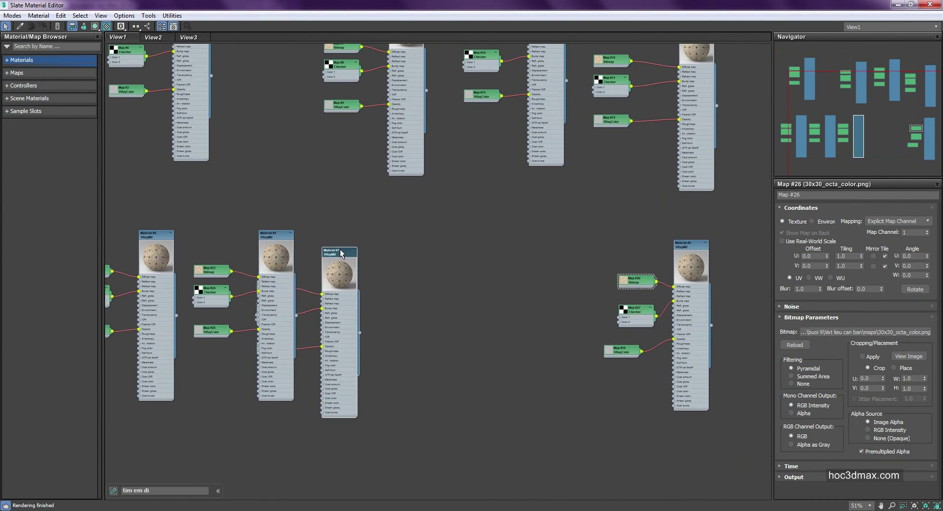
{"action": "left_click_drag", "start_coordinate": [275, 234], "coordinate": [286, 231]}
{"action": "middle_click_drag", "start_coordinate": [499, 279], "coordinate": [237, 256]}
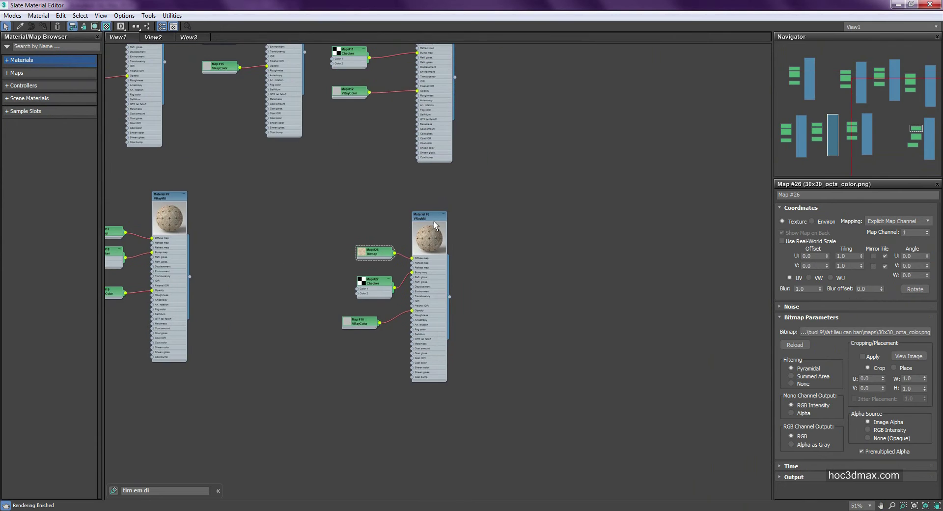
Step: Fine-tune the Material #6 group's position and zoom extents to frame all networks
{"action": "left_click_drag", "start_coordinate": [434, 221], "coordinate": [398, 225]}
{"action": "scroll", "coordinate": [412, 316], "scroll_direction": "up", "scroll_amount": 2}
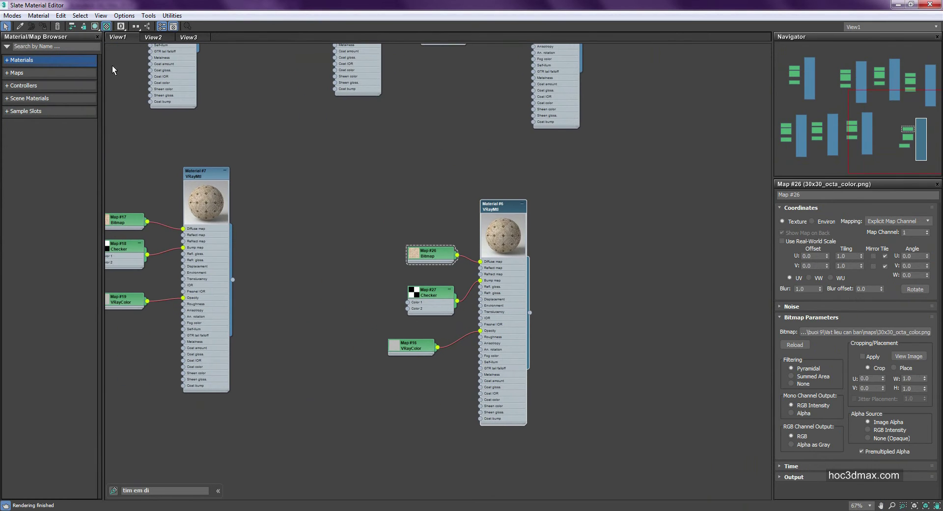
{"action": "left_click_drag", "start_coordinate": [493, 209], "coordinate": [523, 207]}
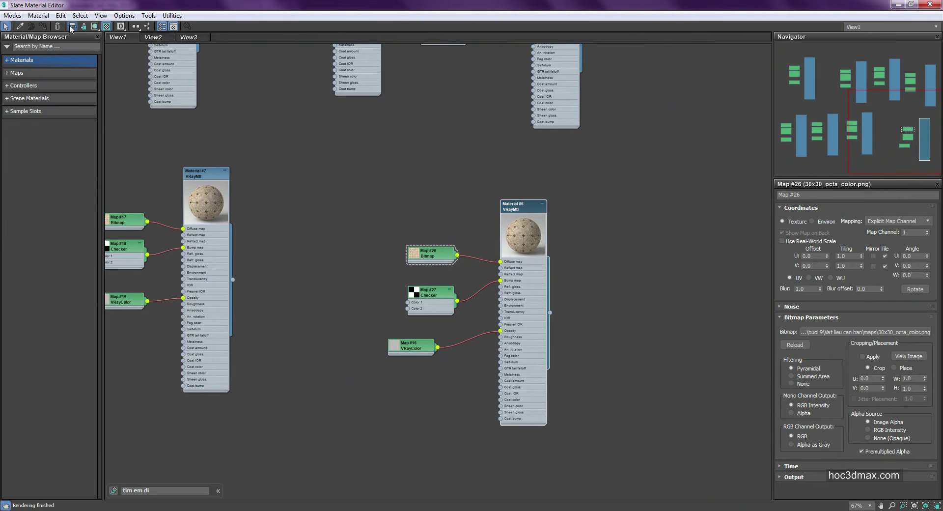
{"action": "left_click", "coordinate": [72, 27]}
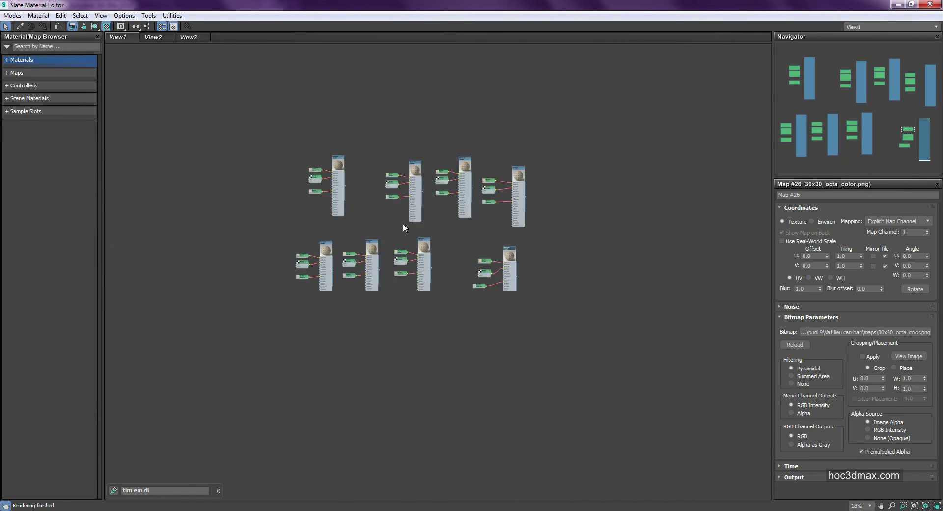
Step: Select all nodes, hide unused nodeslots and lay them out in one horizontal row
{"action": "left_click_drag", "start_coordinate": [175, 73], "coordinate": [685, 433]}
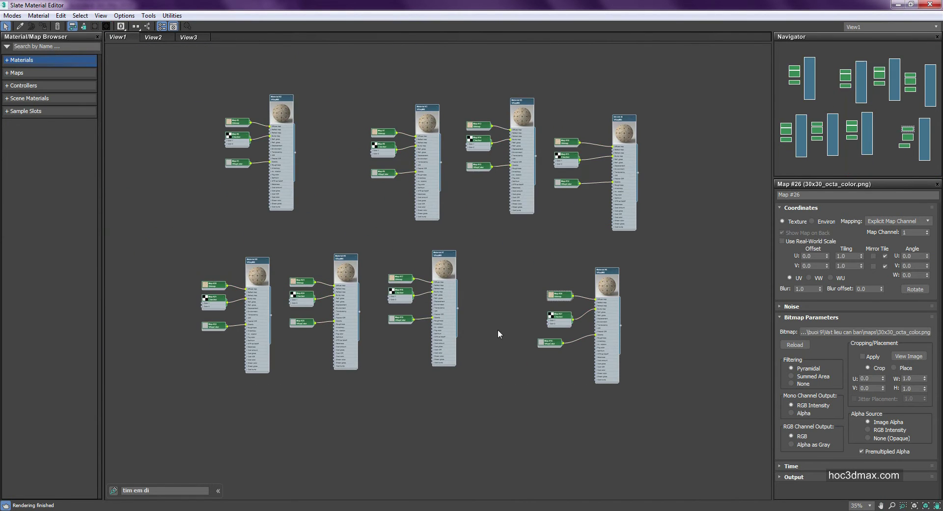
{"action": "left_click", "coordinate": [84, 26]}
{"action": "scroll", "coordinate": [401, 207], "scroll_direction": "up", "scroll_amount": 3}
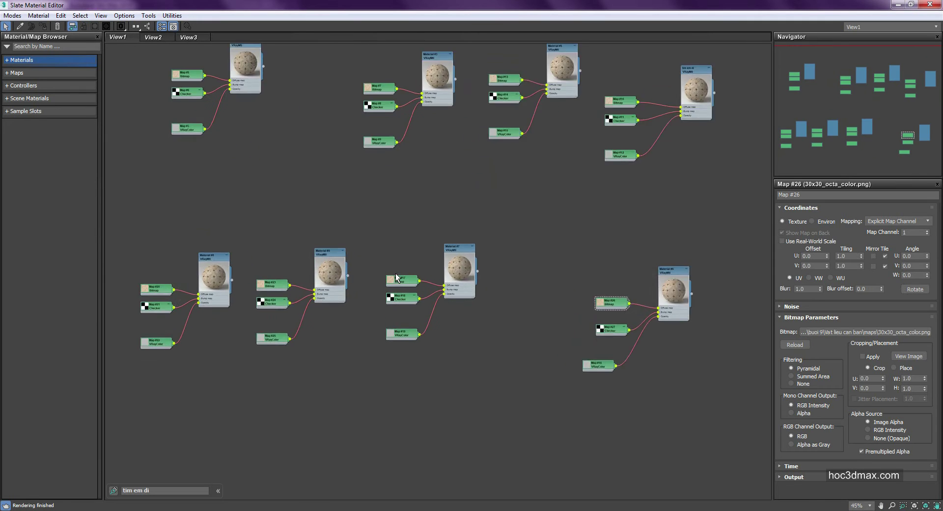
{"action": "scroll", "coordinate": [402, 207], "scroll_direction": "down", "scroll_amount": 4}
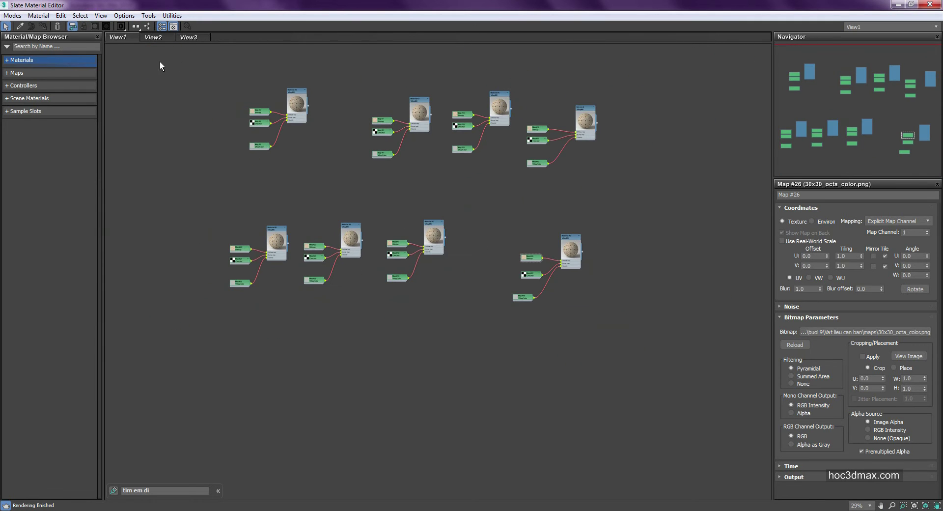
{"action": "left_click", "coordinate": [136, 26]}
{"action": "scroll", "coordinate": [463, 211], "scroll_direction": "down", "scroll_amount": 4}
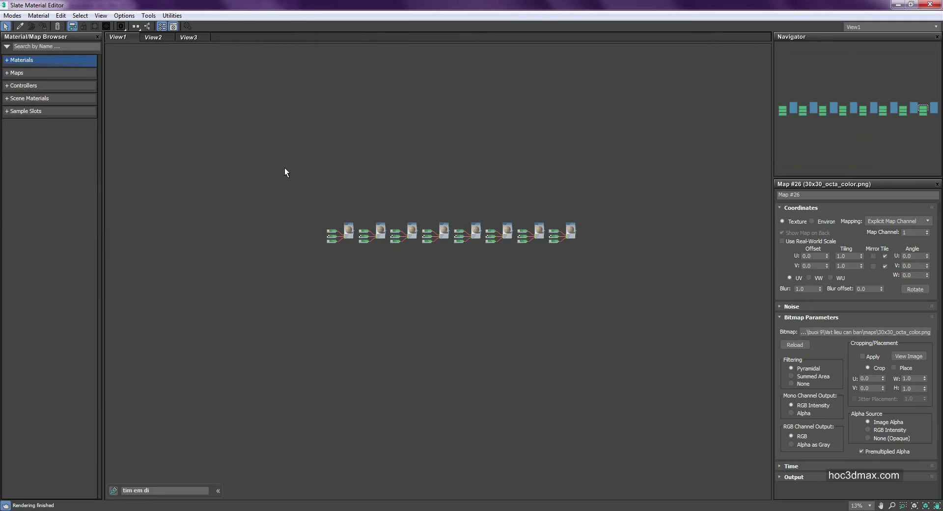
Step: Try the alternative vertical Lay Out All option
{"action": "left_click_drag", "start_coordinate": [136, 26], "coordinate": [138, 37]}
{"action": "scroll", "coordinate": [364, 160], "scroll_direction": "up", "scroll_amount": 4}
{"action": "scroll", "coordinate": [364, 220], "scroll_direction": "down", "scroll_amount": 4}
{"action": "scroll", "coordinate": [369, 225], "scroll_direction": "up", "scroll_amount": 4}
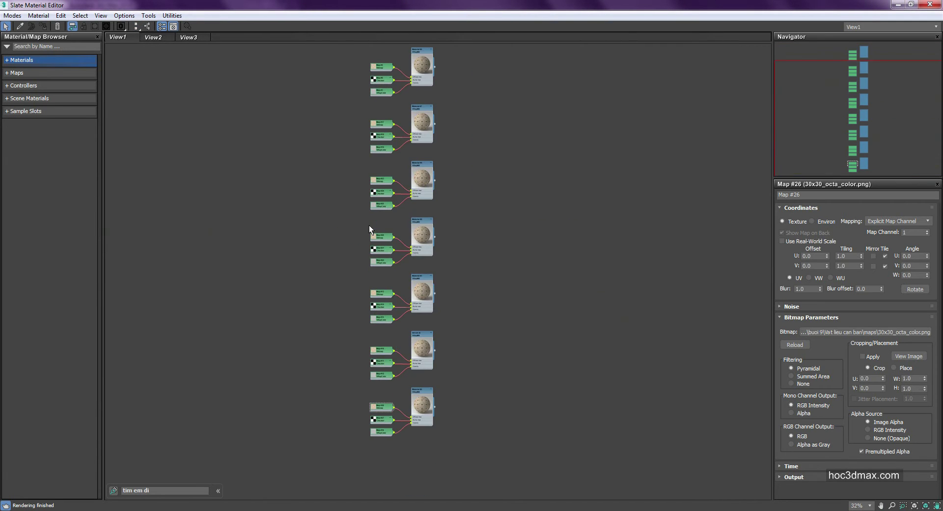
{"action": "scroll", "coordinate": [369, 225], "scroll_direction": "down", "scroll_amount": 4}
{"action": "left_click_drag", "start_coordinate": [138, 24], "coordinate": [140, 42]}
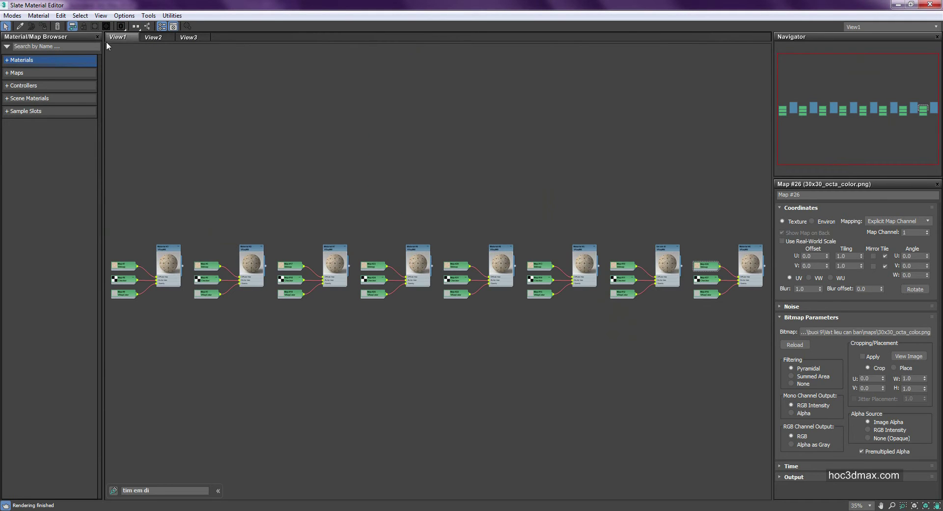
{"action": "scroll", "coordinate": [362, 174], "scroll_direction": "down", "scroll_amount": 3}
{"action": "scroll", "coordinate": [336, 185], "scroll_direction": "up", "scroll_amount": 2}
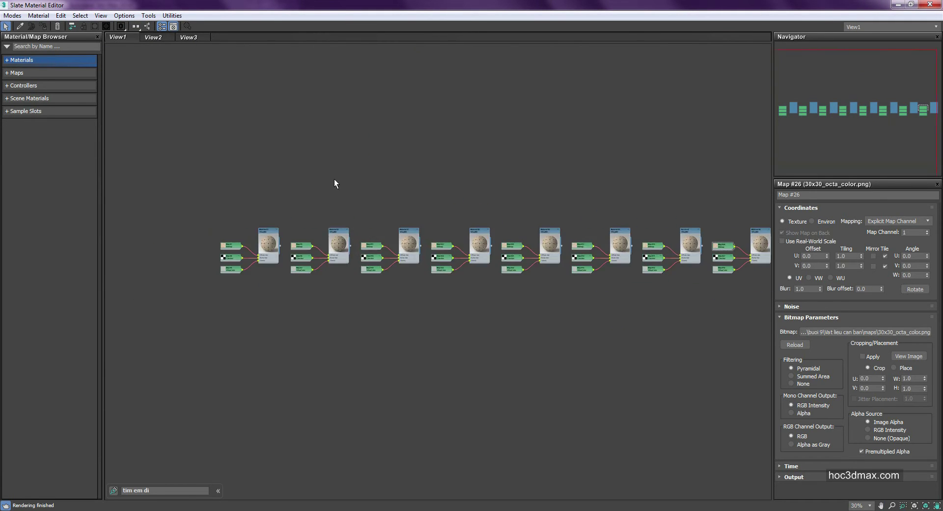
Step: Show all nodeslots again and zoom onto the Material #6 network
{"action": "left_click", "coordinate": [83, 26]}
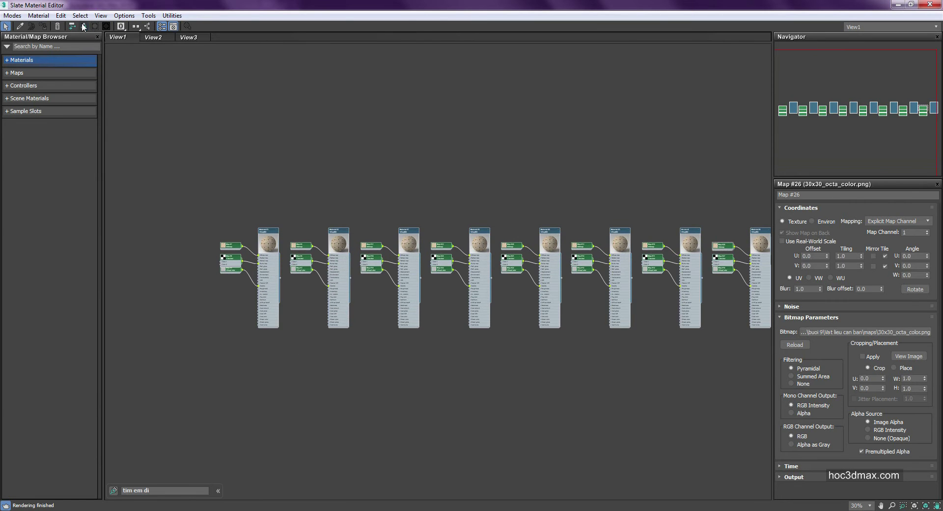
{"action": "scroll", "coordinate": [515, 275], "scroll_direction": "up", "scroll_amount": 3}
{"action": "scroll", "coordinate": [688, 294], "scroll_direction": "up", "scroll_amount": 1}
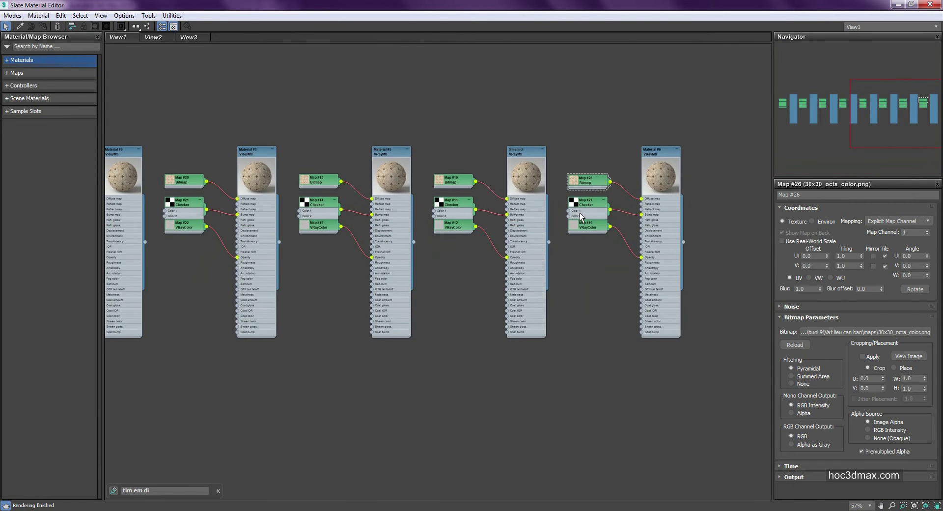
{"action": "scroll", "coordinate": [540, 255], "scroll_direction": "down", "scroll_amount": 5}
{"action": "scroll", "coordinate": [507, 233], "scroll_direction": "up", "scroll_amount": 4}
{"action": "left_click_drag", "start_coordinate": [152, 121], "coordinate": [679, 337]}
{"action": "scroll", "coordinate": [694, 216], "scroll_direction": "up", "scroll_amount": 3}
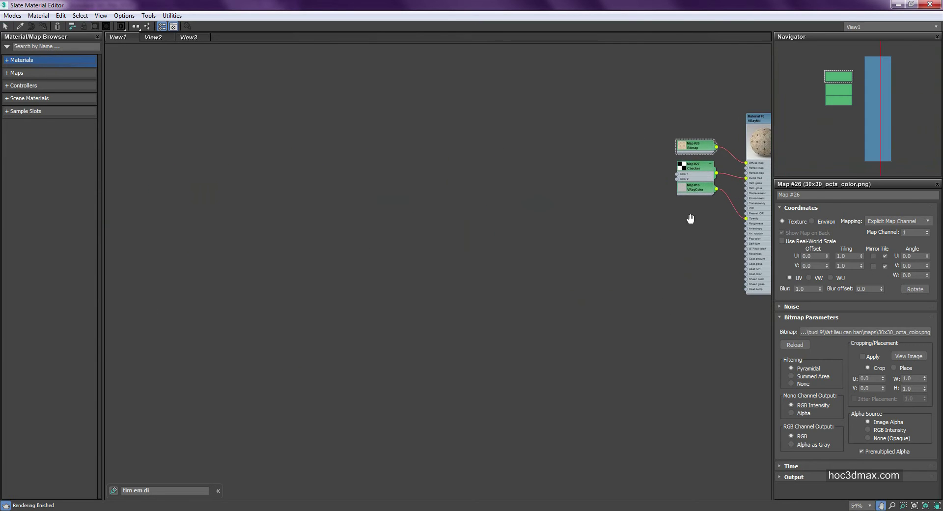
{"action": "middle_click_drag", "start_coordinate": [688, 219], "coordinate": [331, 331]}
{"action": "scroll", "coordinate": [331, 331], "scroll_direction": "up", "scroll_amount": 2}
Step: Disconnect the Checker and VRayColor maps from Material #6 and delete them
{"action": "middle_click_drag", "start_coordinate": [390, 156], "coordinate": [452, 128]}
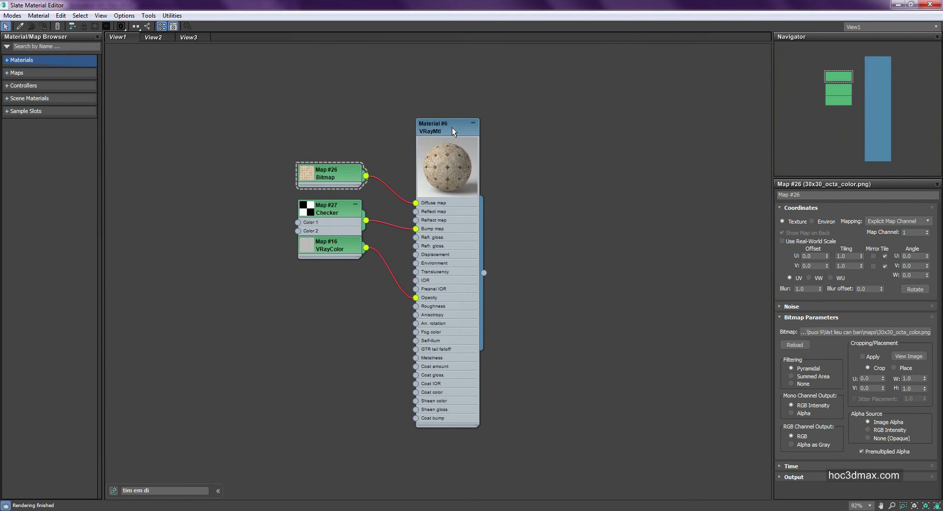
{"action": "scroll", "coordinate": [450, 131], "scroll_direction": "up", "scroll_amount": 1}
{"action": "left_click_drag", "start_coordinate": [414, 237], "coordinate": [385, 251]}
{"action": "left_click_drag", "start_coordinate": [414, 315], "coordinate": [389, 282]}
{"action": "left_click_drag", "start_coordinate": [328, 297], "coordinate": [248, 211]}
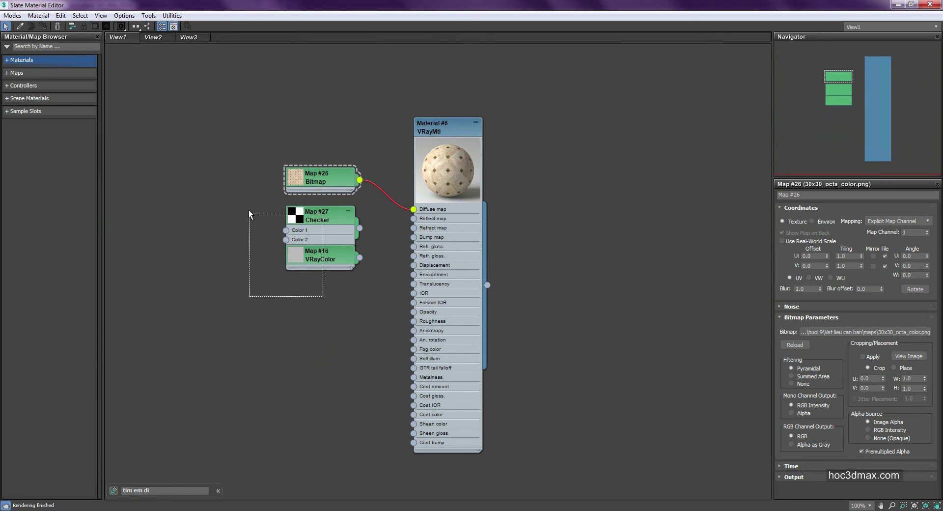
{"action": "key", "text": "Delete"}
Step: Tidy the Map #26 and Material #6 nodes and shrink the editor to reveal the scene
{"action": "left_click_drag", "start_coordinate": [326, 181], "coordinate": [327, 190]}
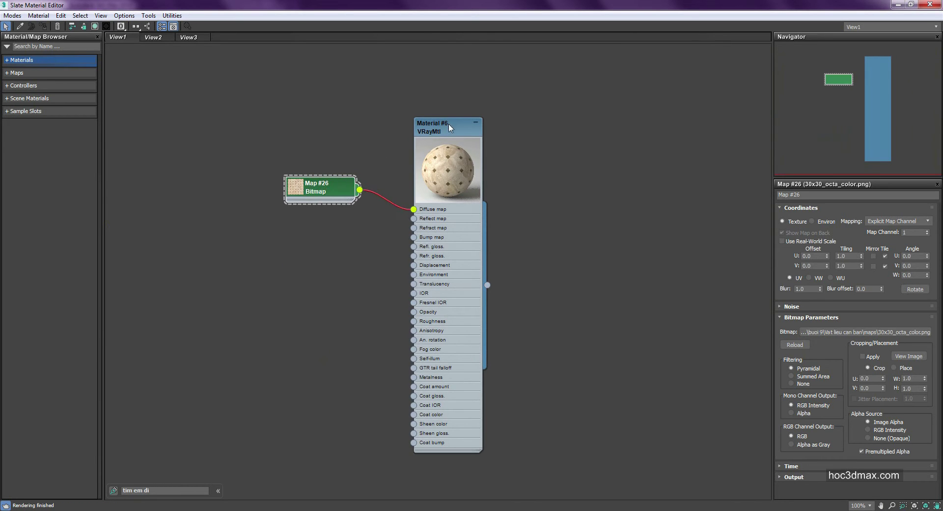
{"action": "left_click_drag", "start_coordinate": [449, 124], "coordinate": [436, 133]}
{"action": "left_click", "coordinate": [437, 136]}
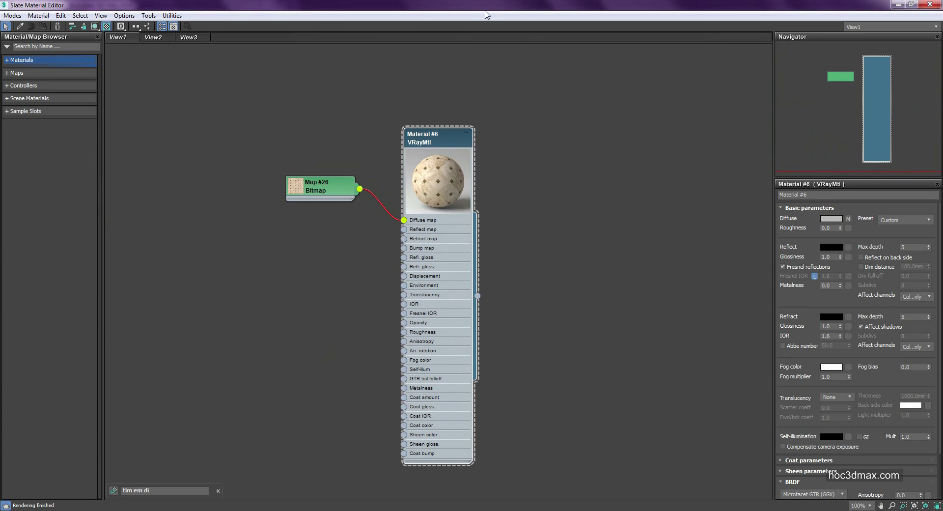
{"action": "scroll", "coordinate": [396, 213], "scroll_direction": "up", "scroll_amount": 3}
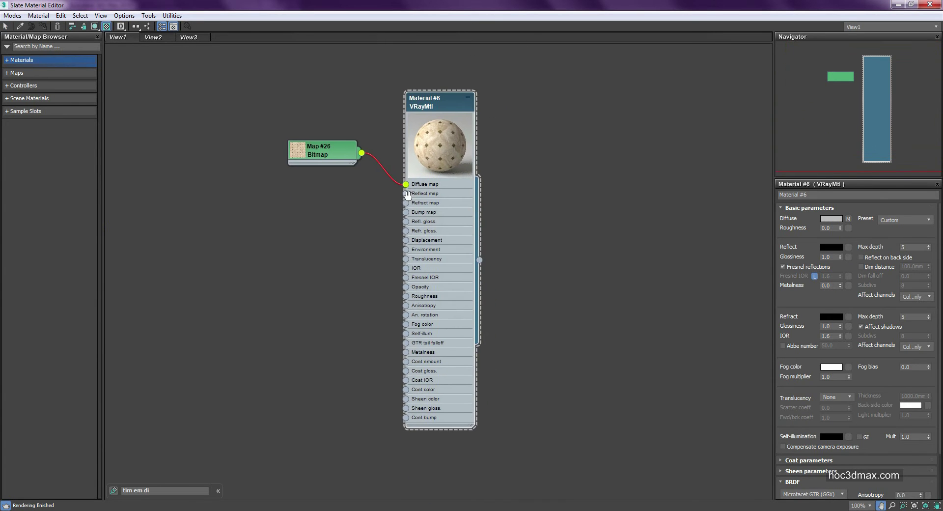
{"action": "left_click_drag", "start_coordinate": [557, 10], "coordinate": [427, 35]}
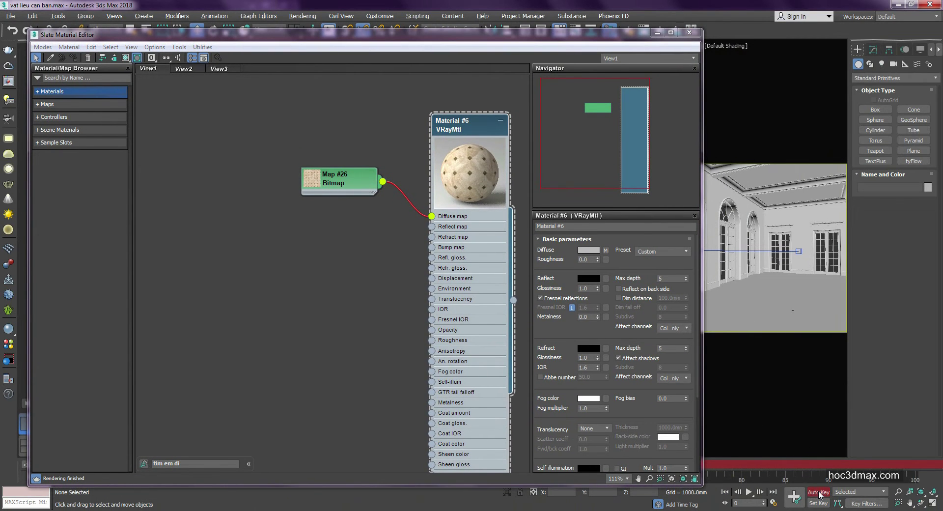
Step: Turn off Auto Key, select the floor Rectangle3730 and disable Affect Pivot Only in Hierarchy
{"action": "left_click", "coordinate": [818, 492]}
{"action": "left_click_drag", "start_coordinate": [334, 36], "coordinate": [321, 33]}
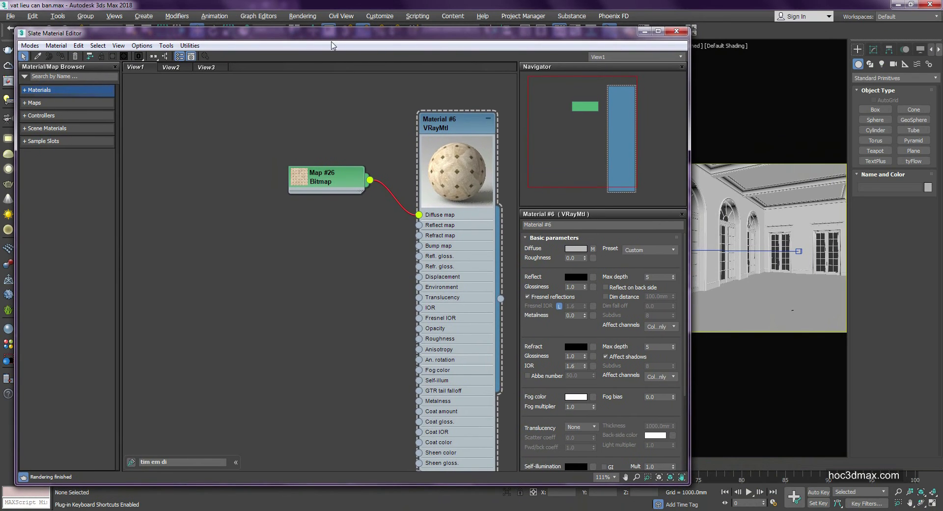
{"action": "middle_click_drag", "start_coordinate": [476, 296], "coordinate": [354, 272]}
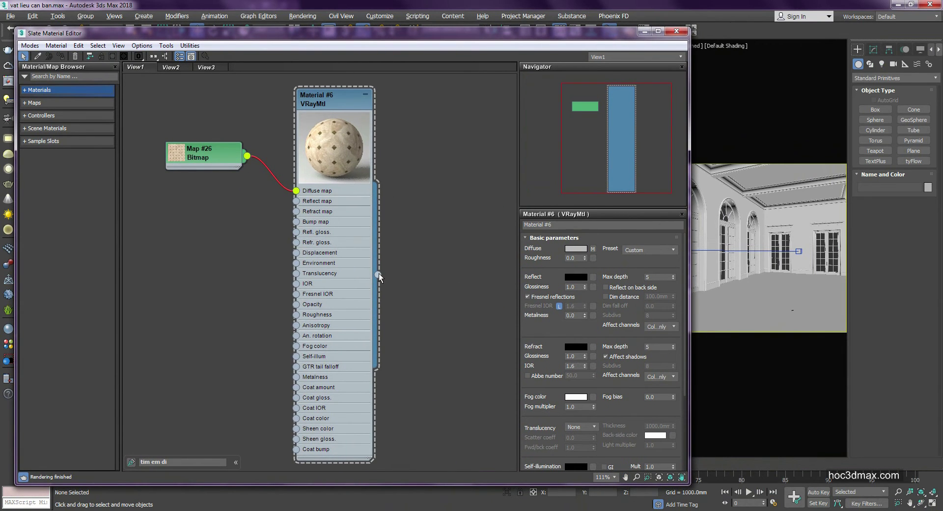
{"action": "left_click", "coordinate": [766, 303]}
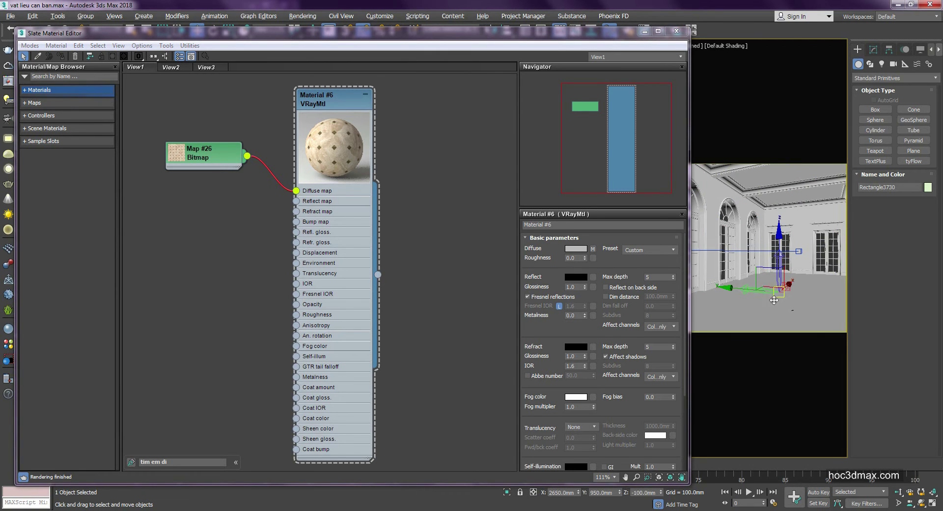
{"action": "left_click", "coordinate": [889, 50]}
{"action": "left_click", "coordinate": [894, 116]}
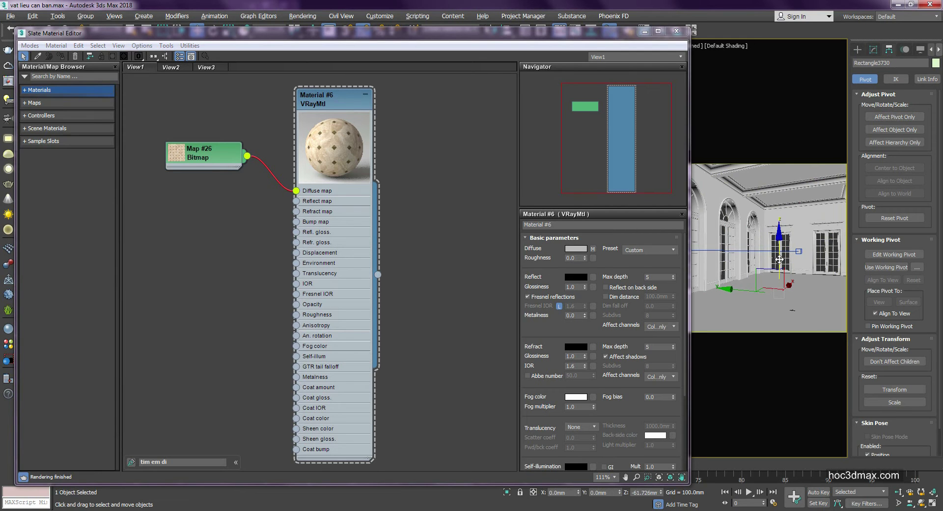
{"action": "key", "text": "ctrl+x"}
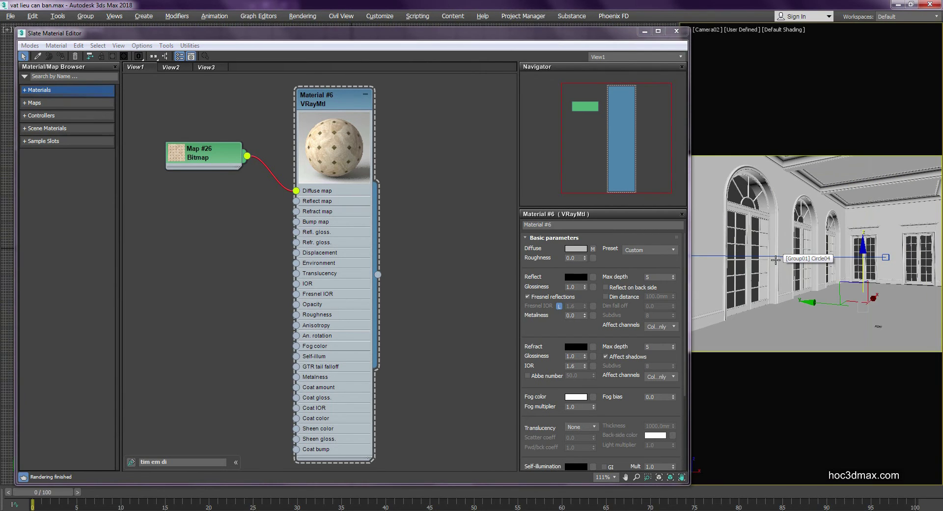
{"action": "key", "text": "ctrl+x"}
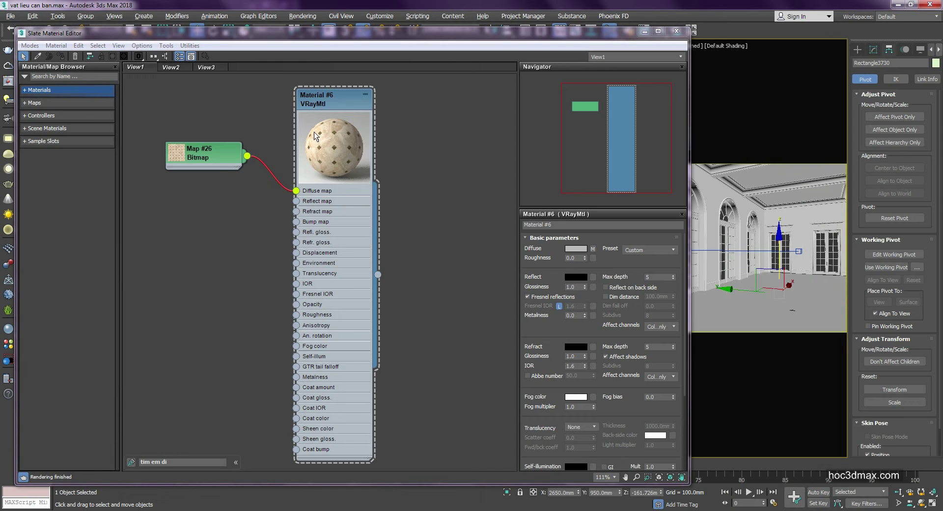
{"action": "left_click_drag", "start_coordinate": [324, 104], "coordinate": [344, 104]}
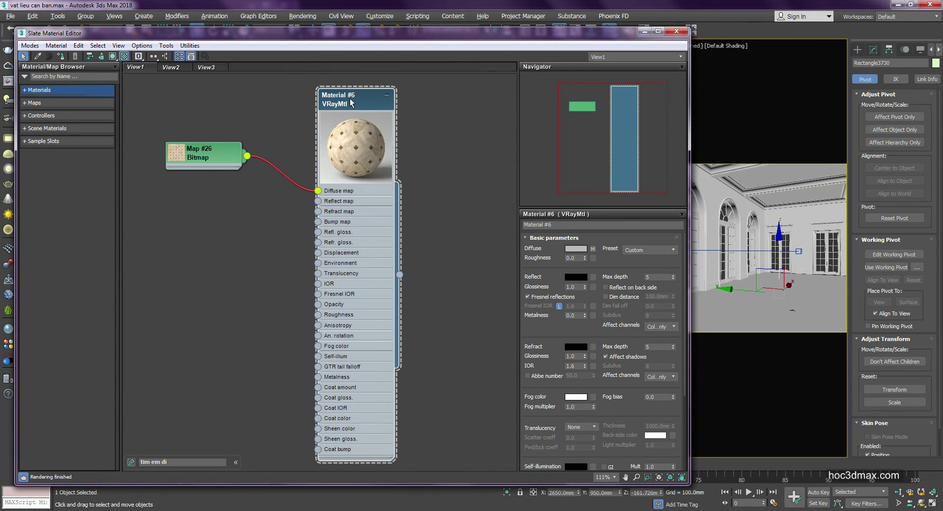
Step: Assign Material #6 to the floor Rectangle3730 and show its shaded material in the viewport
{"action": "right_click", "coordinate": [351, 102]}
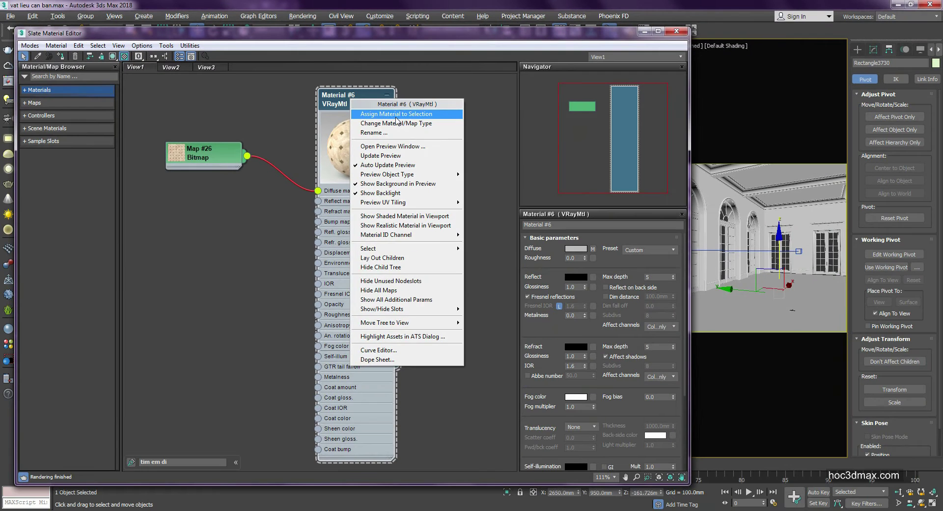
{"action": "left_click", "coordinate": [506, 231]}
{"action": "left_click_drag", "start_coordinate": [397, 118], "coordinate": [408, 117]}
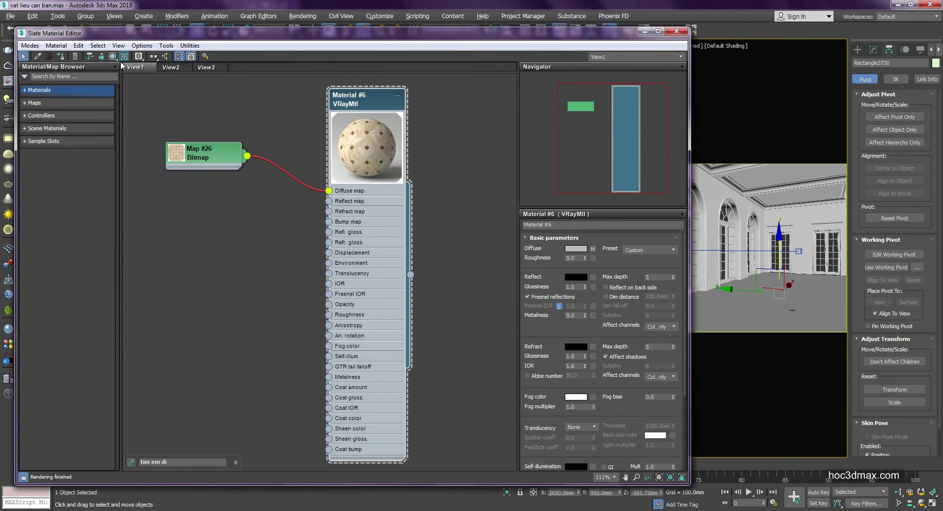
{"action": "left_click", "coordinate": [112, 56]}
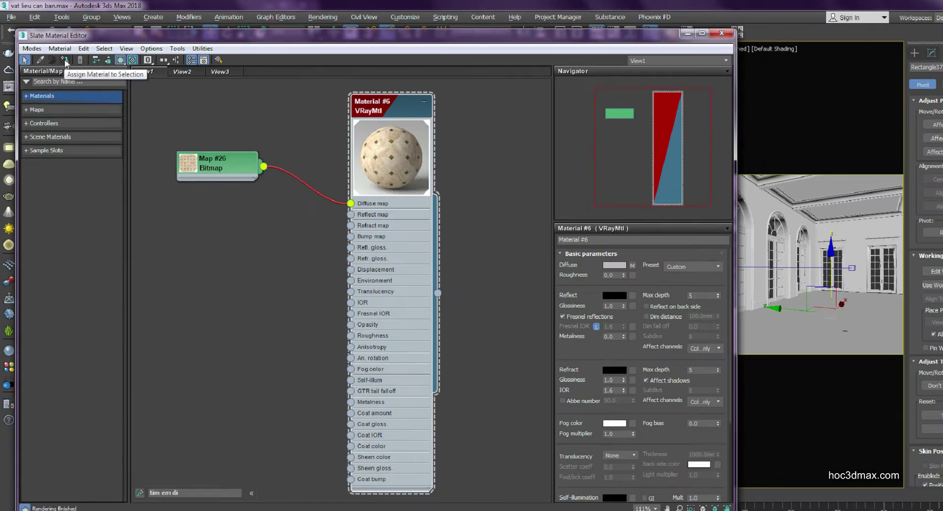
{"action": "left_click", "coordinate": [121, 112]}
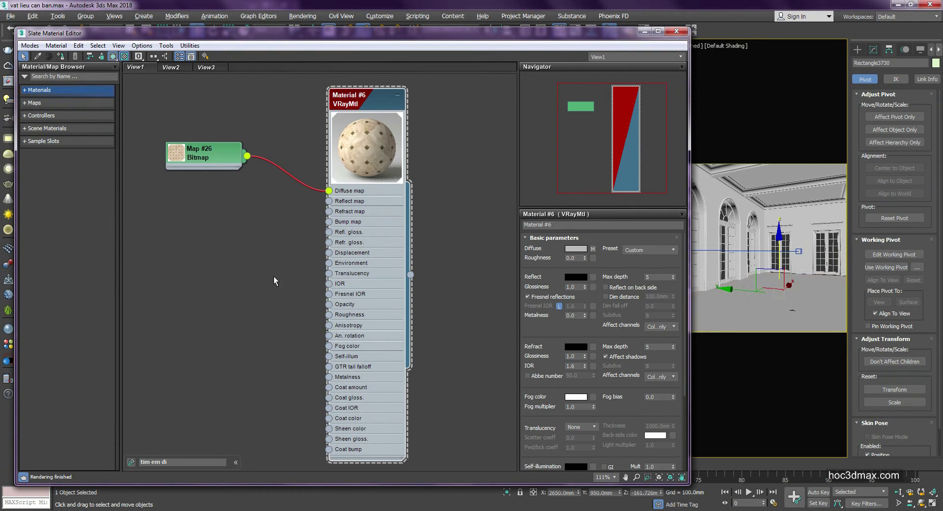
{"action": "left_click_drag", "start_coordinate": [411, 274], "coordinate": [769, 316]}
{"action": "left_click_drag", "start_coordinate": [269, 41], "coordinate": [263, 62]}
Step: Set the Selection Filter to Geometry and drag Material #6 onto the floor
{"action": "left_click", "coordinate": [106, 29]}
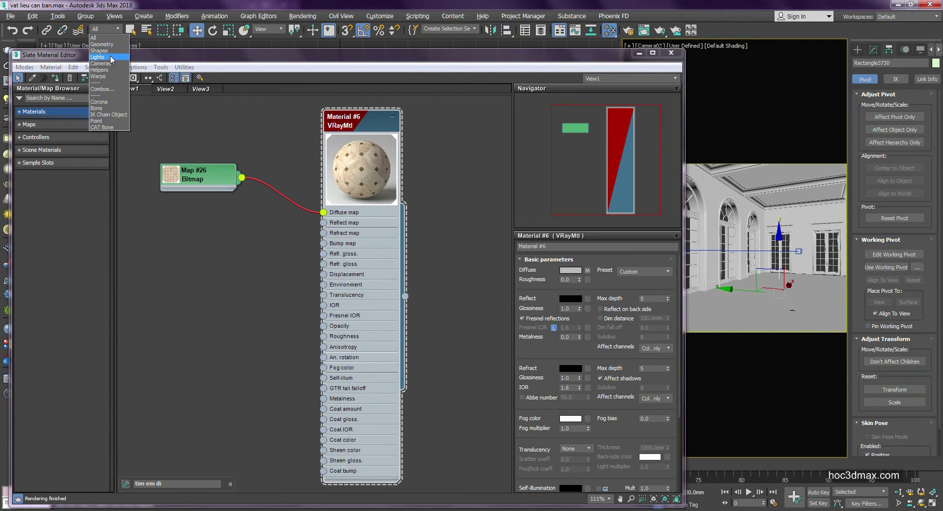
{"action": "left_click", "coordinate": [107, 50]}
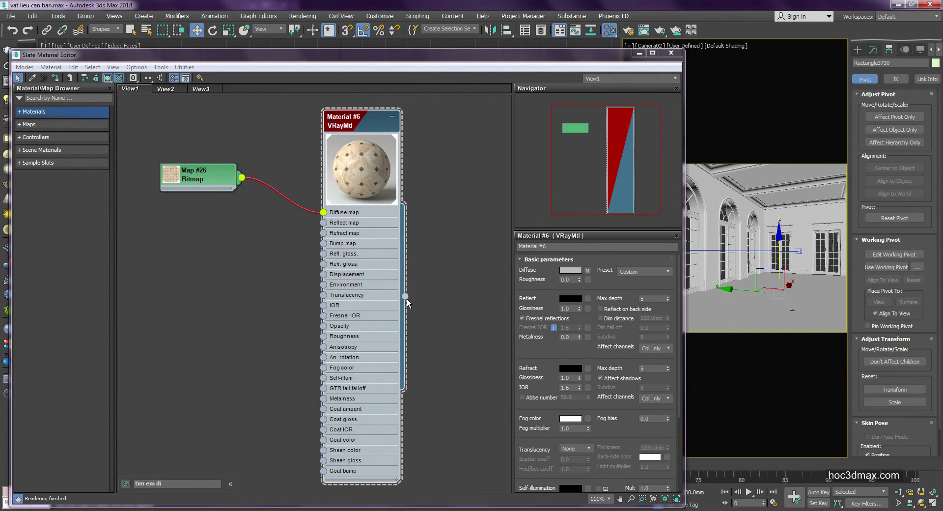
{"action": "left_click_drag", "start_coordinate": [406, 296], "coordinate": [495, 305]}
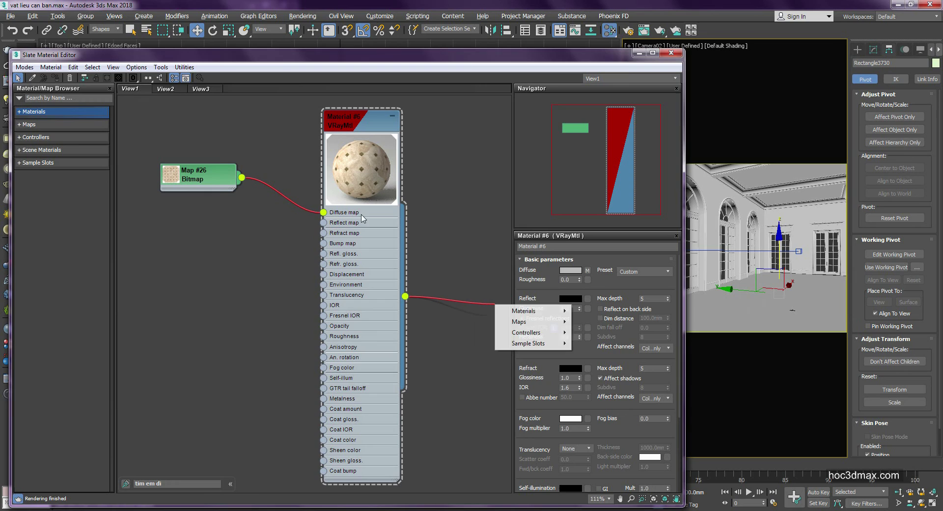
{"action": "left_click", "coordinate": [96, 31]}
{"action": "left_click", "coordinate": [100, 46]}
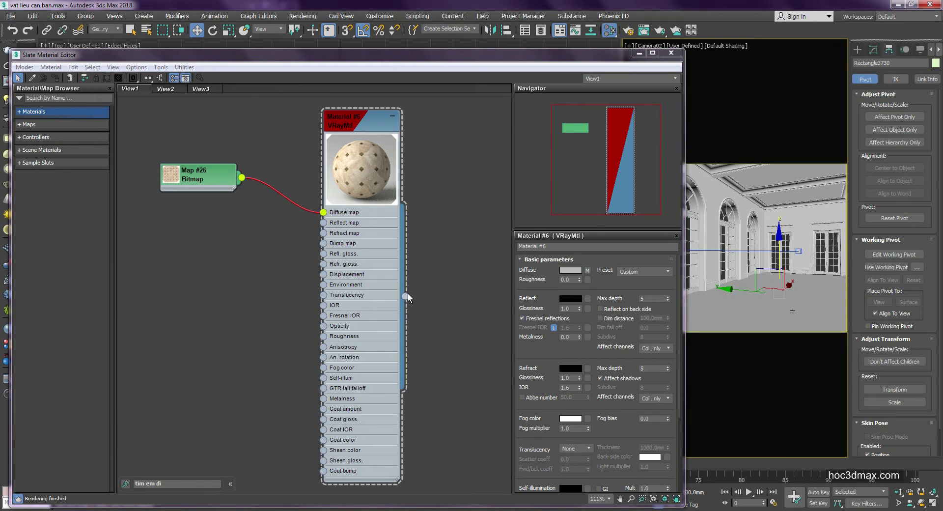
{"action": "left_click_drag", "start_coordinate": [405, 296], "coordinate": [765, 323]}
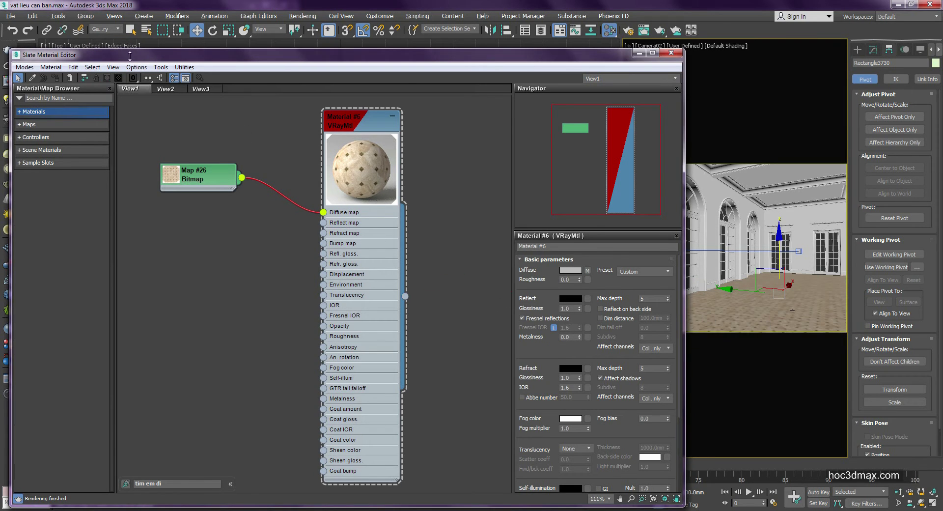
Step: Reset the Selection Filter to All and maximize the Slate Material Editor
{"action": "left_click", "coordinate": [104, 30]}
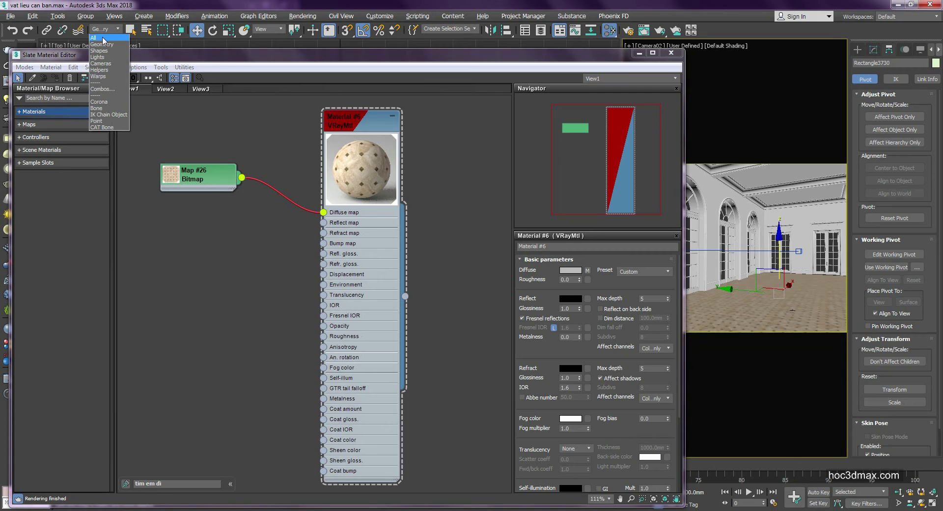
{"action": "left_click", "coordinate": [103, 39]}
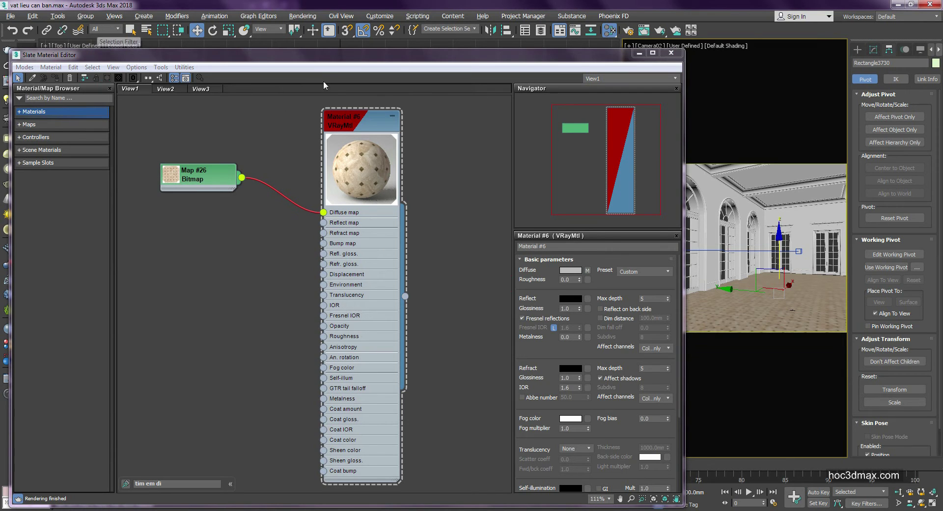
{"action": "scroll", "coordinate": [416, 252], "scroll_direction": "up", "scroll_amount": 1}
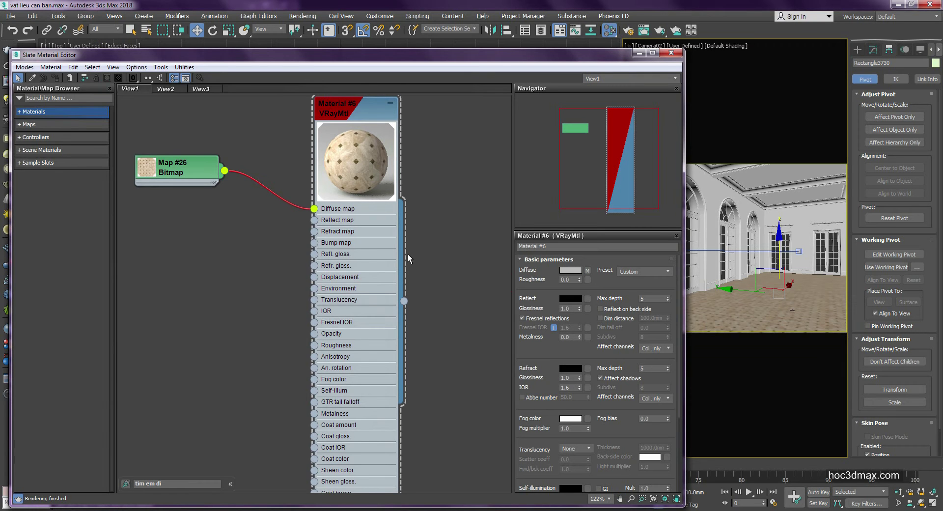
{"action": "double_click", "coordinate": [618, 55]}
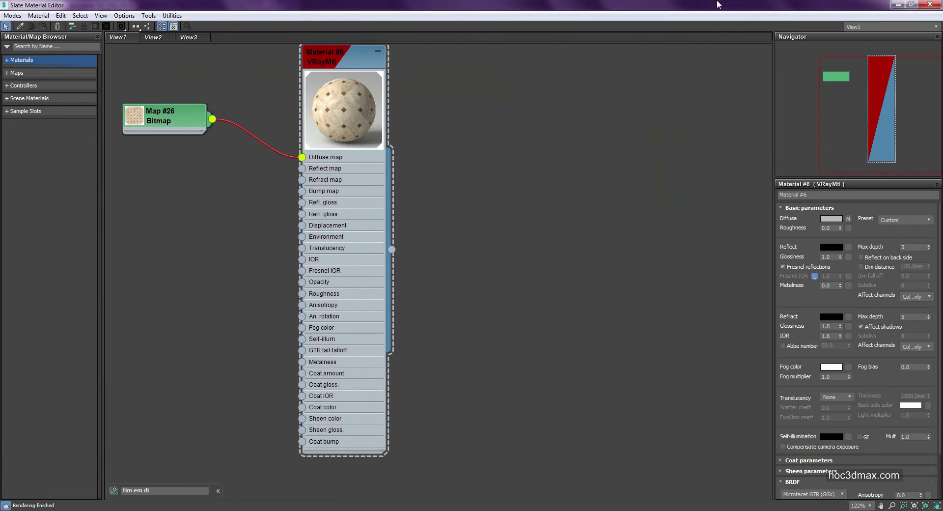
Step: Switch the camera viewport to V-Ray Viewport IPR and move Map #26 closer to Material #6
{"action": "left_click_drag", "start_coordinate": [717, 4], "coordinate": [387, 22]}
{"action": "left_click", "coordinate": [679, 48]}
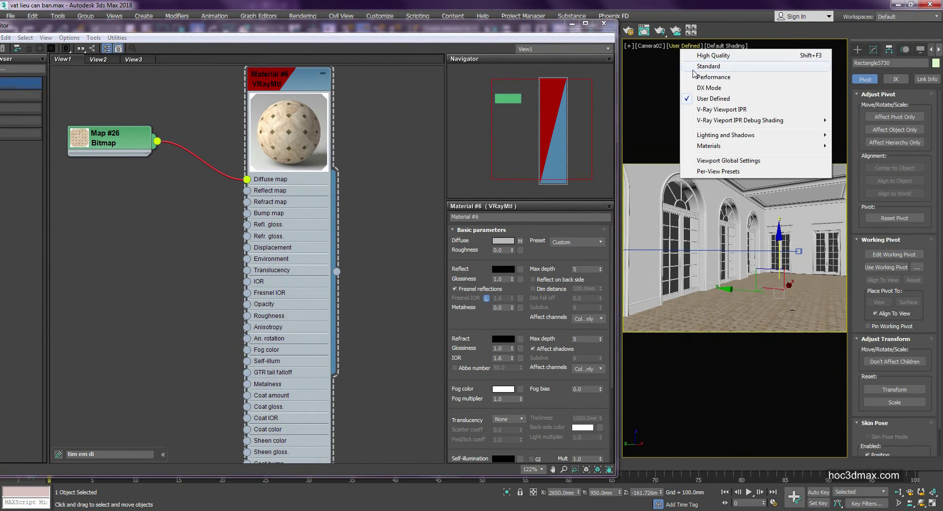
{"action": "left_click", "coordinate": [715, 110]}
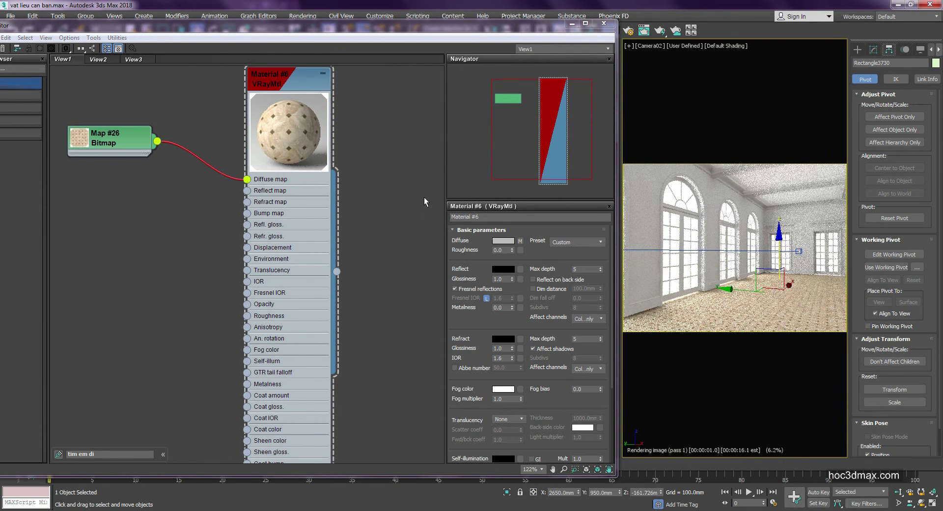
{"action": "middle_click_drag", "start_coordinate": [365, 176], "coordinate": [422, 178]}
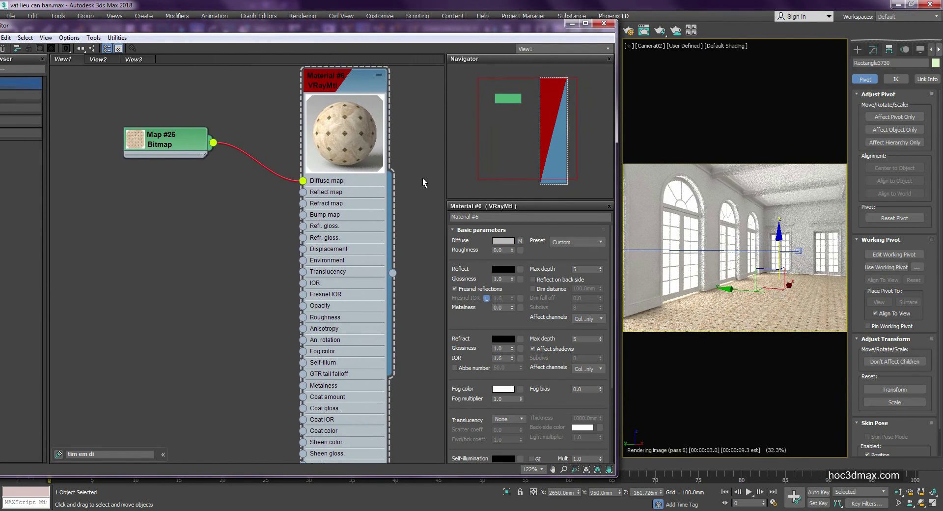
{"action": "scroll", "coordinate": [302, 184], "scroll_direction": "up", "scroll_amount": 1}
{"action": "left_click_drag", "start_coordinate": [167, 136], "coordinate": [209, 178]}
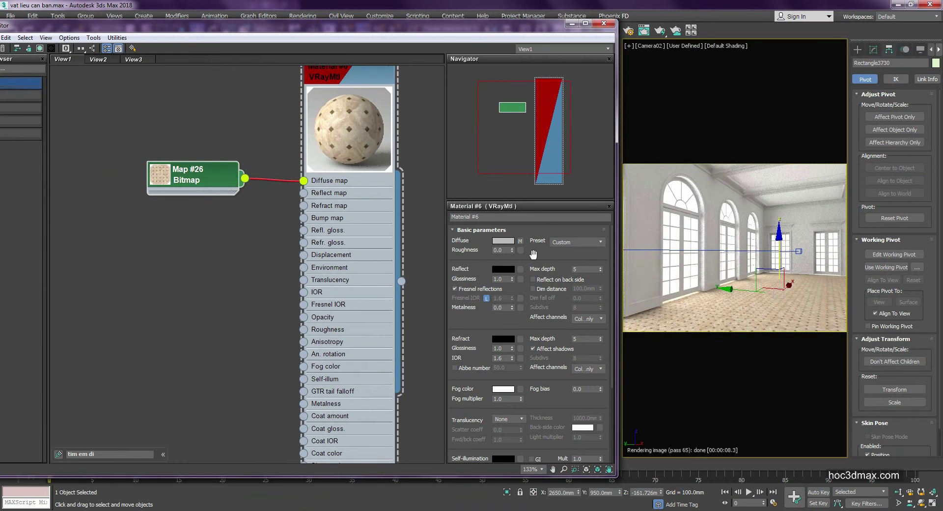
Step: Collapse all of Material #6's rollouts, open Maps and switch off the Diffuse map
{"action": "right_click", "coordinate": [510, 304]}
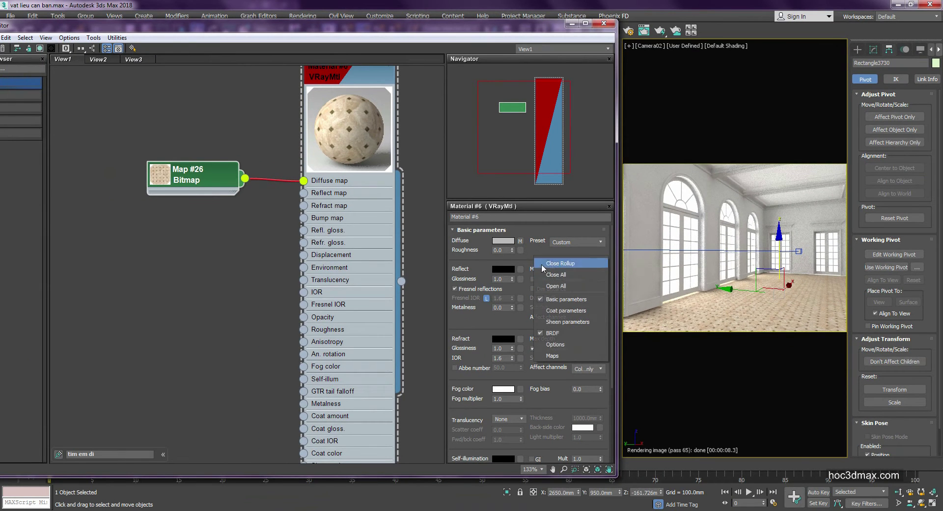
{"action": "left_click", "coordinate": [546, 274]}
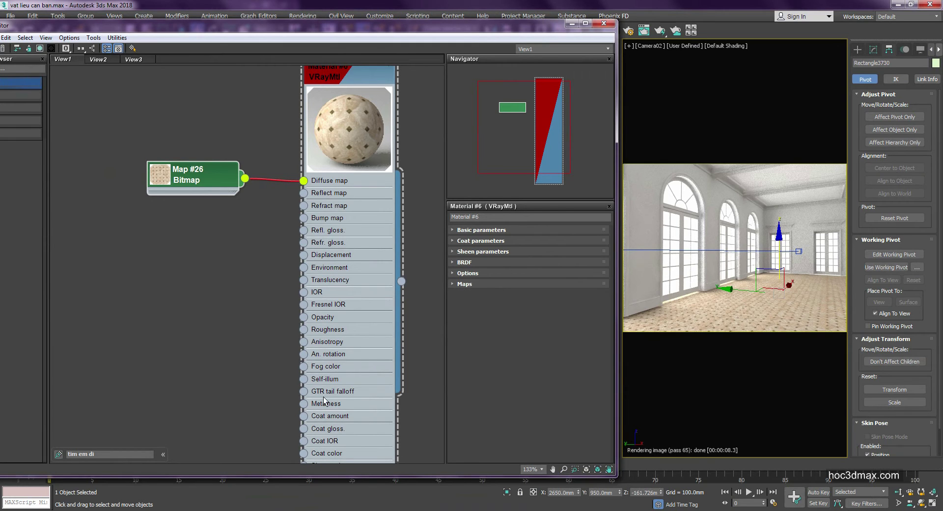
{"action": "left_click", "coordinate": [477, 284]}
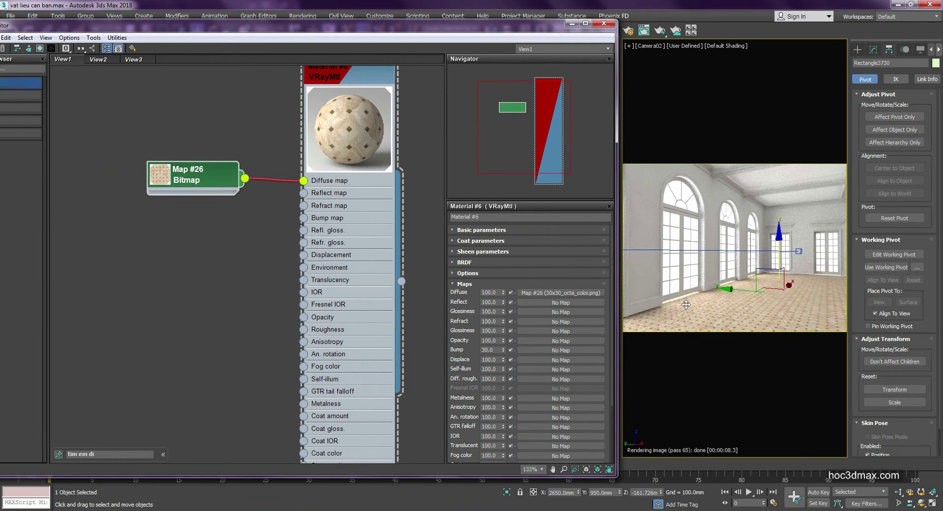
{"action": "left_click", "coordinate": [491, 230]}
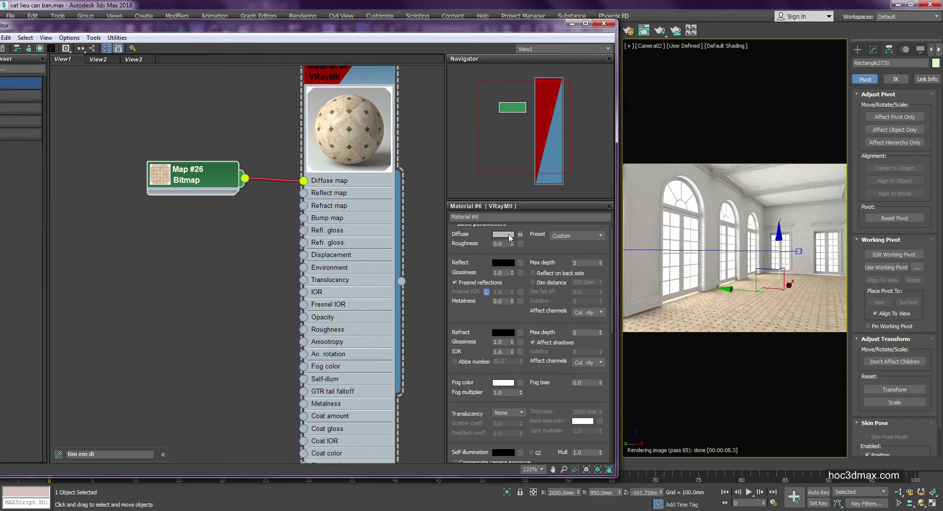
{"action": "scroll", "coordinate": [519, 233], "scroll_direction": "up", "scroll_amount": 1}
{"action": "left_click", "coordinate": [518, 230]}
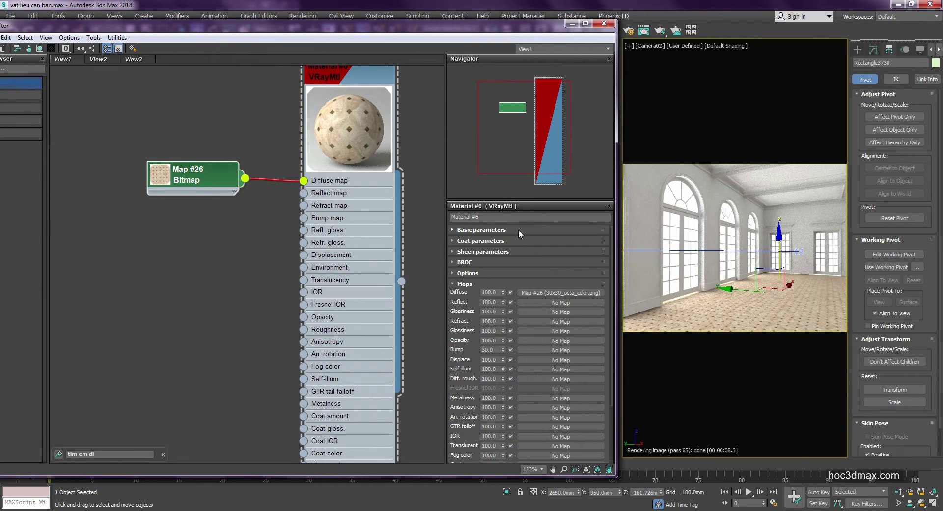
{"action": "left_click", "coordinate": [511, 293]}
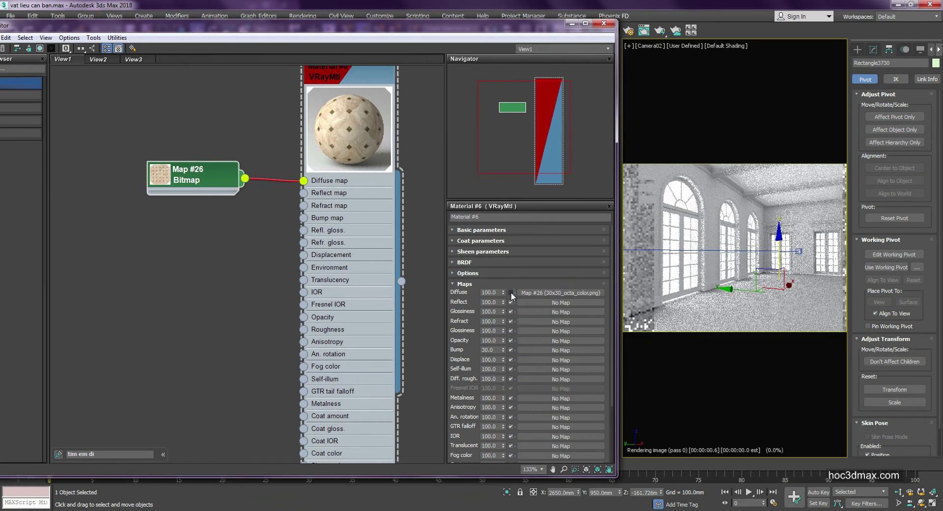
{"action": "left_click", "coordinate": [524, 230]}
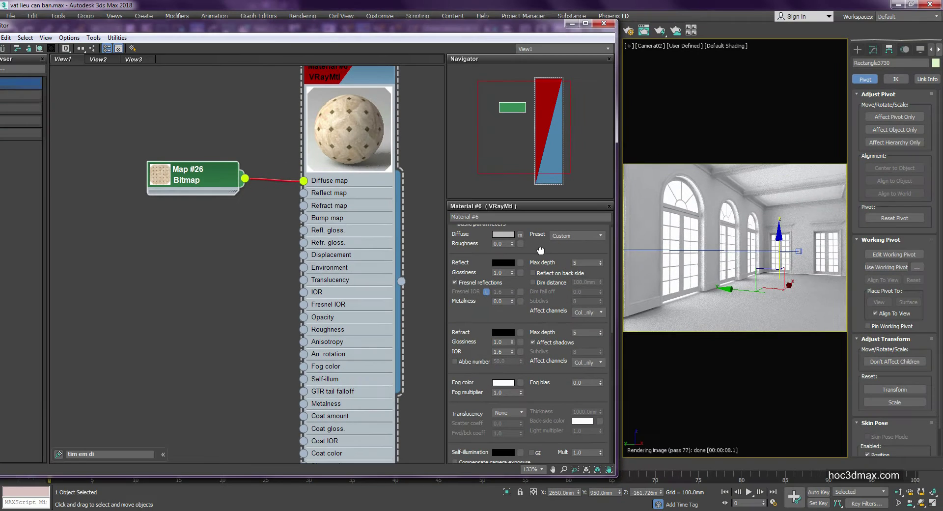
Step: Collapse all rollouts again, re-enable the Diffuse map and close the Maps rollout
{"action": "right_click", "coordinate": [484, 258]}
{"action": "left_click", "coordinate": [510, 301]}
{"action": "left_click", "coordinate": [465, 283]}
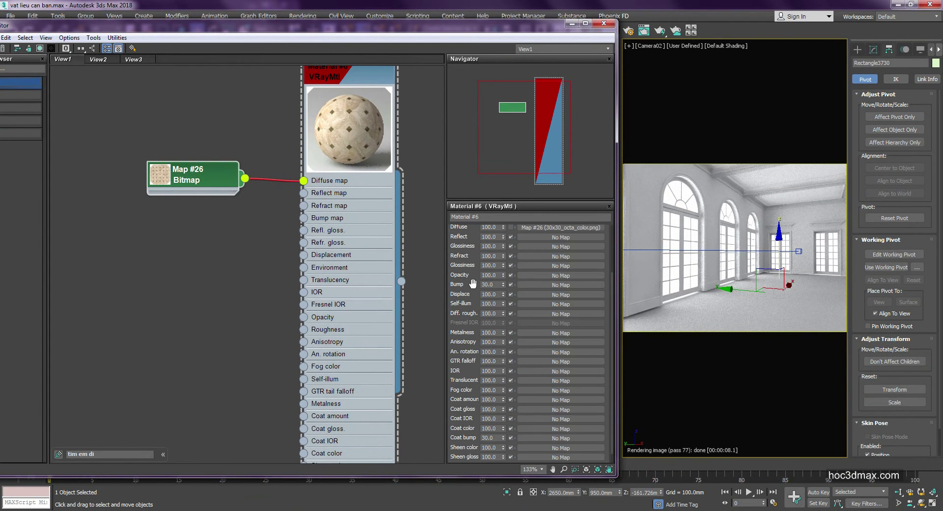
{"action": "left_click", "coordinate": [511, 288]}
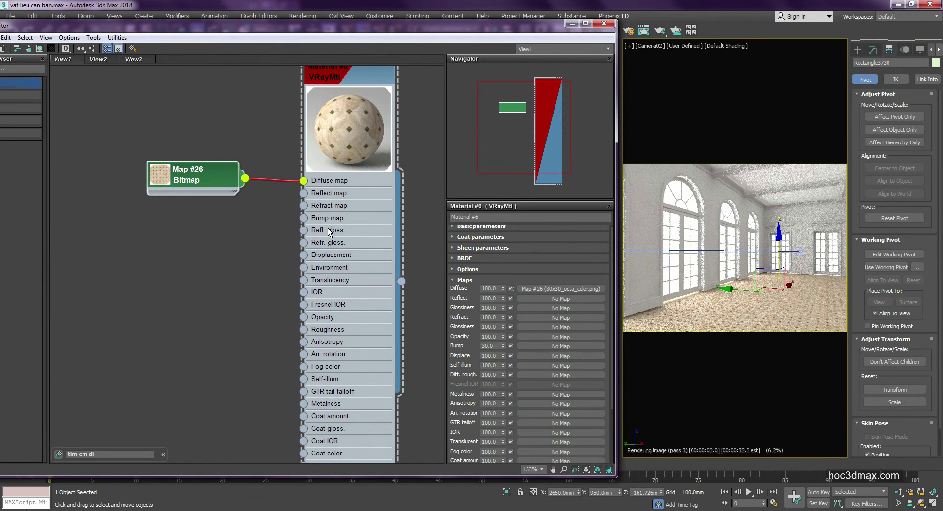
{"action": "left_click", "coordinate": [464, 279]}
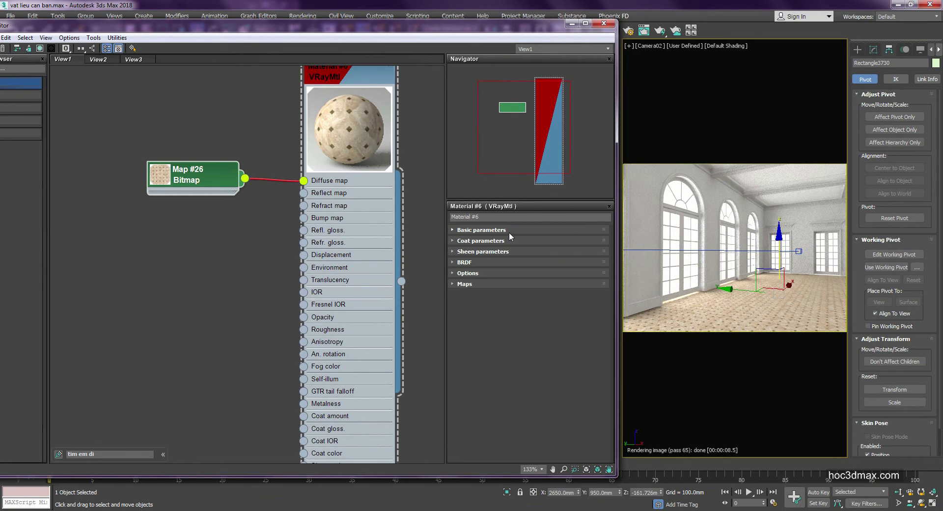
Step: Set the Map #26 bitmap's U and V tiling to 0.3 to enlarge the floor tiles
{"action": "double_click", "coordinate": [201, 175]}
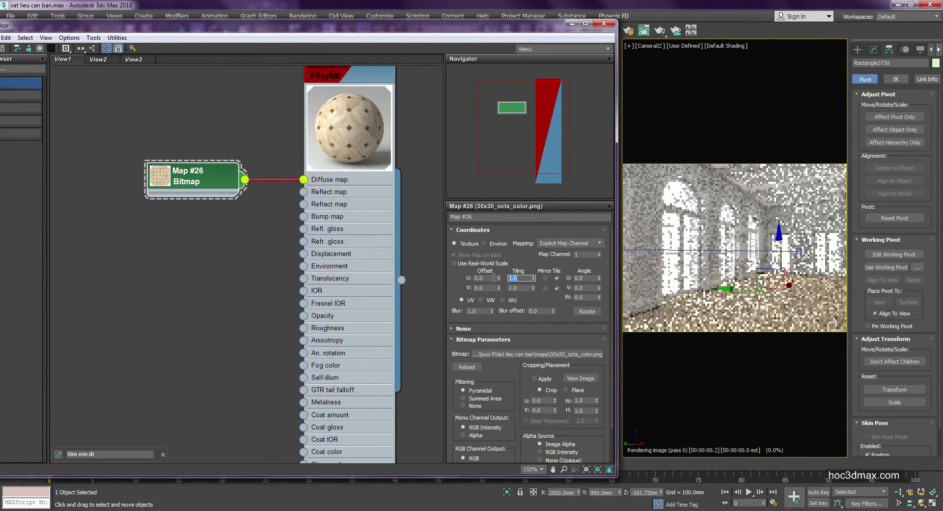
{"action": "double_click", "coordinate": [514, 288]}
{"action": "double_click", "coordinate": [512, 278]}
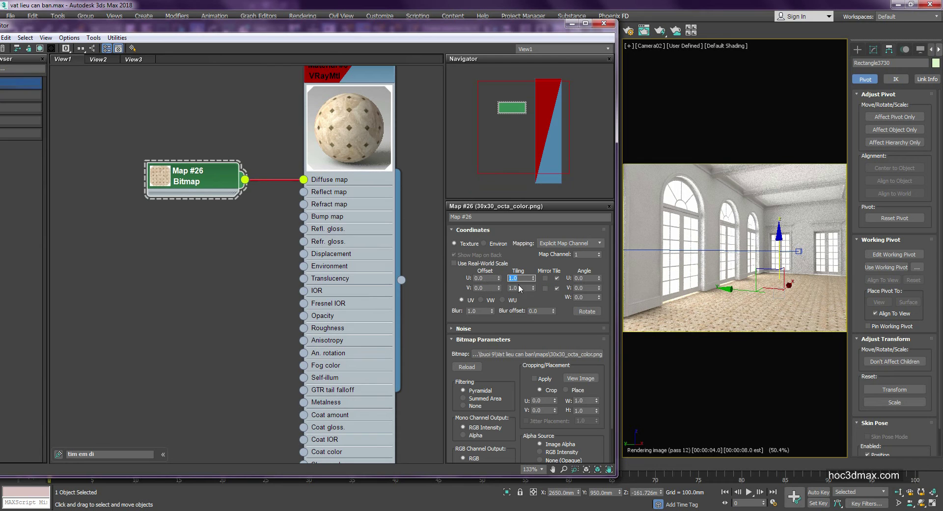
{"action": "type", "text": "0.3"}
{"action": "double_click", "coordinate": [521, 288]}
{"action": "type", "text": ".3"}
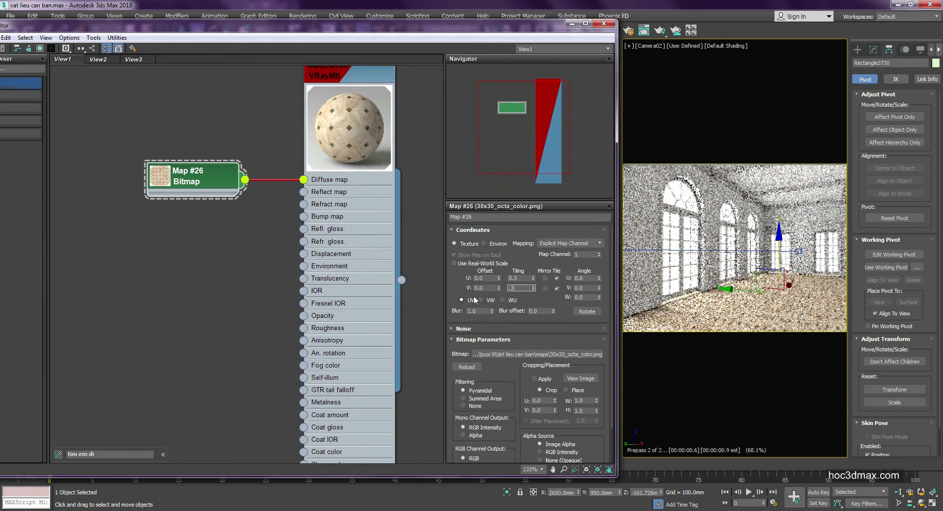
{"action": "key", "text": "Return"}
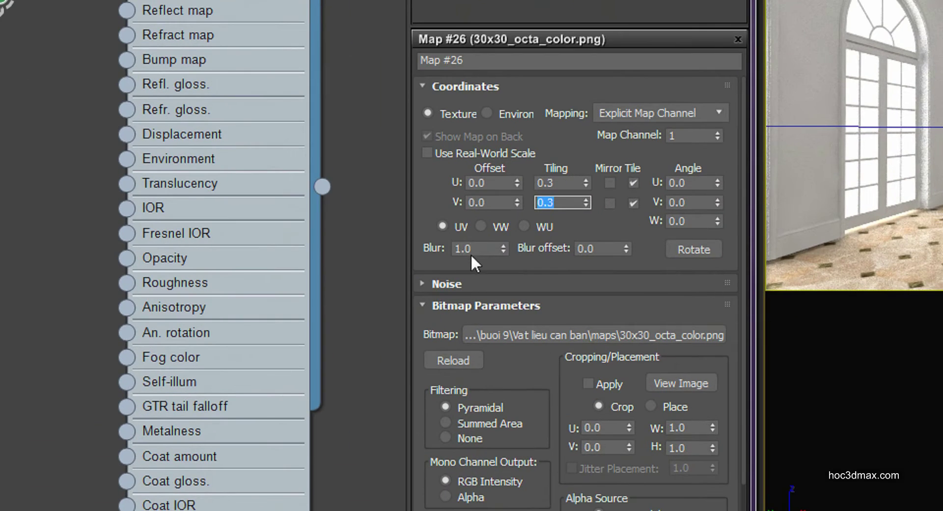
{"action": "double_click", "coordinate": [467, 312]}
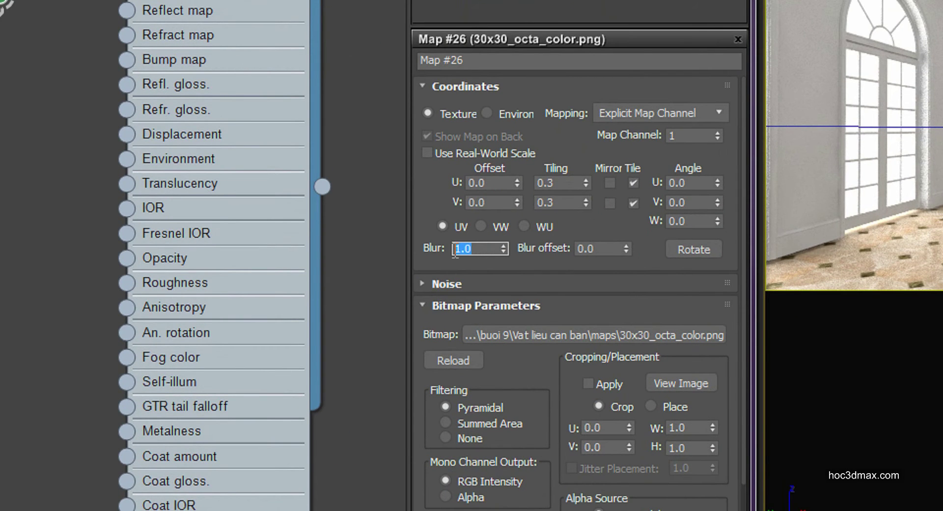
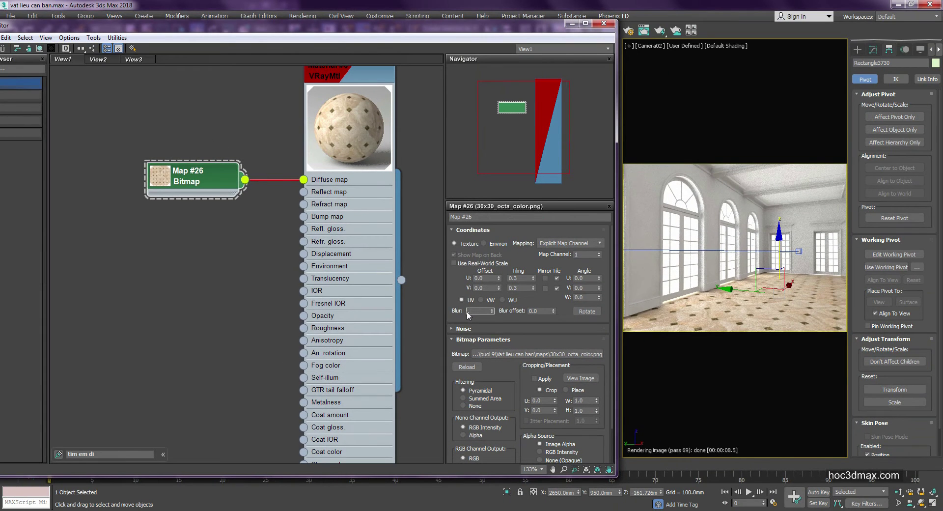
Step: Apply a 0.1 blur to the floor bitmap and expand Material #6's Basic parameters in a taller panel
{"action": "key", "text": "Return"}
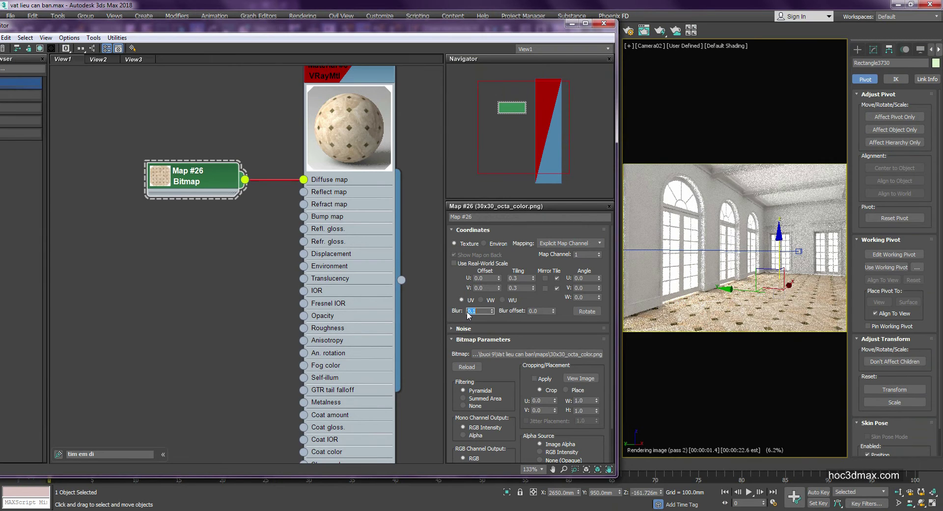
{"action": "left_click", "coordinate": [365, 132]}
{"action": "left_click", "coordinate": [481, 229]}
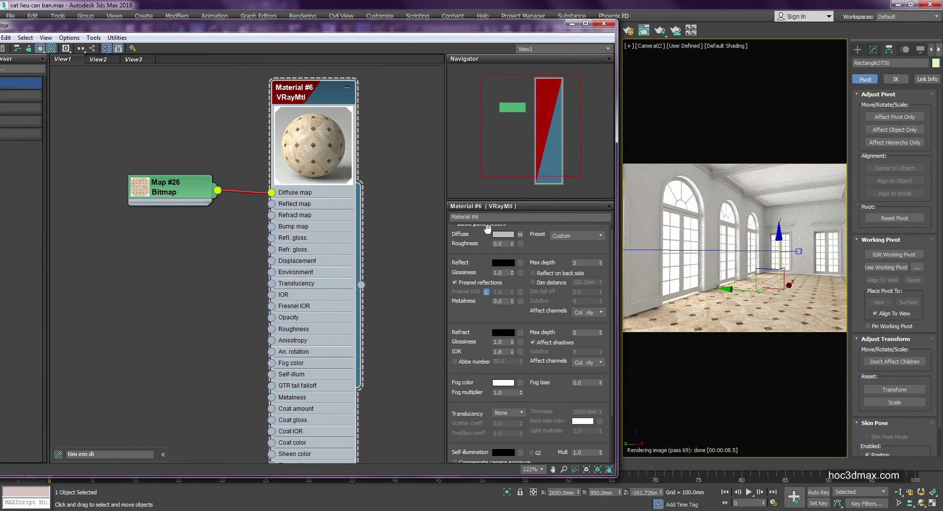
{"action": "left_click_drag", "start_coordinate": [512, 198], "coordinate": [500, 185]}
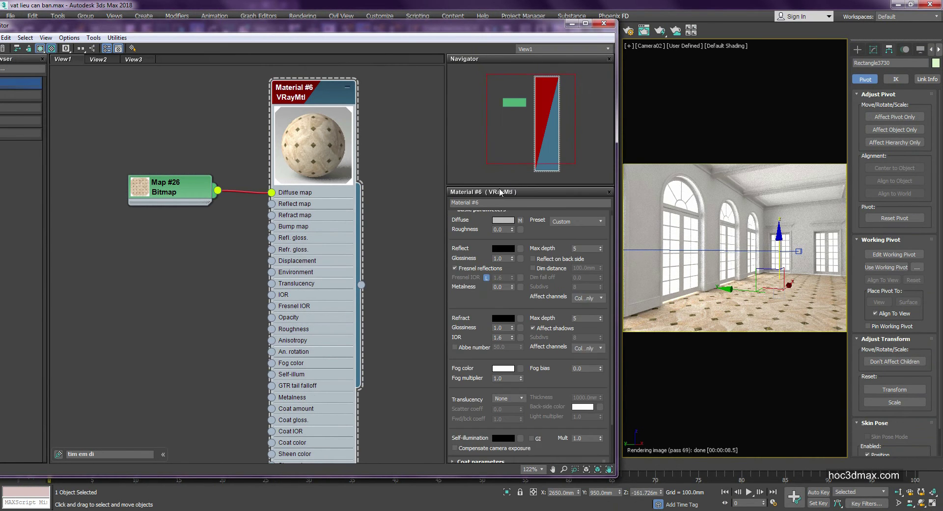
Step: Open a preview window for Material #6, close the Navigator and dock the preview above the parameters
{"action": "right_click", "coordinate": [321, 142]}
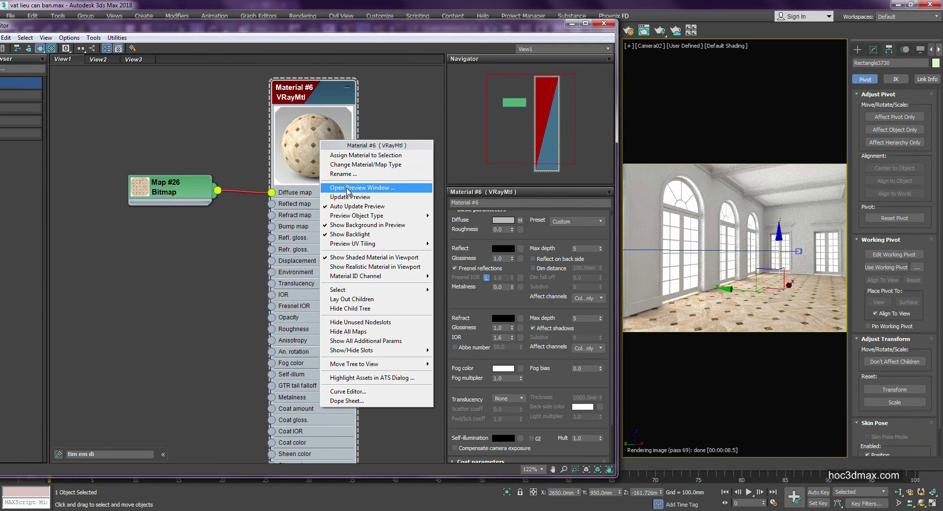
{"action": "left_click", "coordinate": [347, 189]}
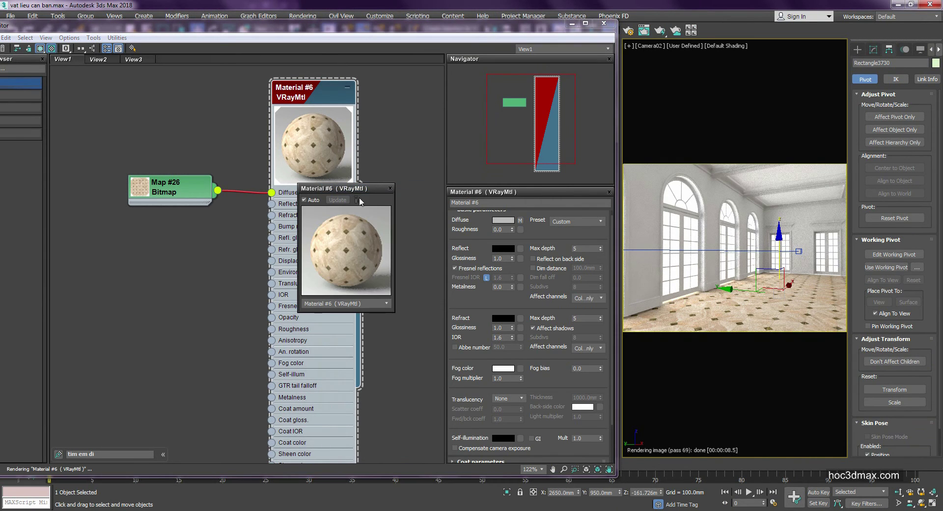
{"action": "left_click", "coordinate": [609, 60]}
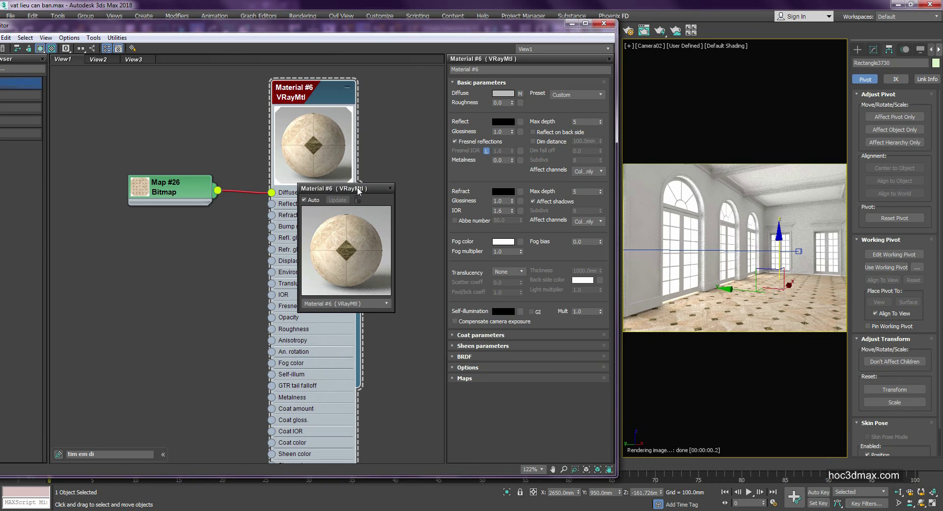
{"action": "left_click_drag", "start_coordinate": [357, 189], "coordinate": [534, 102]}
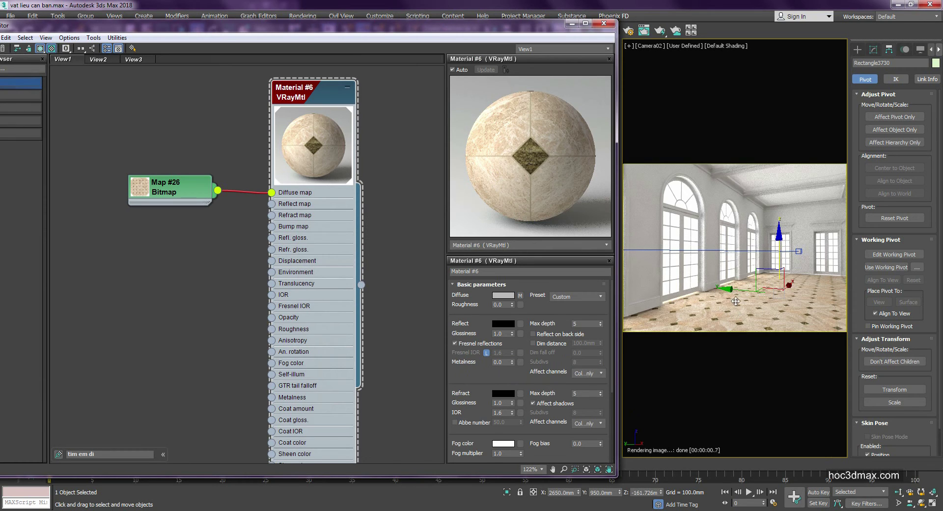
{"action": "left_click_drag", "start_coordinate": [540, 314], "coordinate": [541, 291]}
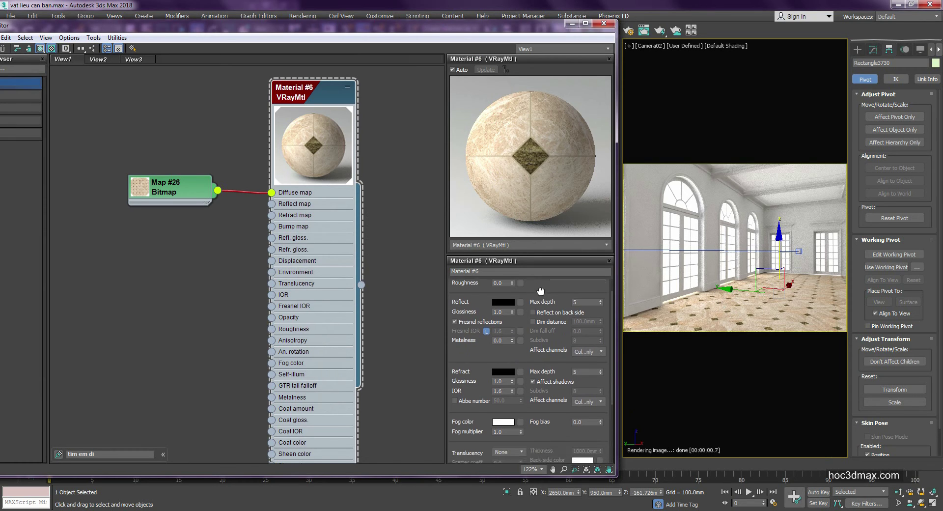
{"action": "left_click_drag", "start_coordinate": [467, 356], "coordinate": [467, 364]}
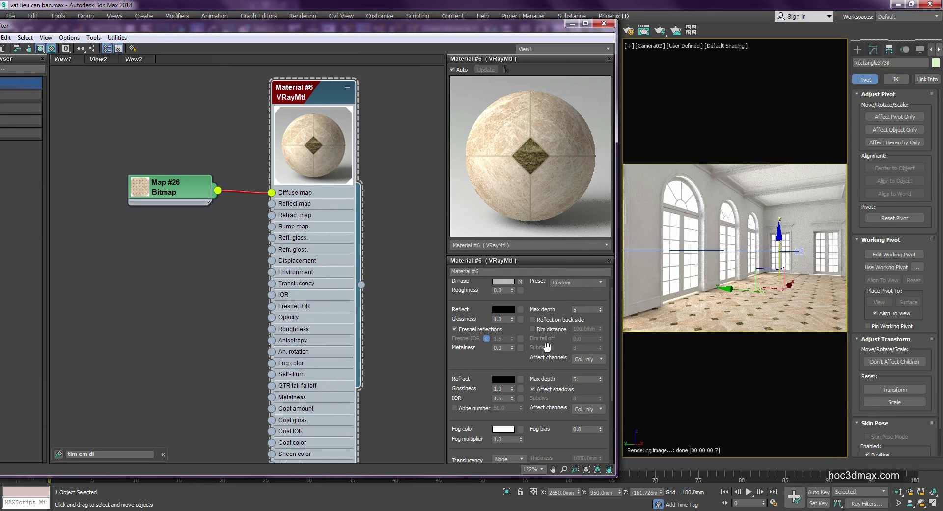
{"action": "mouse_move", "coordinate": [546, 347]}
{"action": "left_mouse_down"}
{"action": "mouse_move", "coordinate": [546, 339]}
{"action": "mouse_move", "coordinate": [549, 361]}
{"action": "left_mouse_up"}
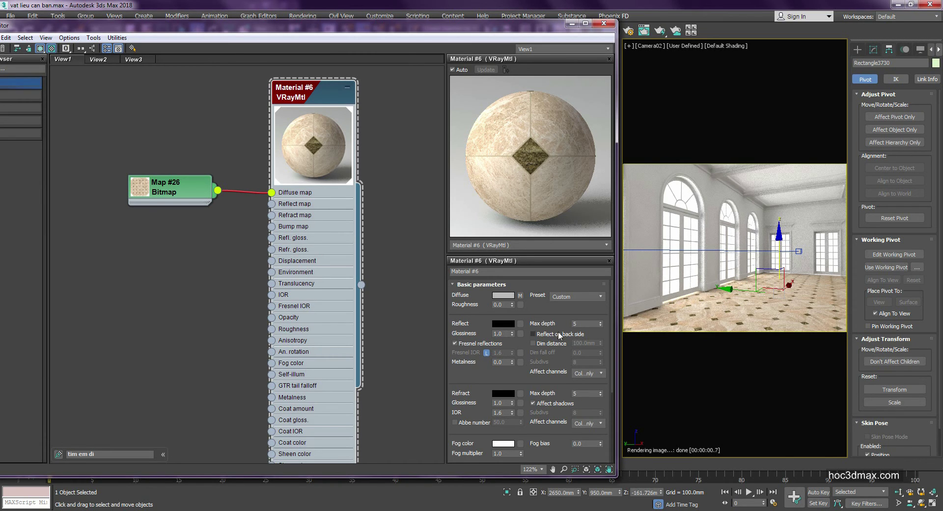
Step: Set the Reflect colour to light grey (Value about 212) and Reflect Glossiness to 0.9
{"action": "left_click", "coordinate": [503, 323]}
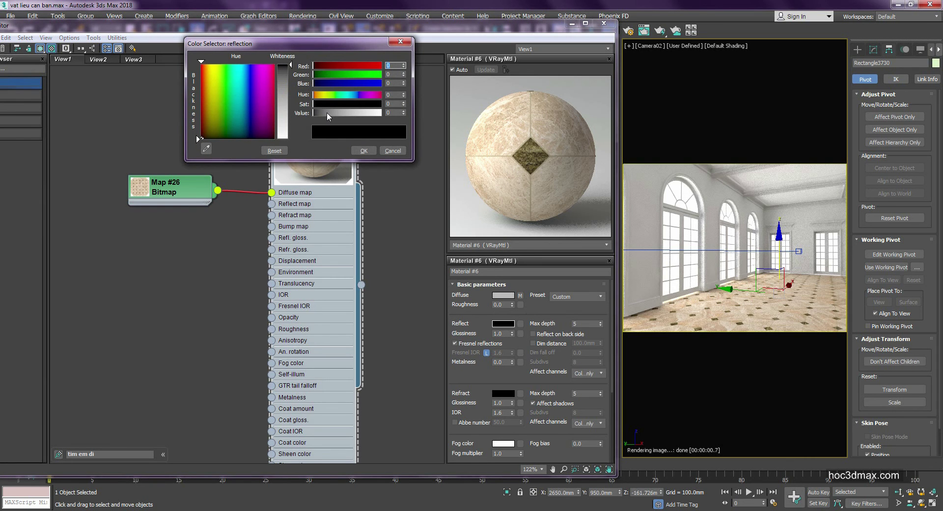
{"action": "left_click_drag", "start_coordinate": [326, 113], "coordinate": [366, 150]}
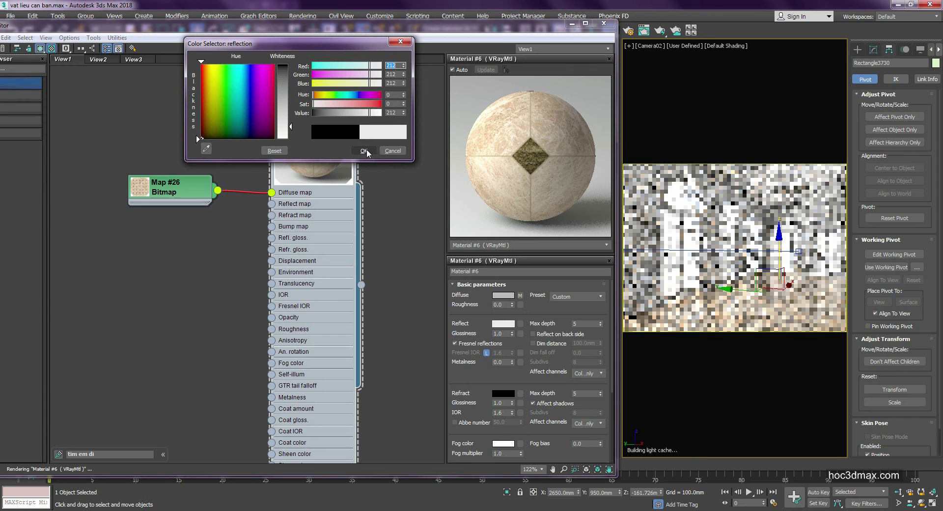
{"action": "left_click", "coordinate": [364, 151]}
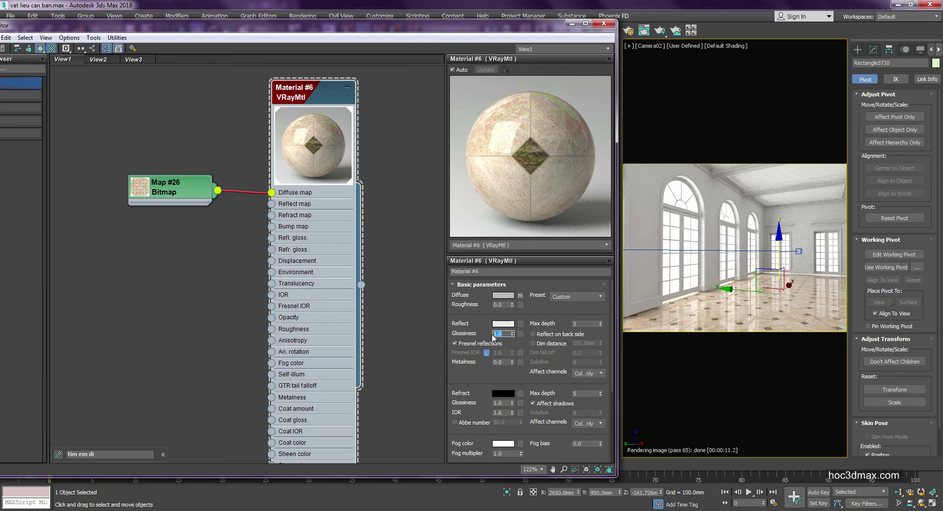
{"action": "type", "text": ".9"}
{"action": "key", "text": "Return"}
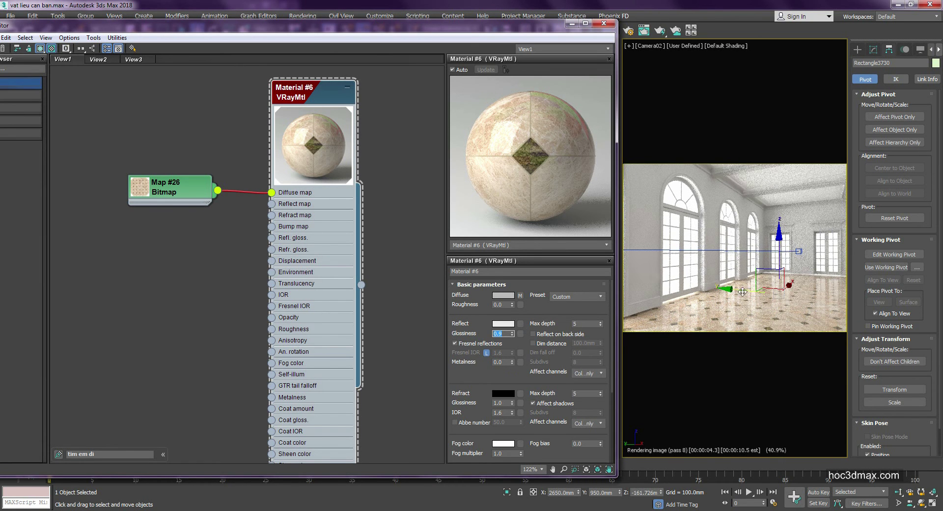
Step: Turn off V-Ray Viewport IPR and render the camera view with Shift+Q
{"action": "left_click", "coordinate": [687, 46]}
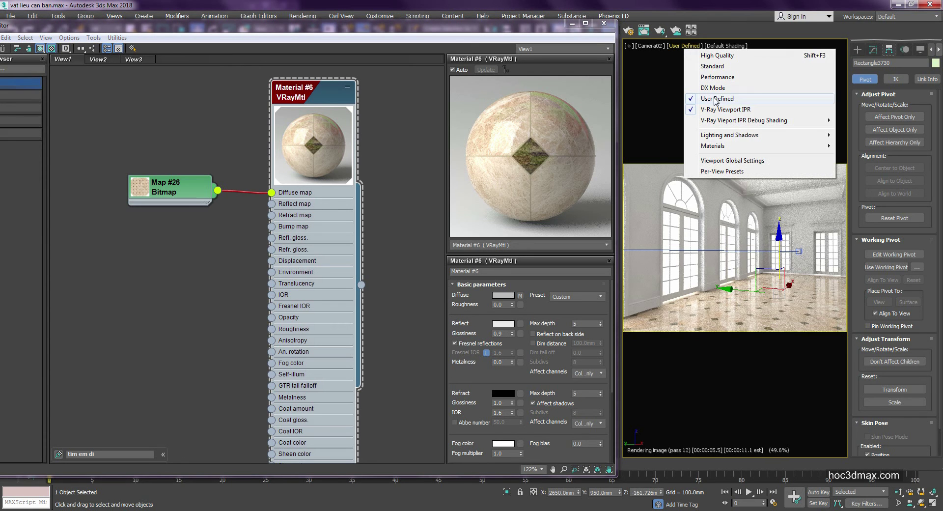
{"action": "left_click", "coordinate": [717, 109]}
{"action": "left_click_drag", "start_coordinate": [27, 22], "coordinate": [5, 81]}
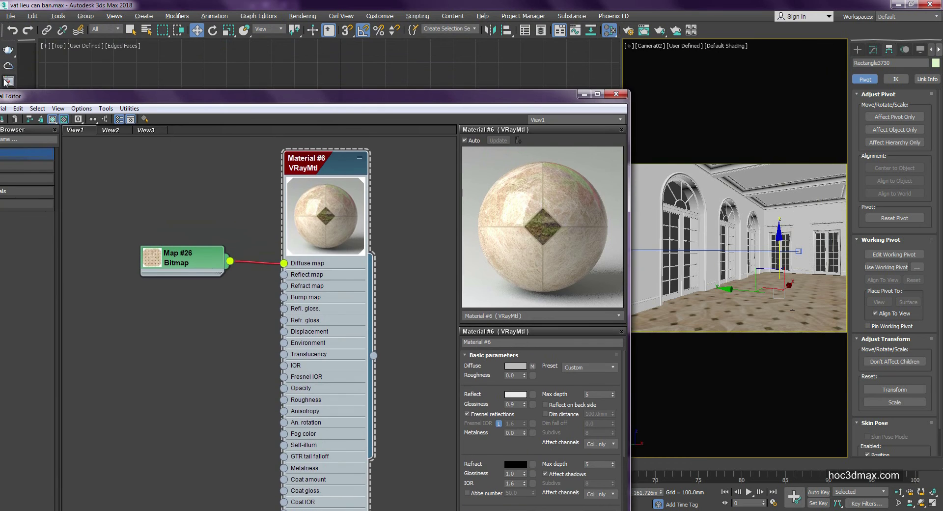
{"action": "key", "text": "shift+q"}
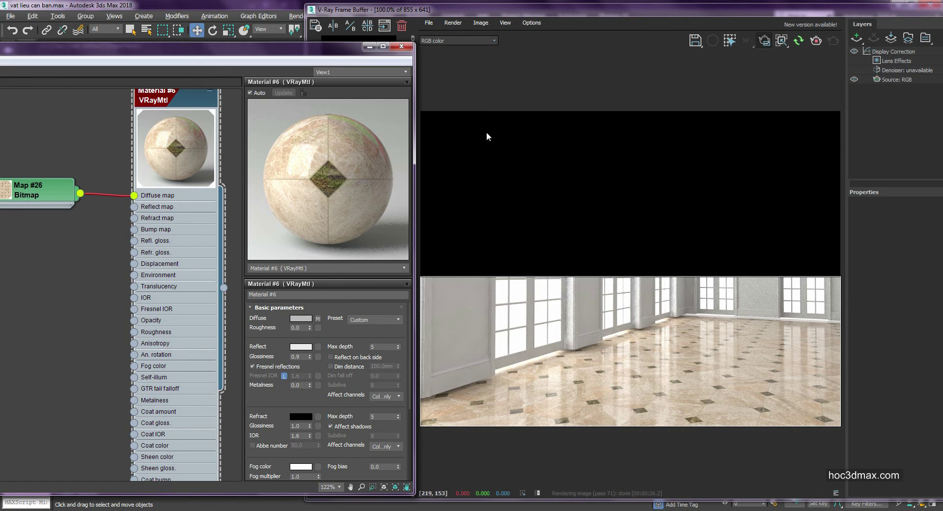
Step: Set the marble material's Reflect Glossiness back to 1.0
{"action": "left_click", "coordinate": [400, 20]}
{"action": "left_click", "coordinate": [316, 26]}
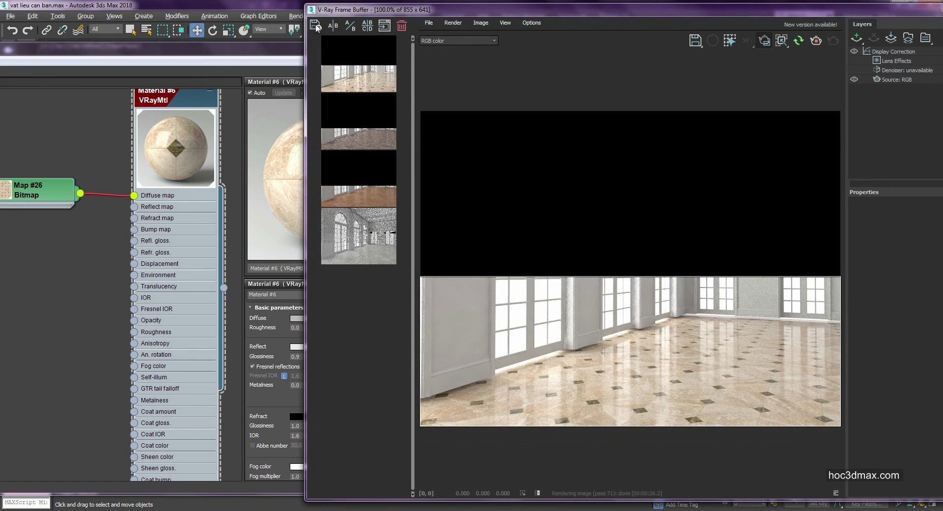
{"action": "left_click", "coordinate": [271, 328]}
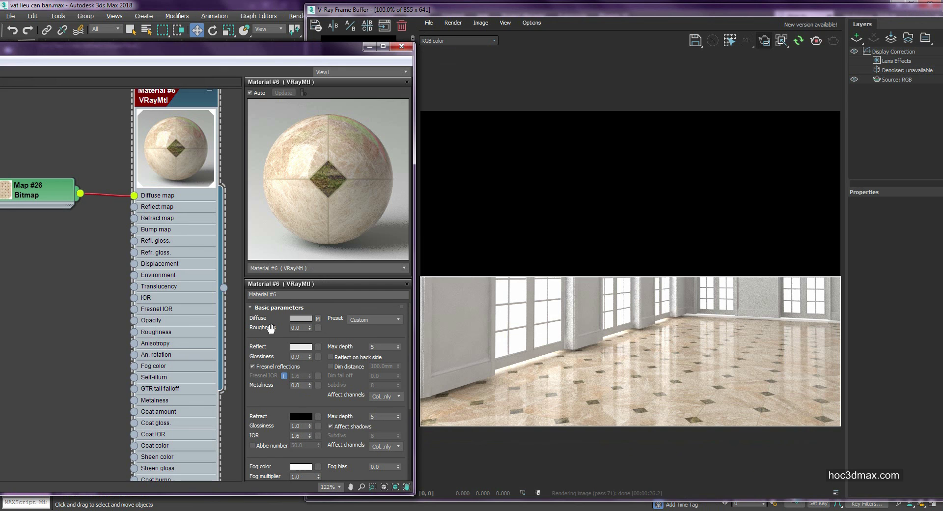
{"action": "left_click", "coordinate": [303, 357]}
{"action": "type", "text": "1"}
{"action": "key", "text": "Return"}
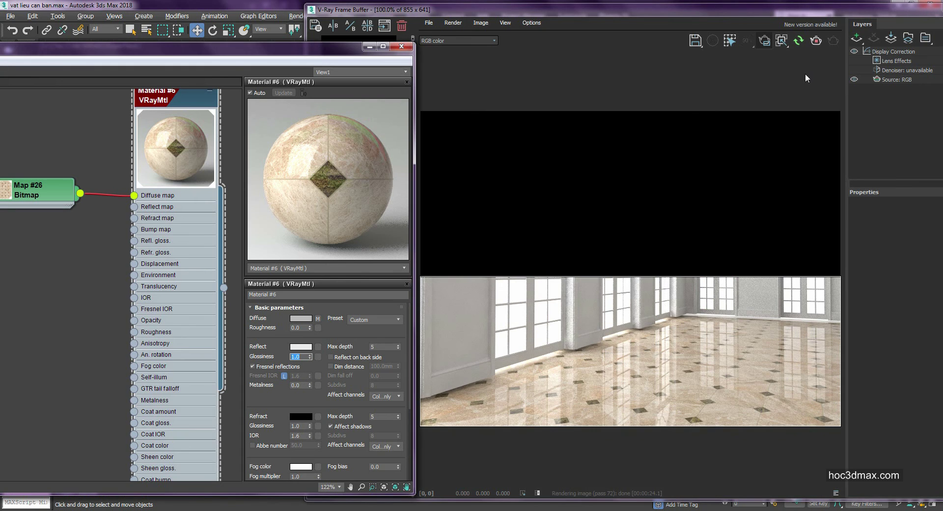
Step: Save the render to history and compare the two floor renders with an A/B split
{"action": "left_click", "coordinate": [815, 42]}
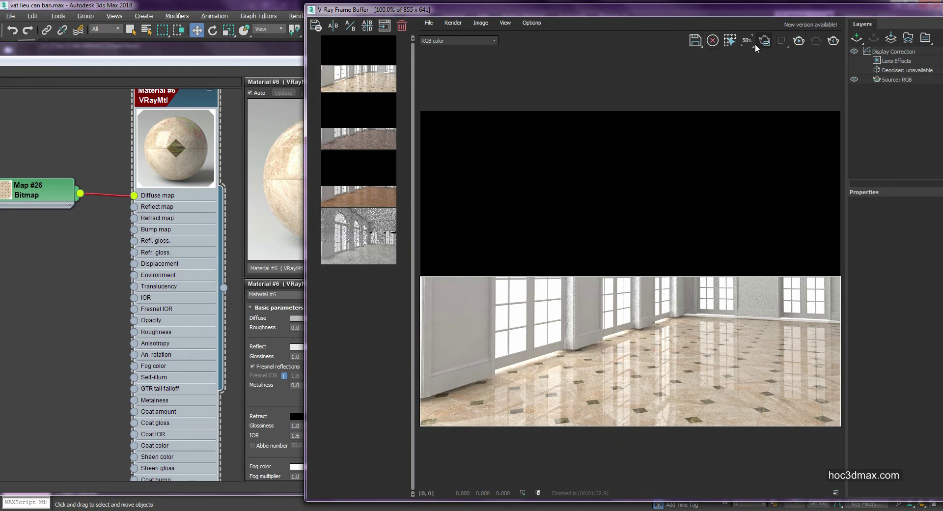
{"action": "left_click", "coordinate": [315, 26]}
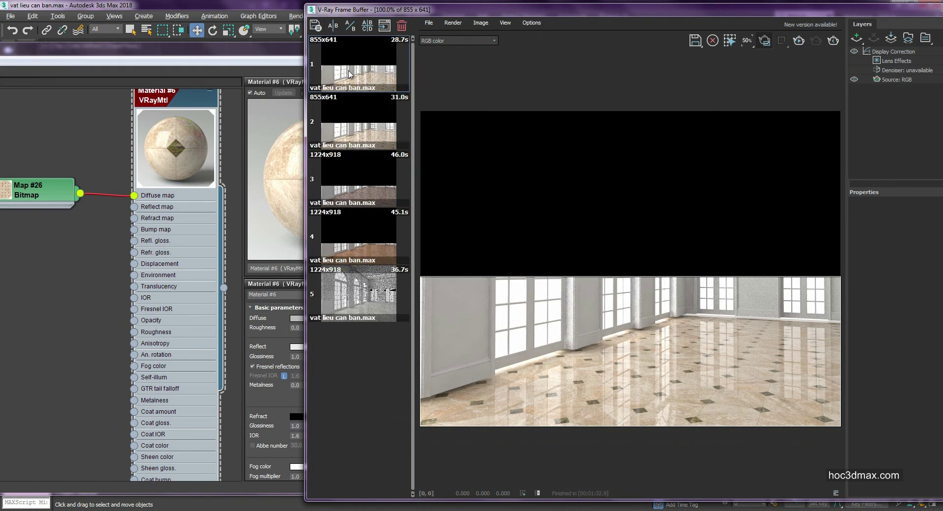
{"action": "left_click", "coordinate": [350, 74]}
{"action": "left_click", "coordinate": [333, 25]}
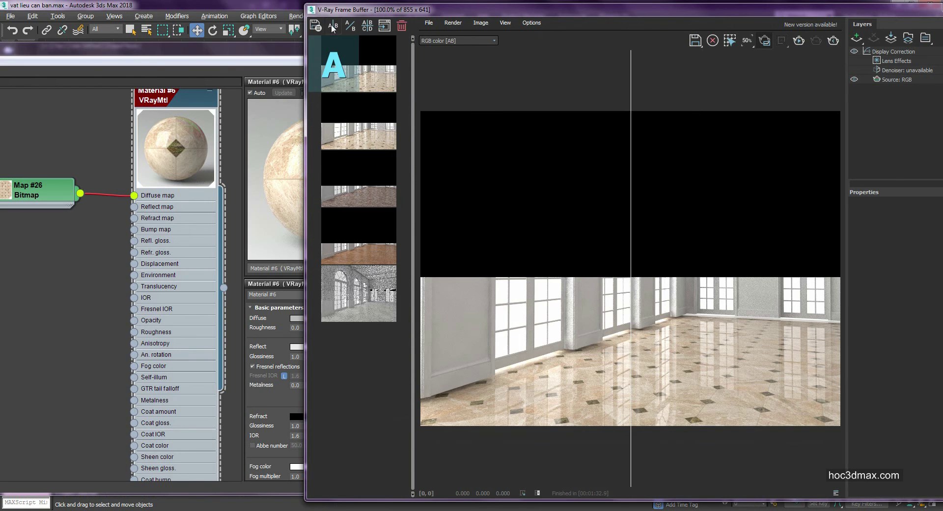
{"action": "left_click", "coordinate": [377, 129]}
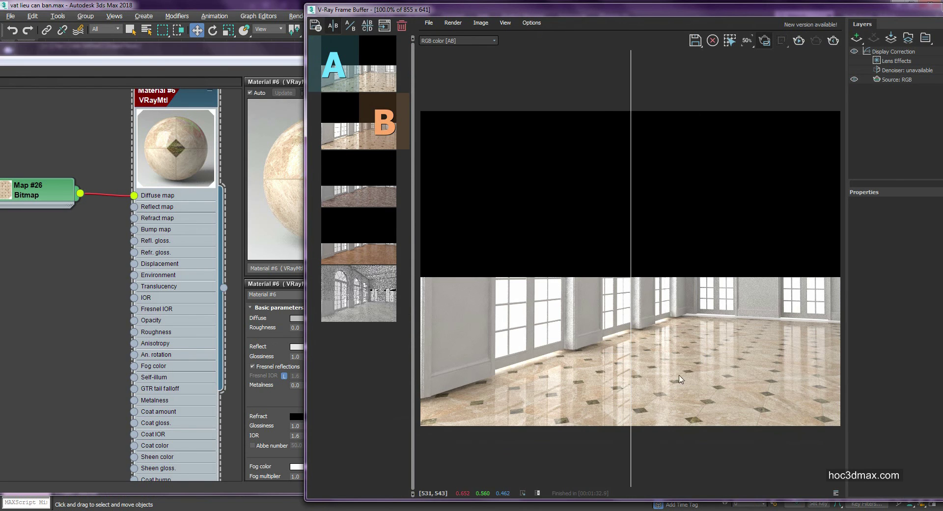
{"action": "left_click_drag", "start_coordinate": [630, 359], "coordinate": [509, 327]}
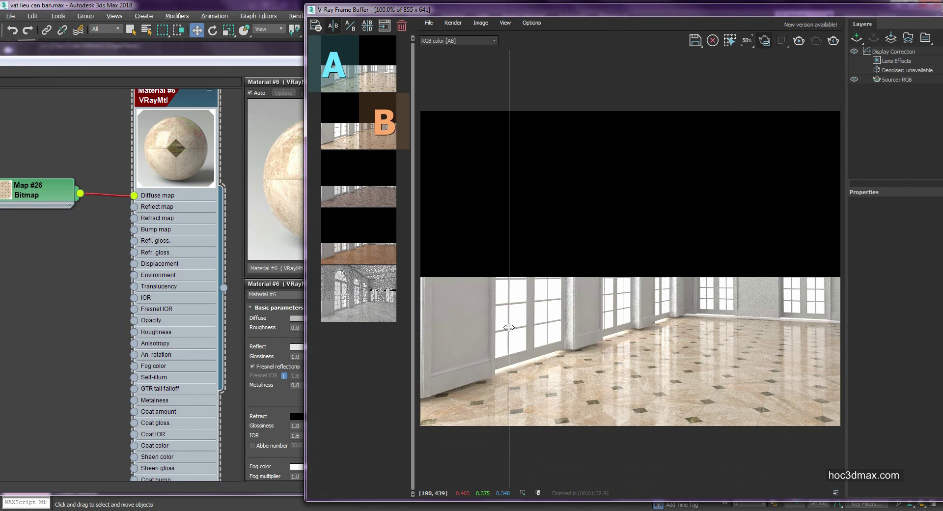
{"action": "left_click_drag", "start_coordinate": [508, 327], "coordinate": [433, 305]}
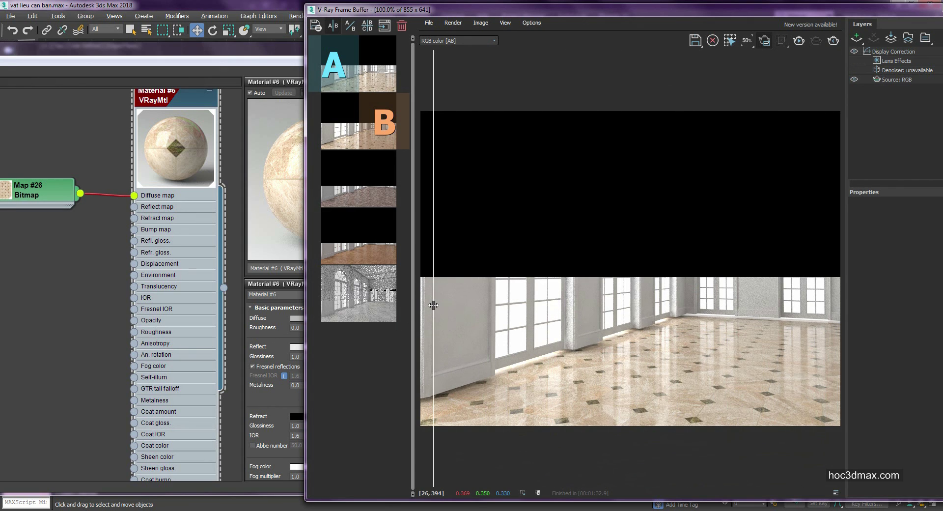
Step: Preview the 30x30_octa tile-line image and drag it into the Slate editor as a Bitmap node
{"action": "left_click", "coordinate": [151, 287]}
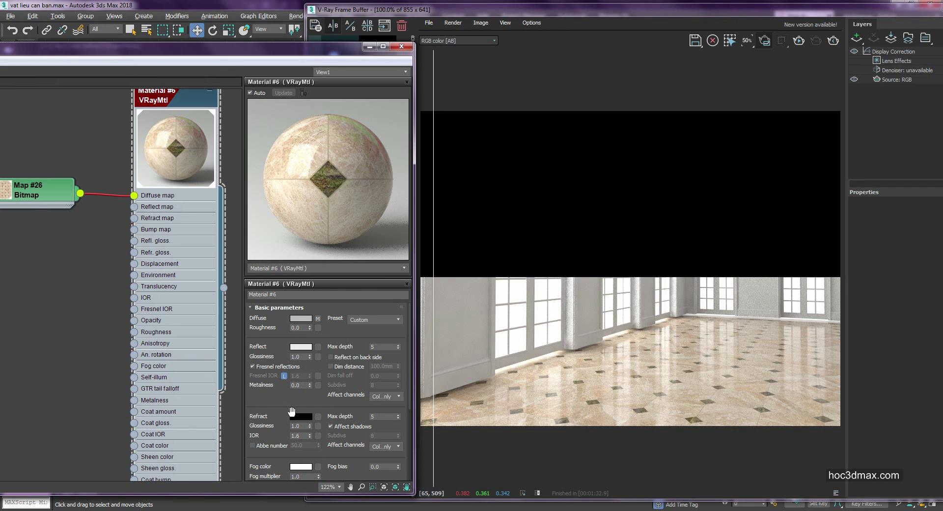
{"action": "left_click", "coordinate": [251, 475]}
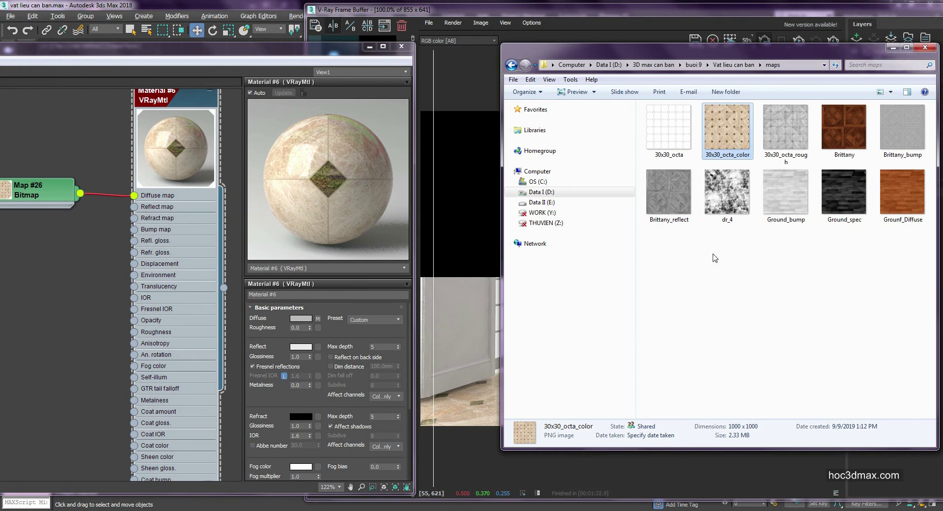
{"action": "double_click", "coordinate": [683, 142]}
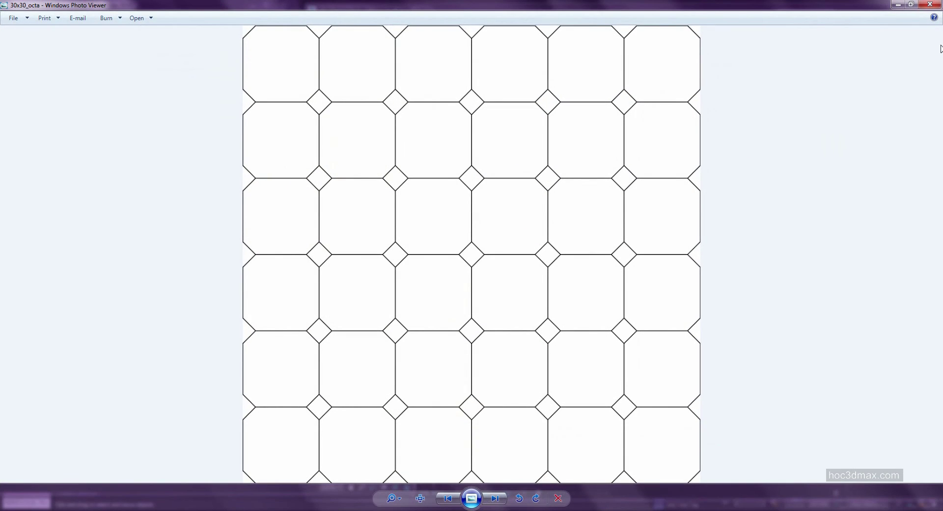
{"action": "left_click", "coordinate": [929, 4]}
{"action": "left_click_drag", "start_coordinate": [668, 129], "coordinate": [66, 305]}
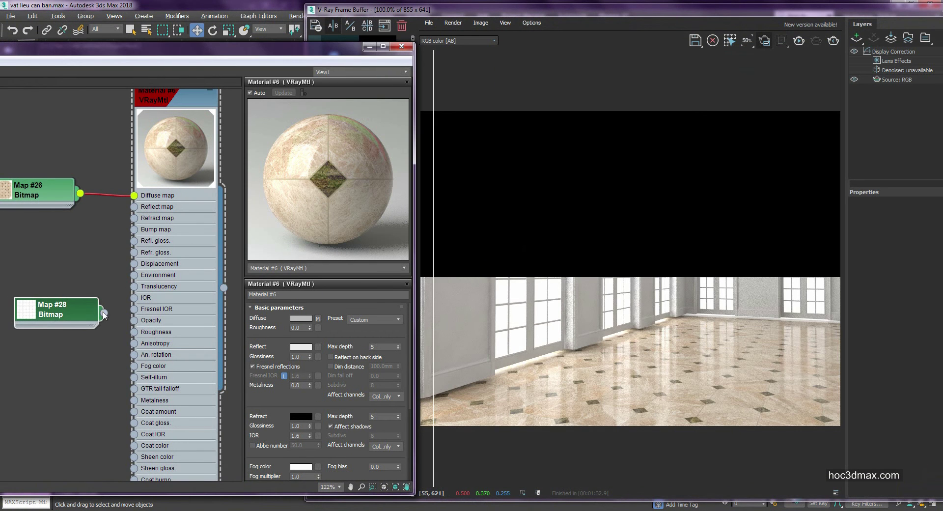
Step: Wire Map #28 into Material #6's Bump map and display Map #26's tiling settings
{"action": "left_click_drag", "start_coordinate": [101, 311], "coordinate": [134, 229]}
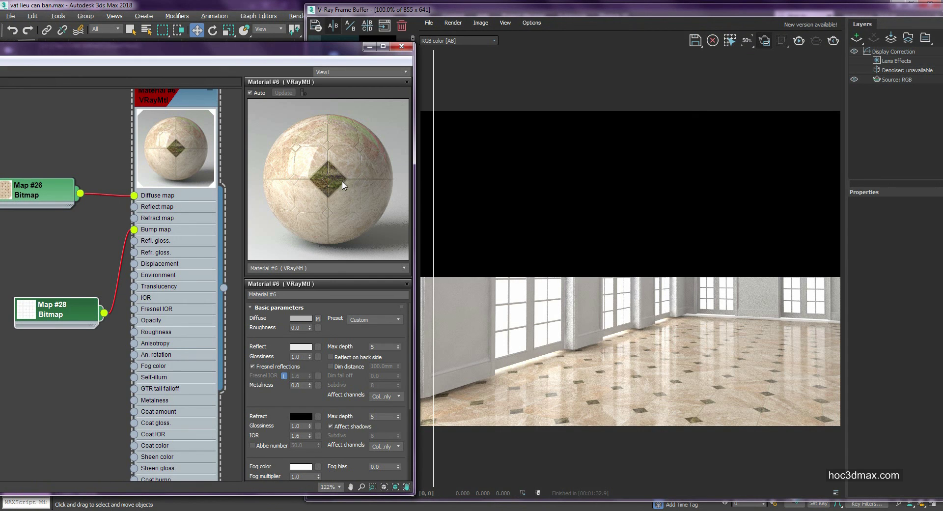
{"action": "double_click", "coordinate": [42, 199]}
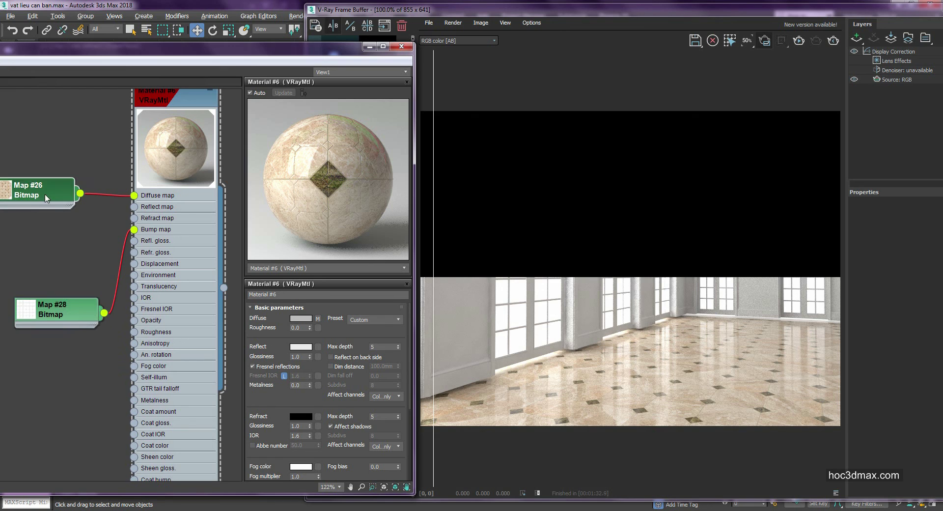
Step: Give Map #28 a tiling of 0.3 in U and V to match Map #26
{"action": "left_click", "coordinate": [320, 356]}
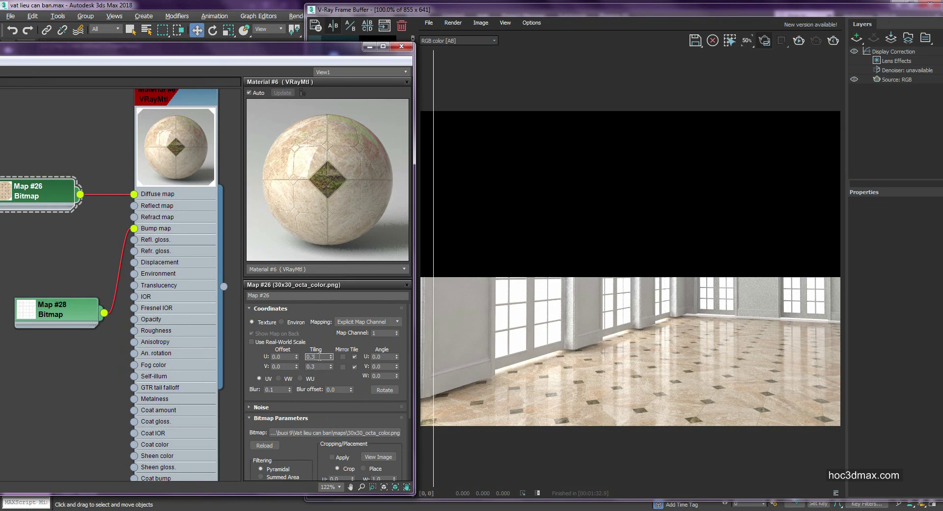
{"action": "double_click", "coordinate": [70, 314]}
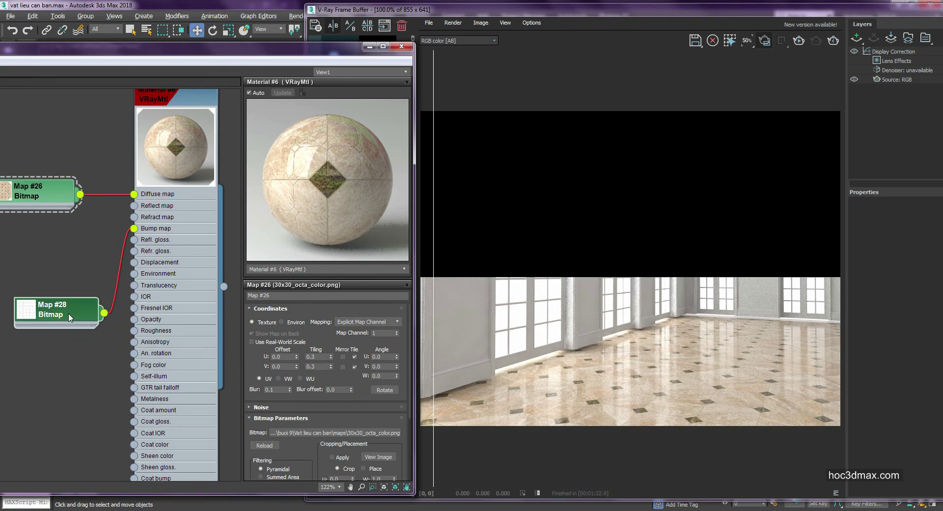
{"action": "left_click_drag", "start_coordinate": [69, 314], "coordinate": [64, 290]}
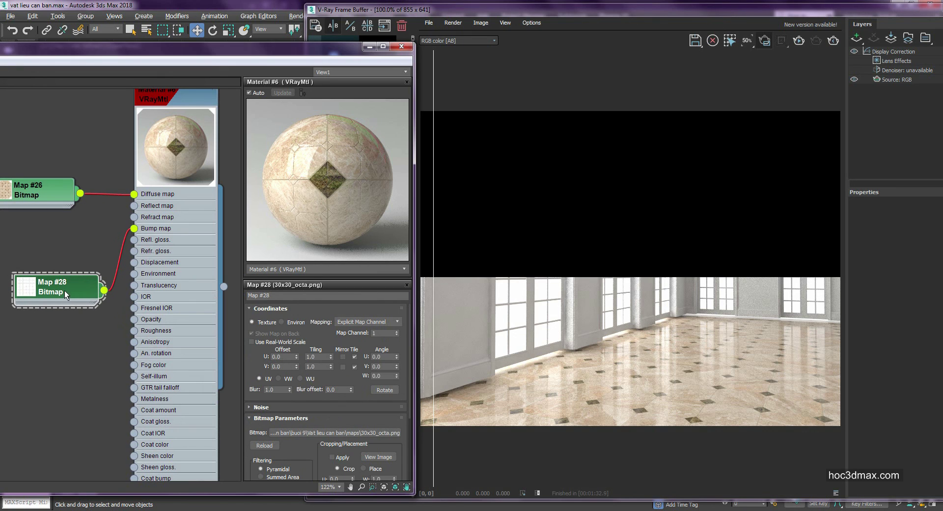
{"action": "double_click", "coordinate": [320, 356]}
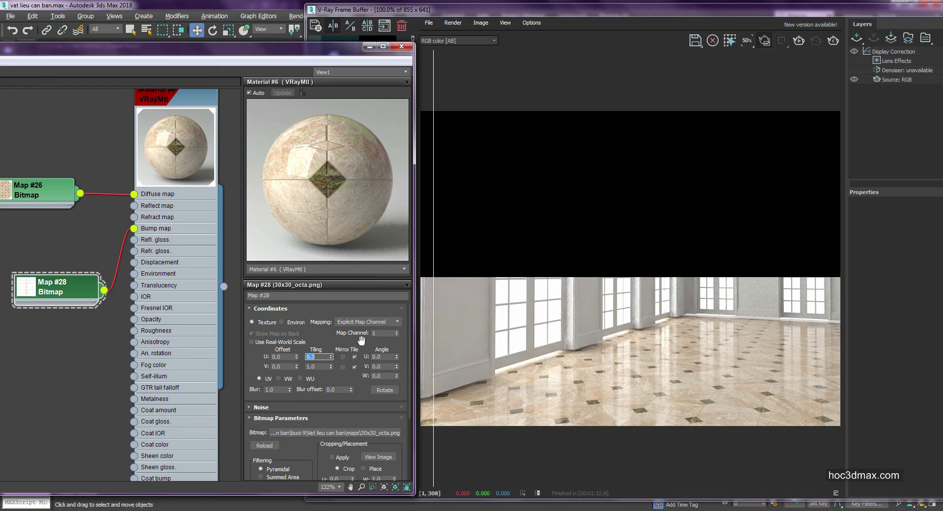
{"action": "key", "text": "Tab"}
{"action": "type", "text": "0.3"}
{"action": "key", "text": "Return"}
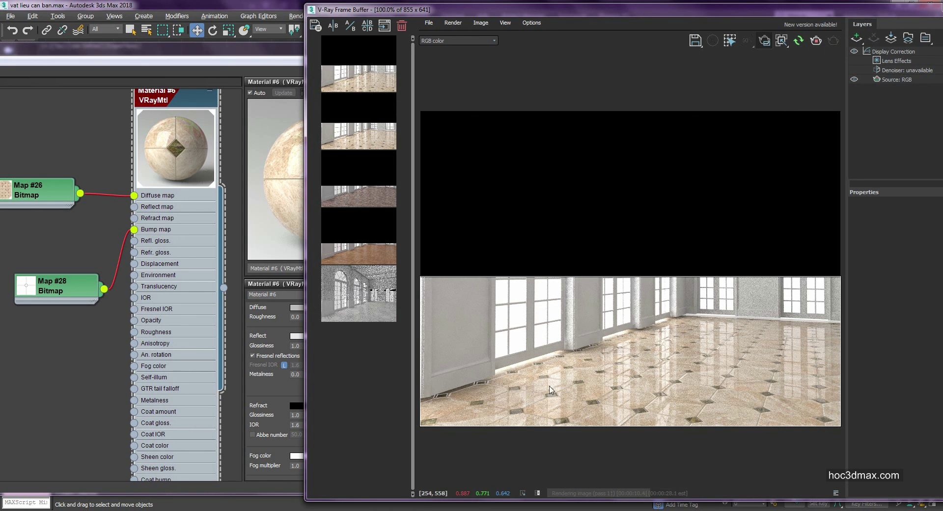
Step: Collapse all rollouts, expand Maps, and check the Diffuse 100.0 and Bump 30.0 amounts
{"action": "left_click_drag", "start_coordinate": [70, 280], "coordinate": [55, 243]}
{"action": "right_click", "coordinate": [331, 323]}
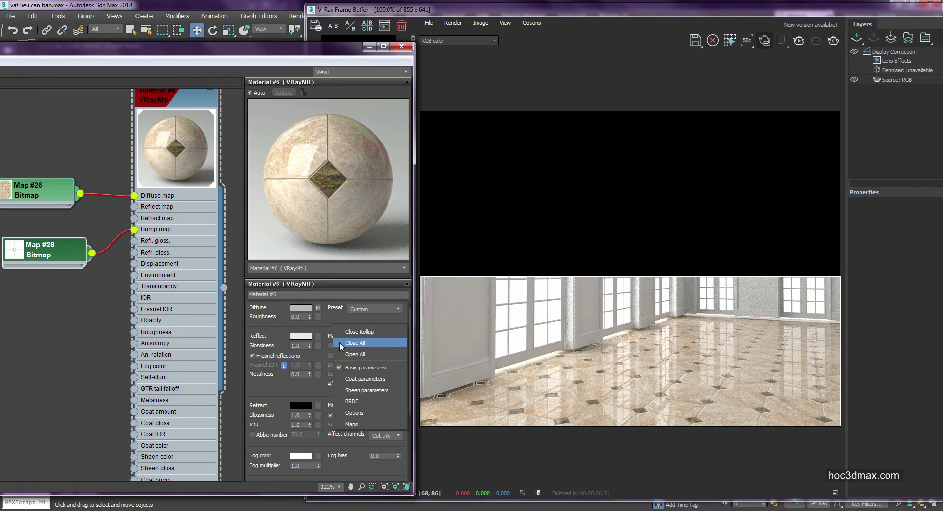
{"action": "left_click", "coordinate": [339, 342]}
{"action": "left_click", "coordinate": [271, 361]}
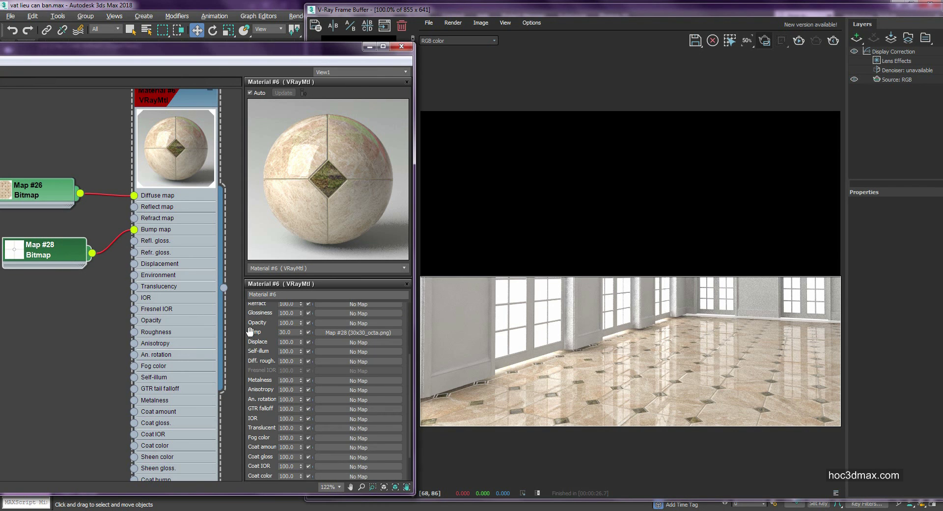
{"action": "scroll", "coordinate": [251, 350], "scroll_direction": "up", "scroll_amount": 2}
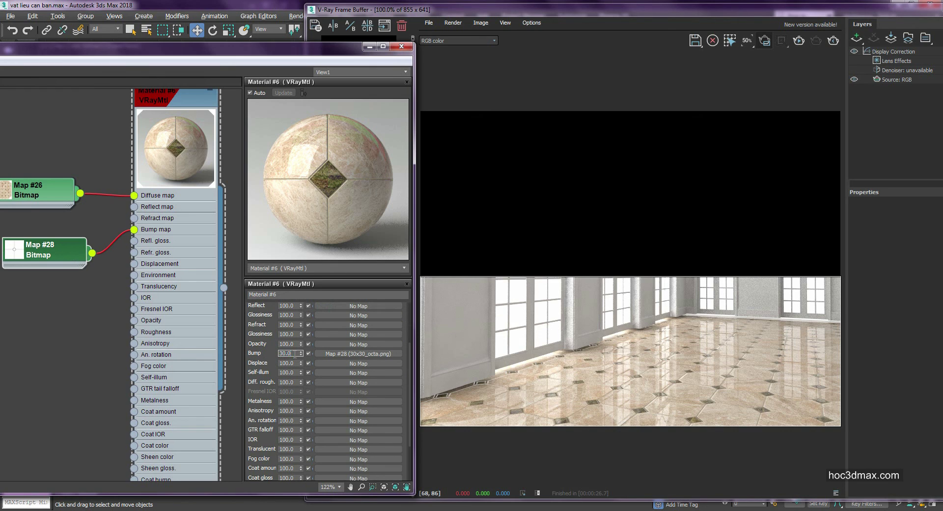
{"action": "left_click_drag", "start_coordinate": [260, 348], "coordinate": [257, 376]}
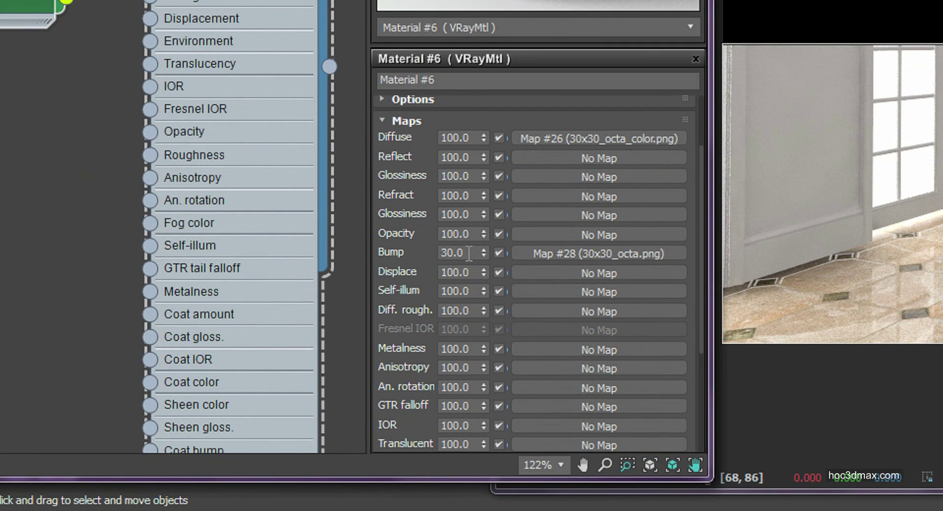
{"action": "double_click", "coordinate": [278, 381]}
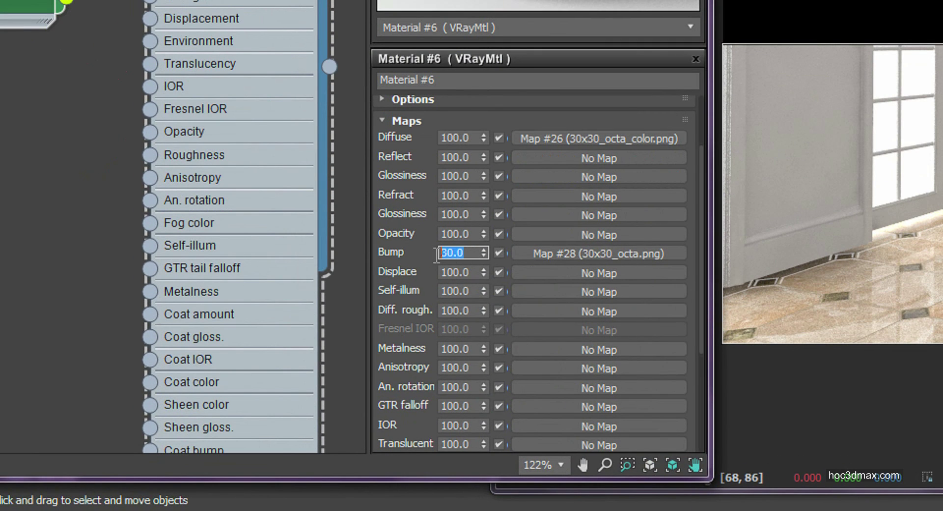
{"action": "double_click", "coordinate": [469, 234]}
{"action": "double_click", "coordinate": [469, 138]}
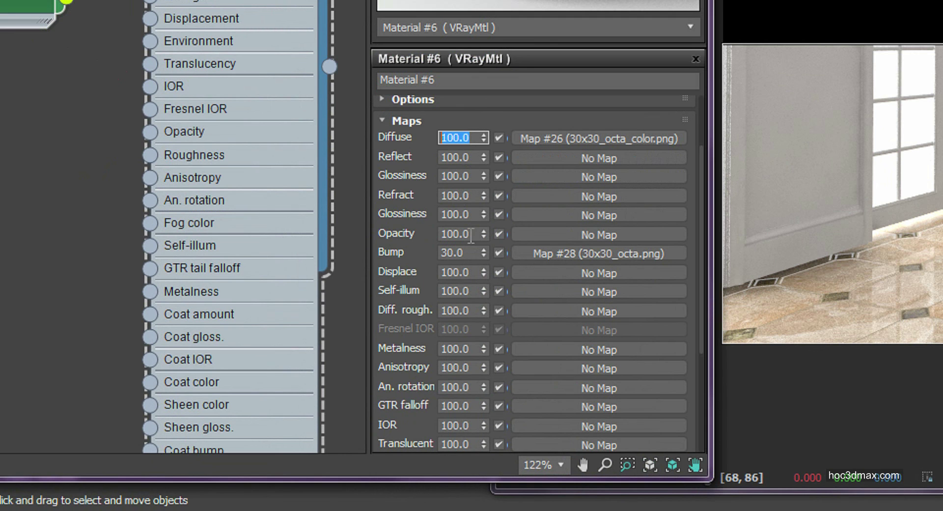
{"action": "double_click", "coordinate": [471, 253]}
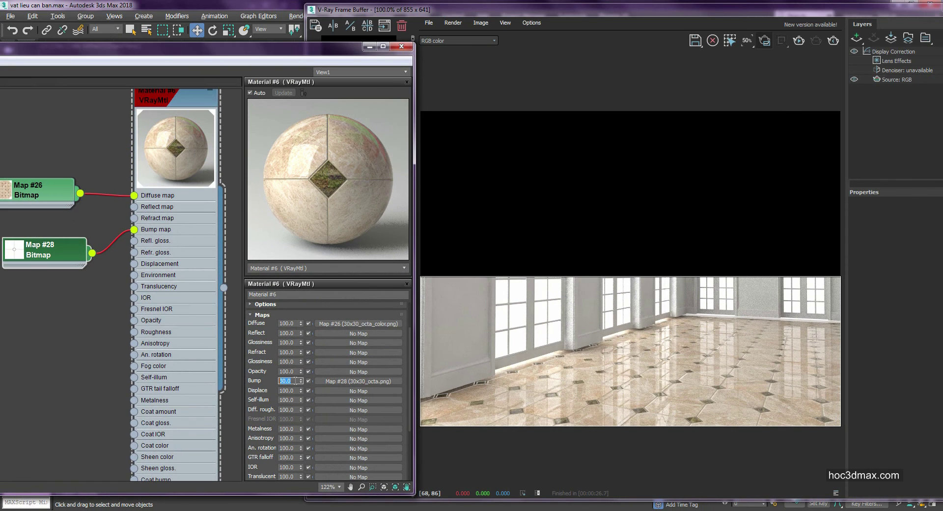
Step: Compare render 1 (A) against render 3 (B) using the frame buffer's split line
{"action": "left_click", "coordinate": [507, 78]}
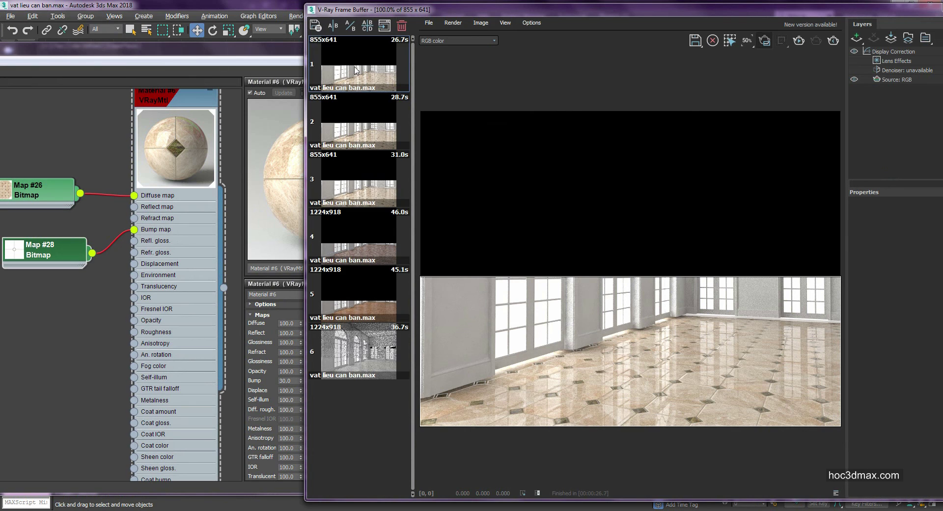
{"action": "left_click", "coordinate": [332, 25]}
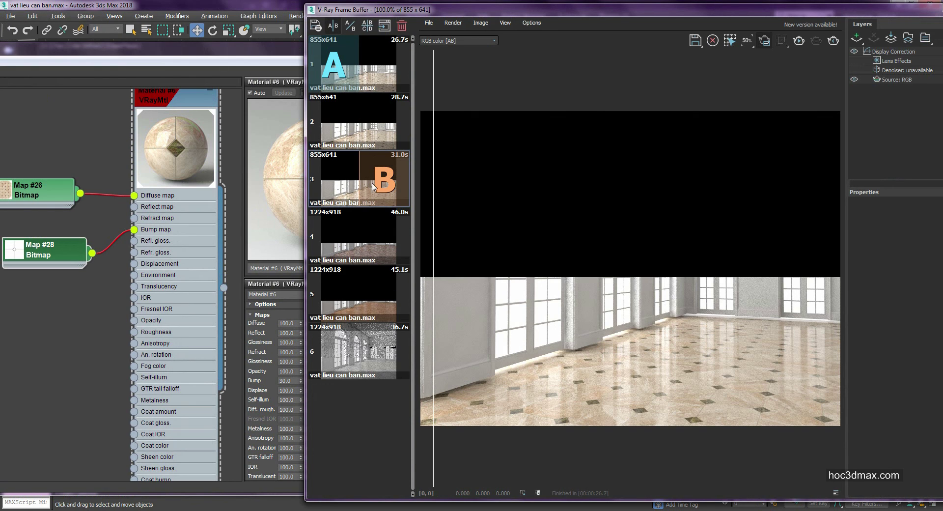
{"action": "mouse_move", "coordinate": [435, 191]}
{"action": "left_mouse_down"}
{"action": "mouse_move", "coordinate": [770, 185]}
{"action": "mouse_move", "coordinate": [524, 187]}
{"action": "left_mouse_up"}
{"action": "left_click", "coordinate": [384, 179]}
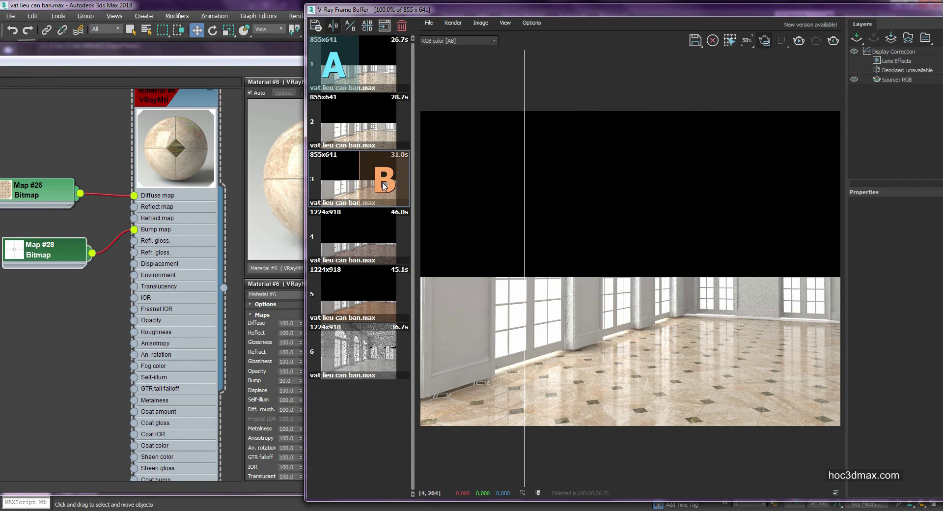
{"action": "left_click_drag", "start_coordinate": [522, 241], "coordinate": [581, 215]}
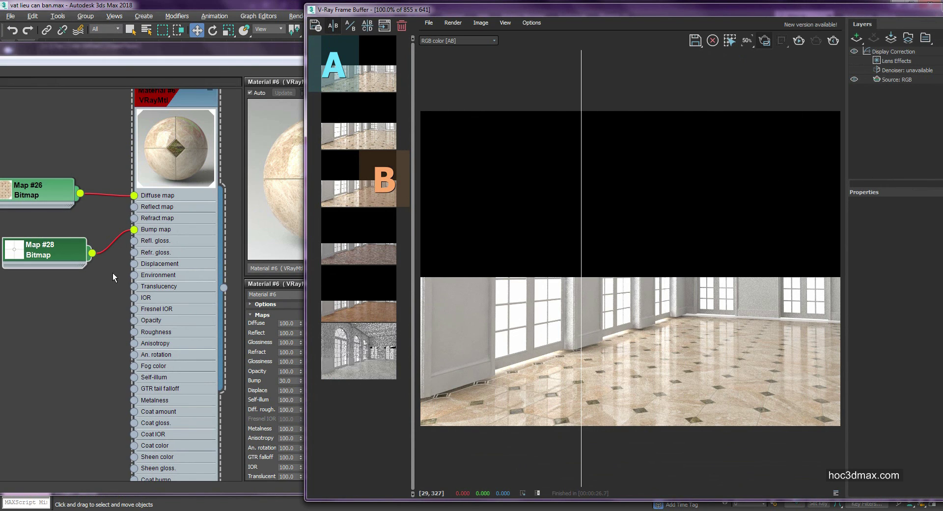
{"action": "left_click", "coordinate": [71, 270]}
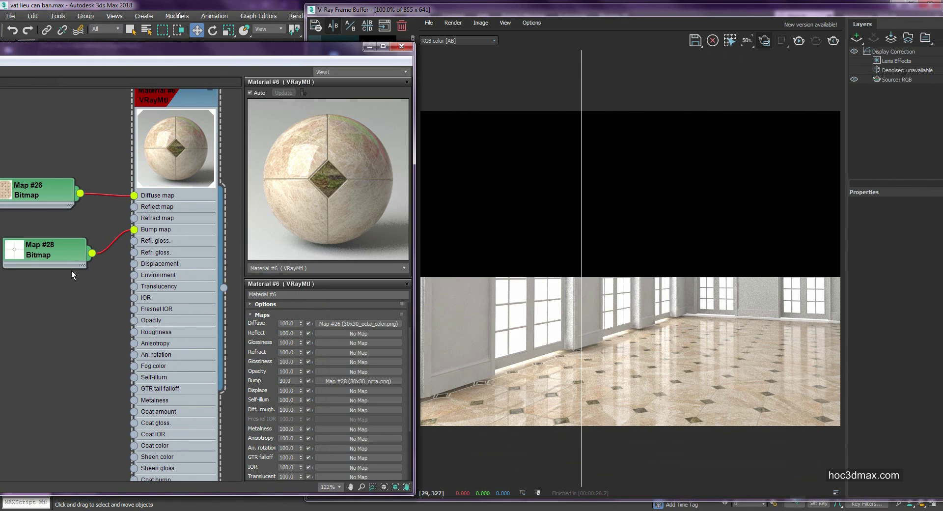
Step: Rearrange the Slate view around the material nodes and restore the editor to a smaller window
{"action": "double_click", "coordinate": [292, 380]}
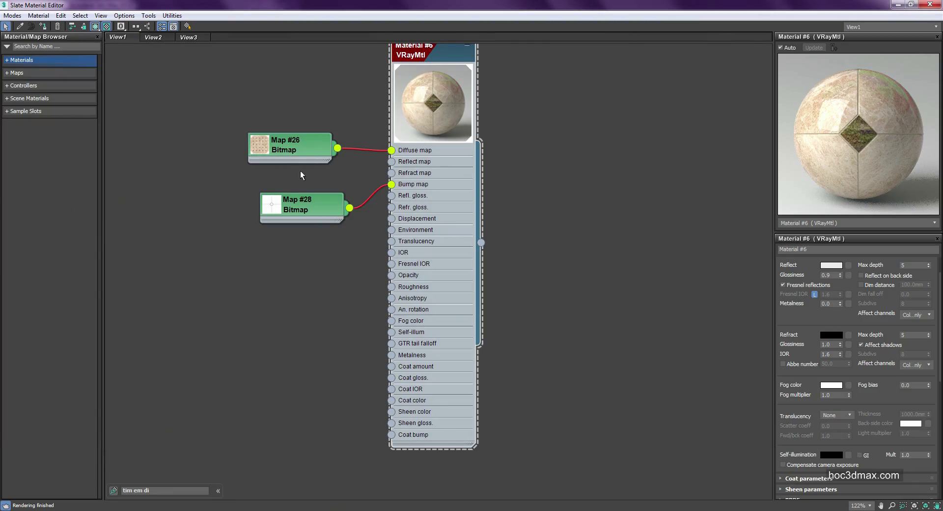
{"action": "middle_click_drag", "start_coordinate": [301, 175], "coordinate": [276, 232]}
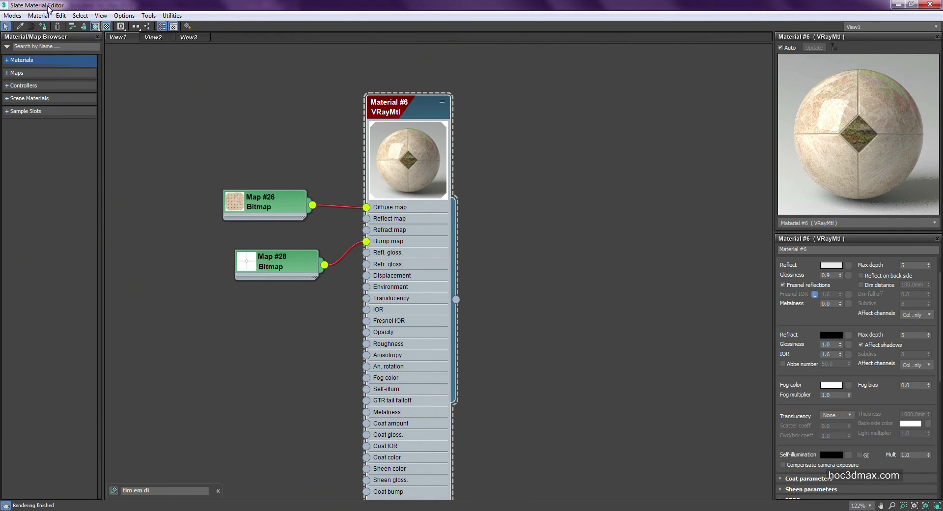
{"action": "scroll", "coordinate": [288, 339], "scroll_direction": "down", "scroll_amount": 3}
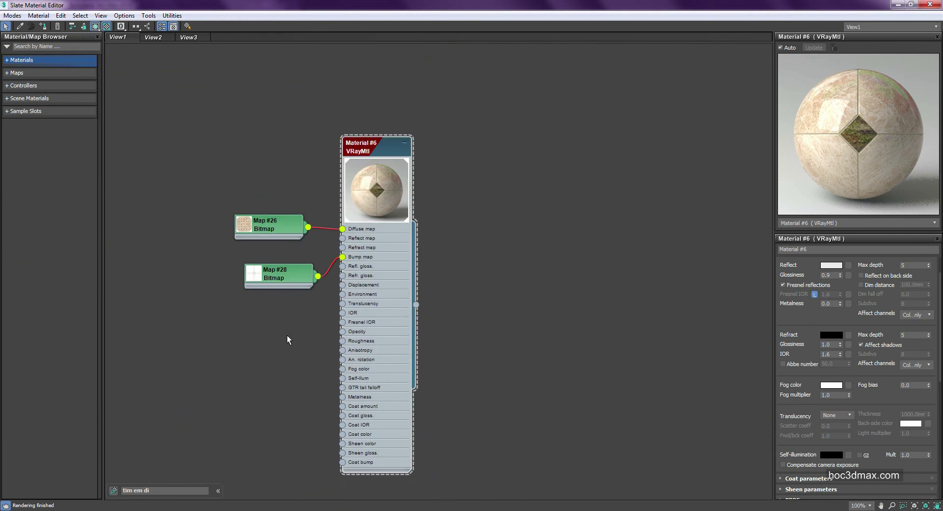
{"action": "scroll", "coordinate": [286, 353], "scroll_direction": "up", "scroll_amount": 2}
{"action": "middle_click_drag", "start_coordinate": [286, 354], "coordinate": [373, 332]}
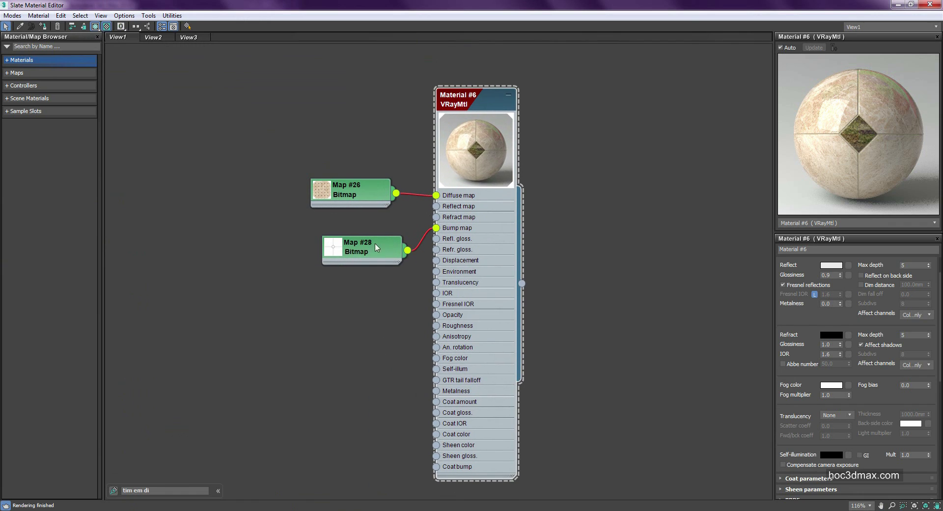
{"action": "left_click_drag", "start_coordinate": [376, 247], "coordinate": [360, 235]}
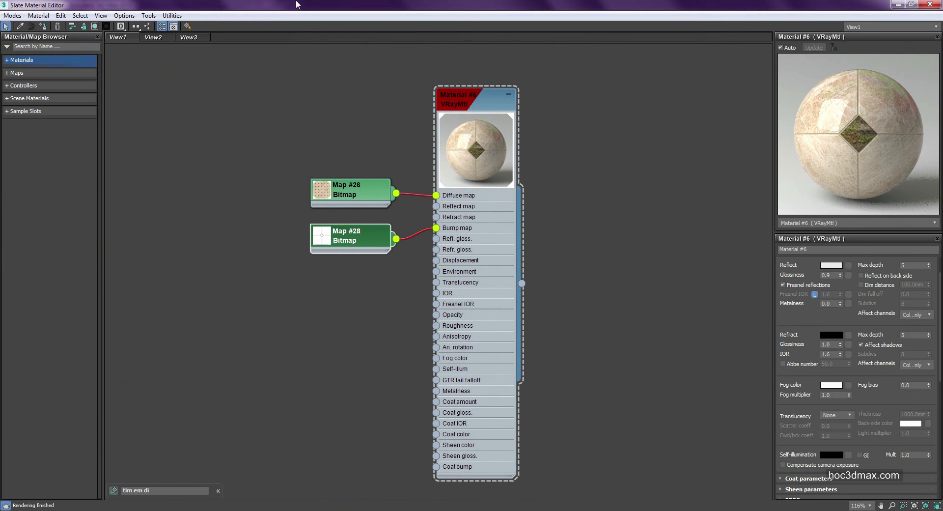
{"action": "left_click_drag", "start_coordinate": [271, 11], "coordinate": [372, 46]}
Step: Switch to the Compact Material Editor through Modes, then back to Slate
{"action": "left_click", "coordinate": [114, 56]}
{"action": "left_click", "coordinate": [131, 66]}
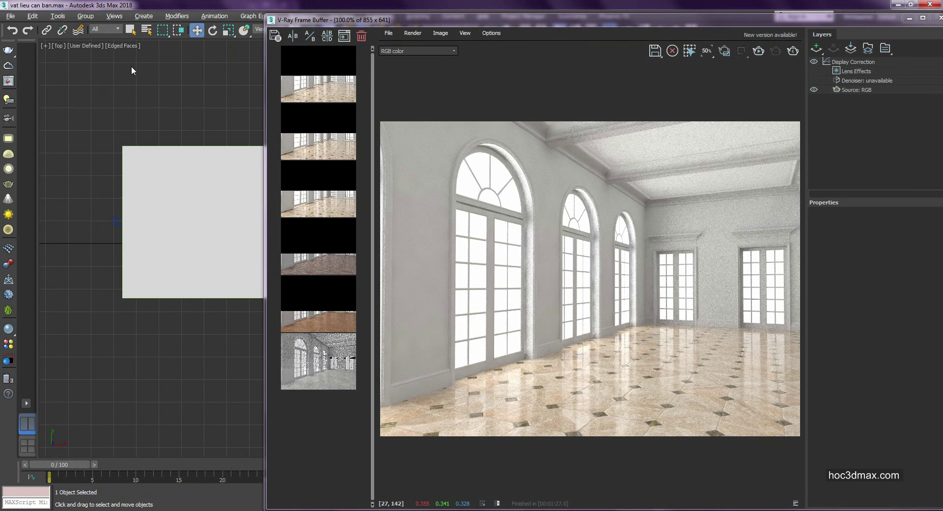
{"action": "left_click", "coordinate": [274, 55]}
{"action": "left_click", "coordinate": [289, 84]}
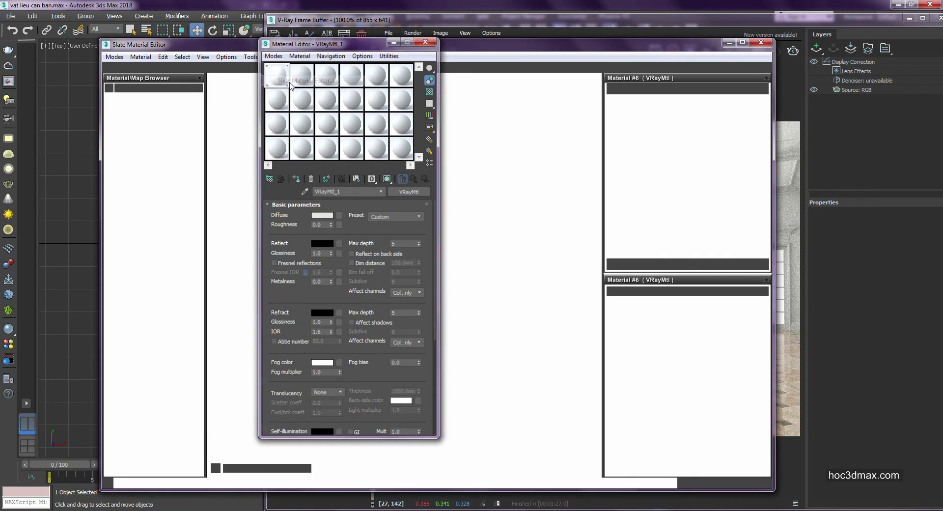